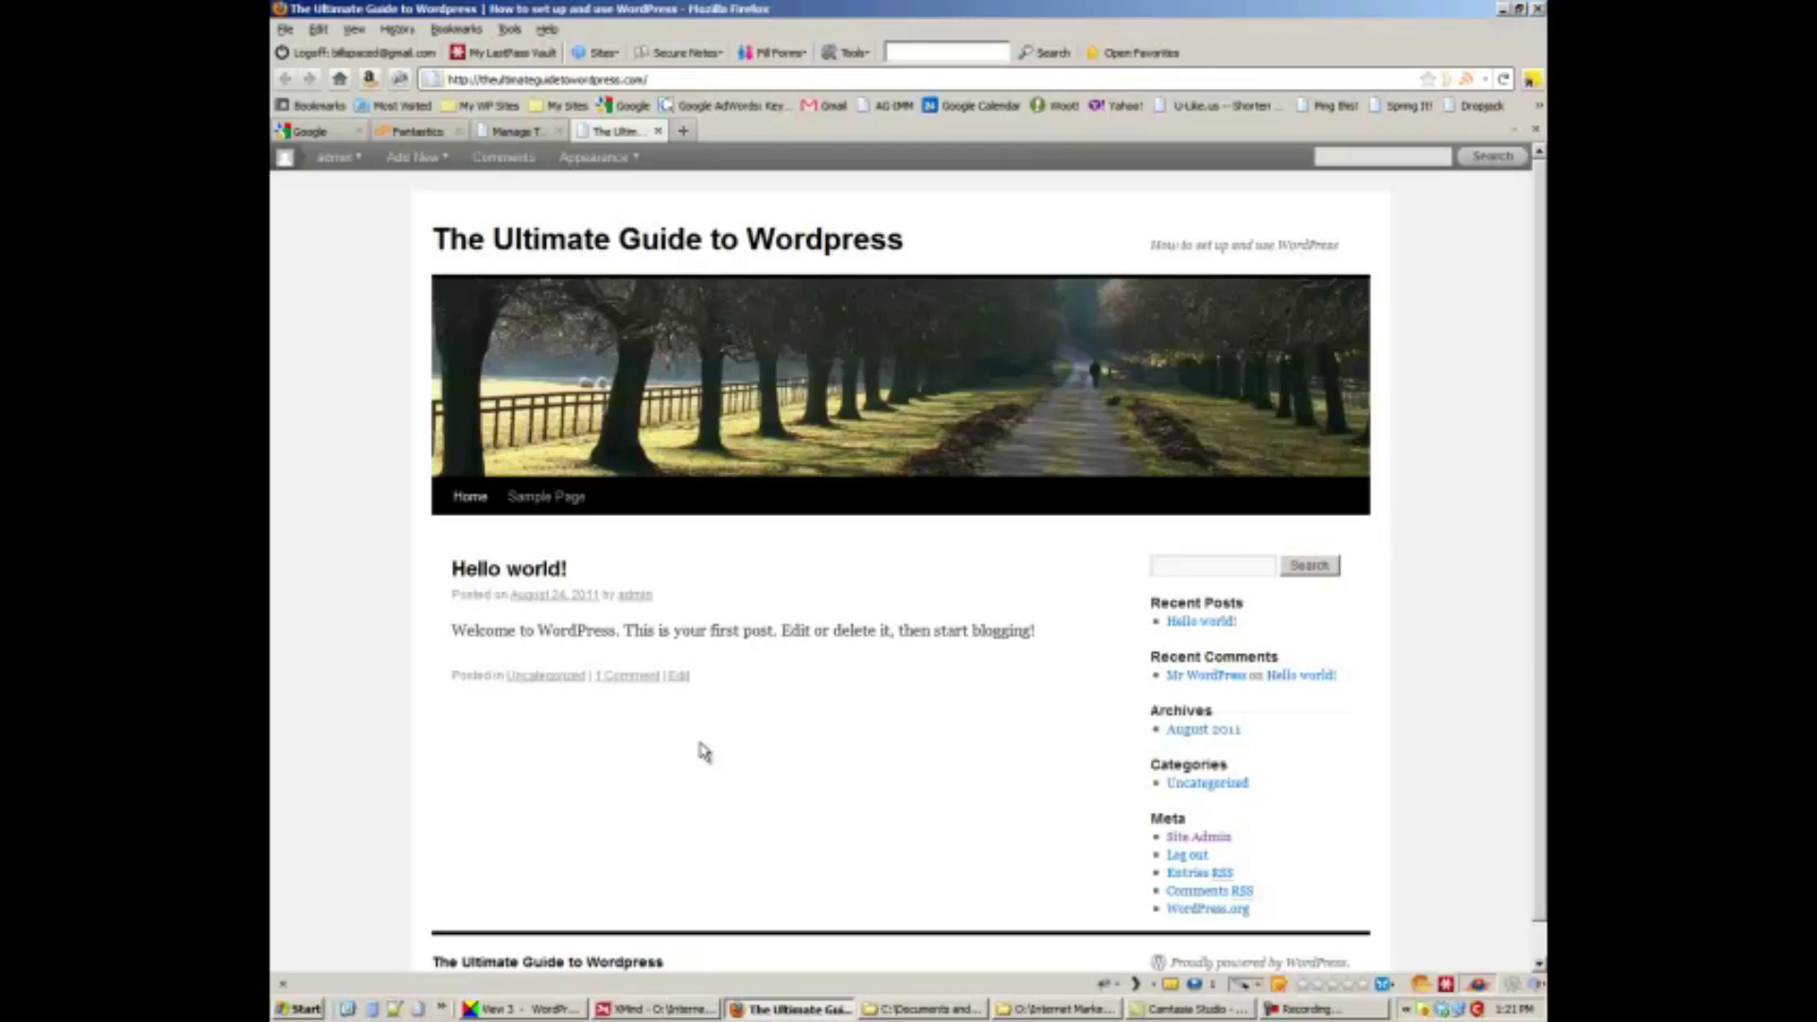
Search the theme directory for themes with the Left Sidebar feature and preview the Christmas 1 theme
left_click(515, 131)
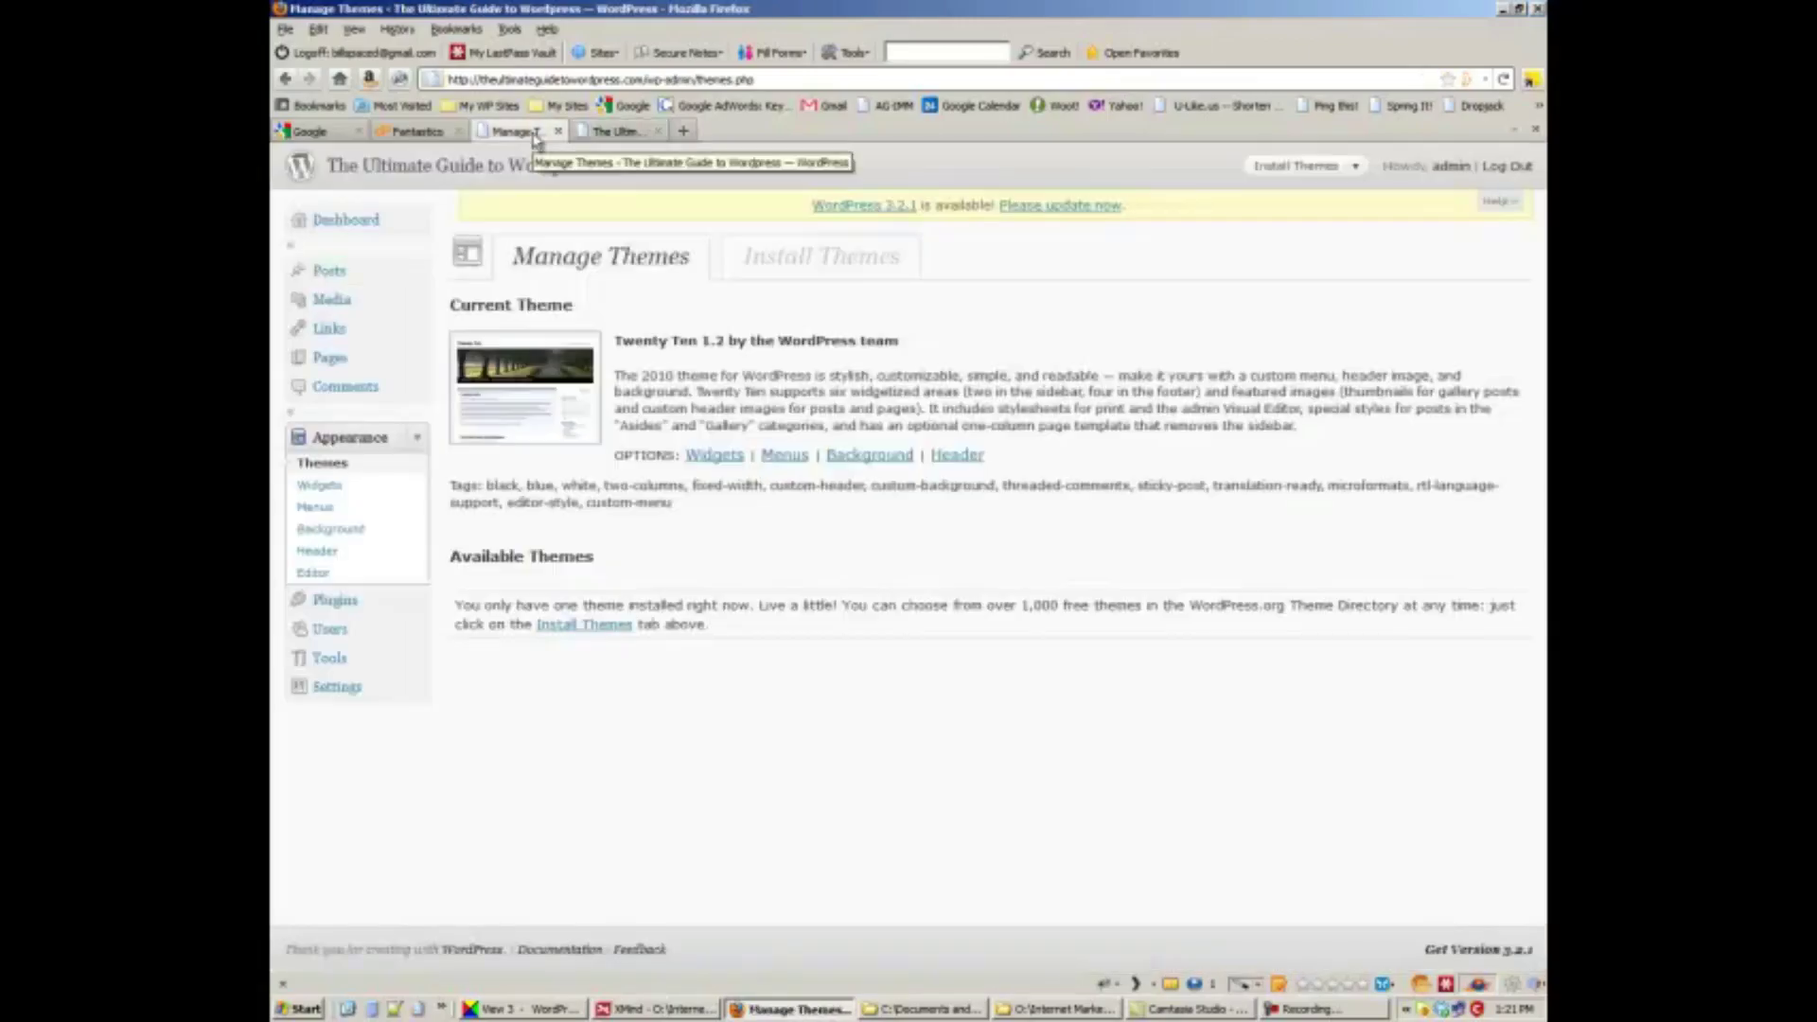
left_click(823, 265)
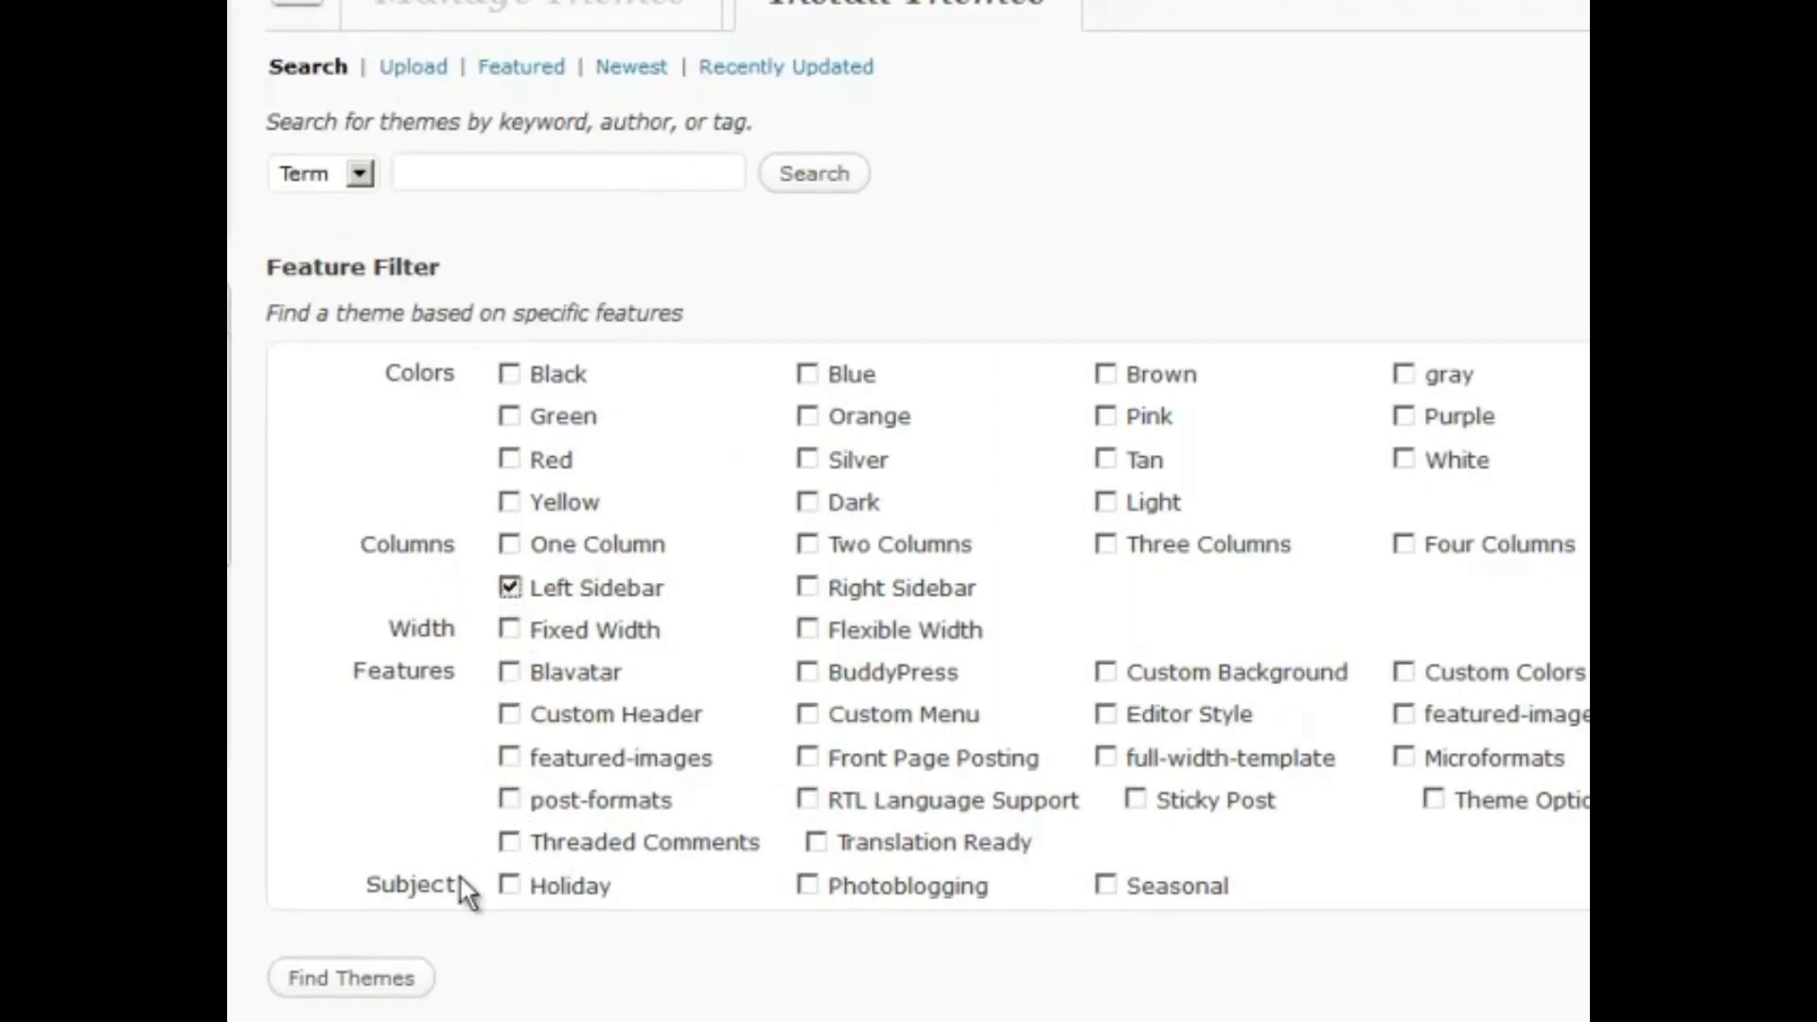
left_click(350, 984)
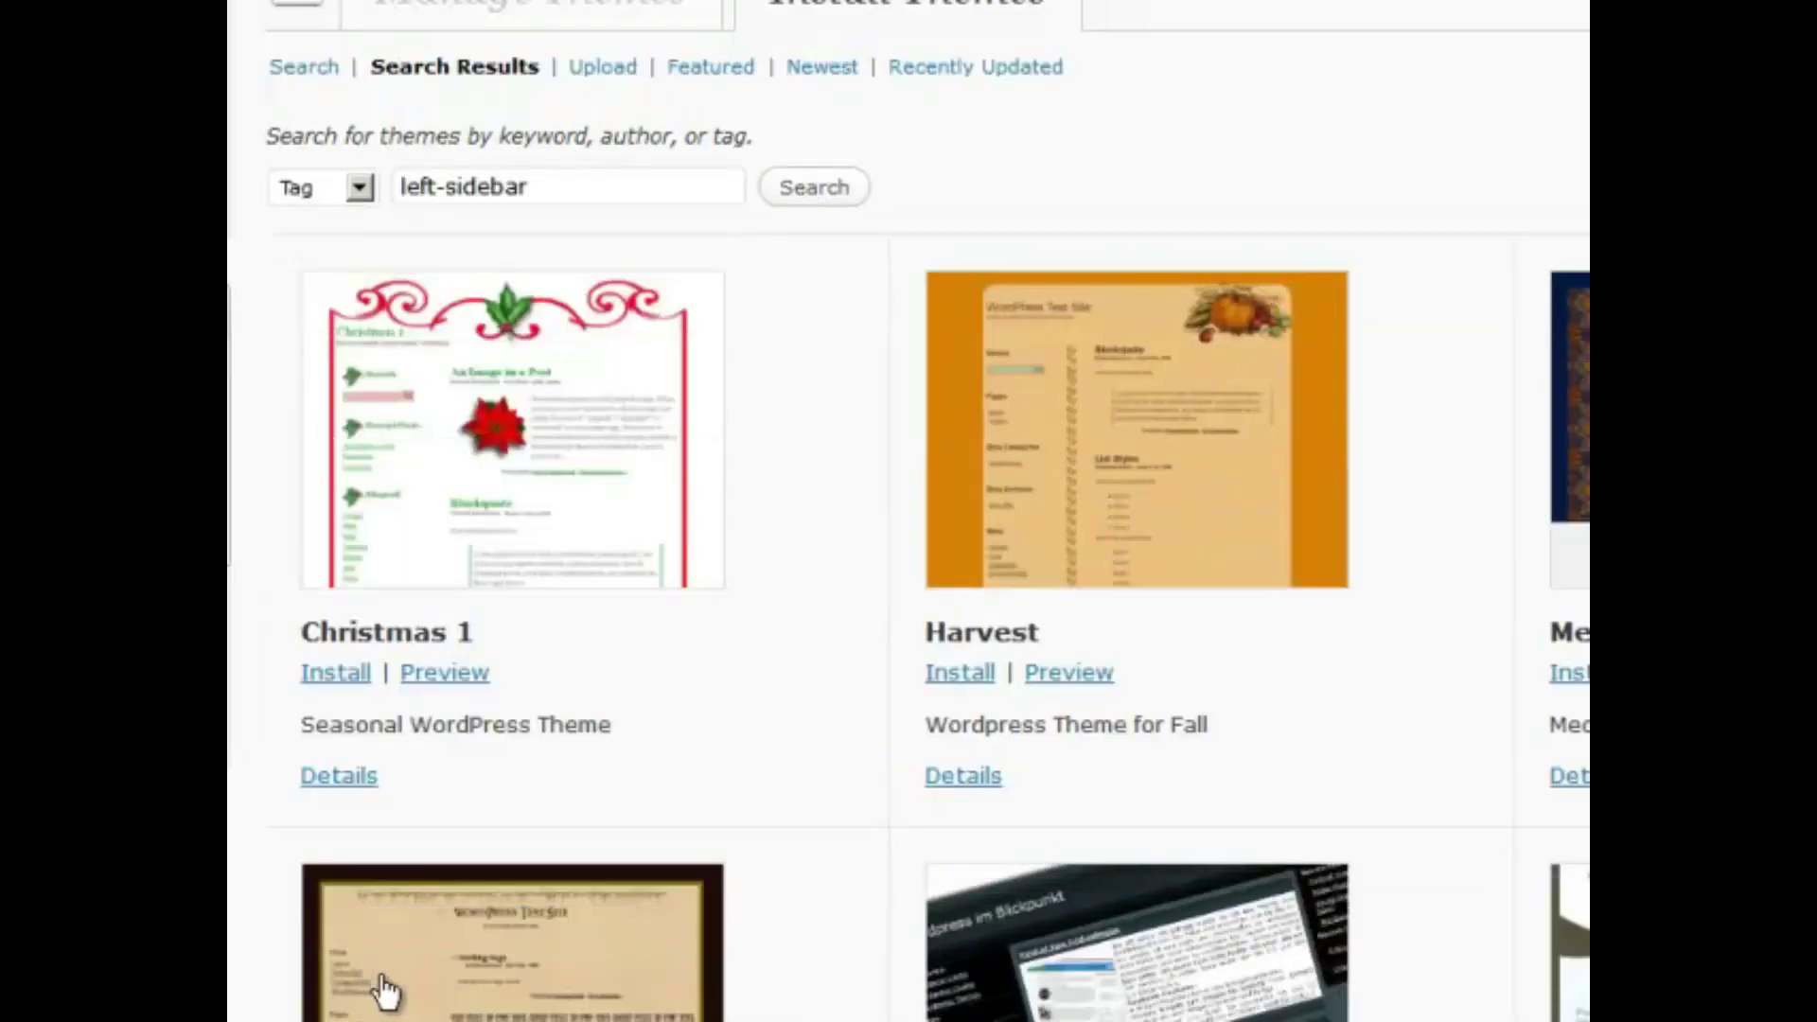
left_click(451, 668)
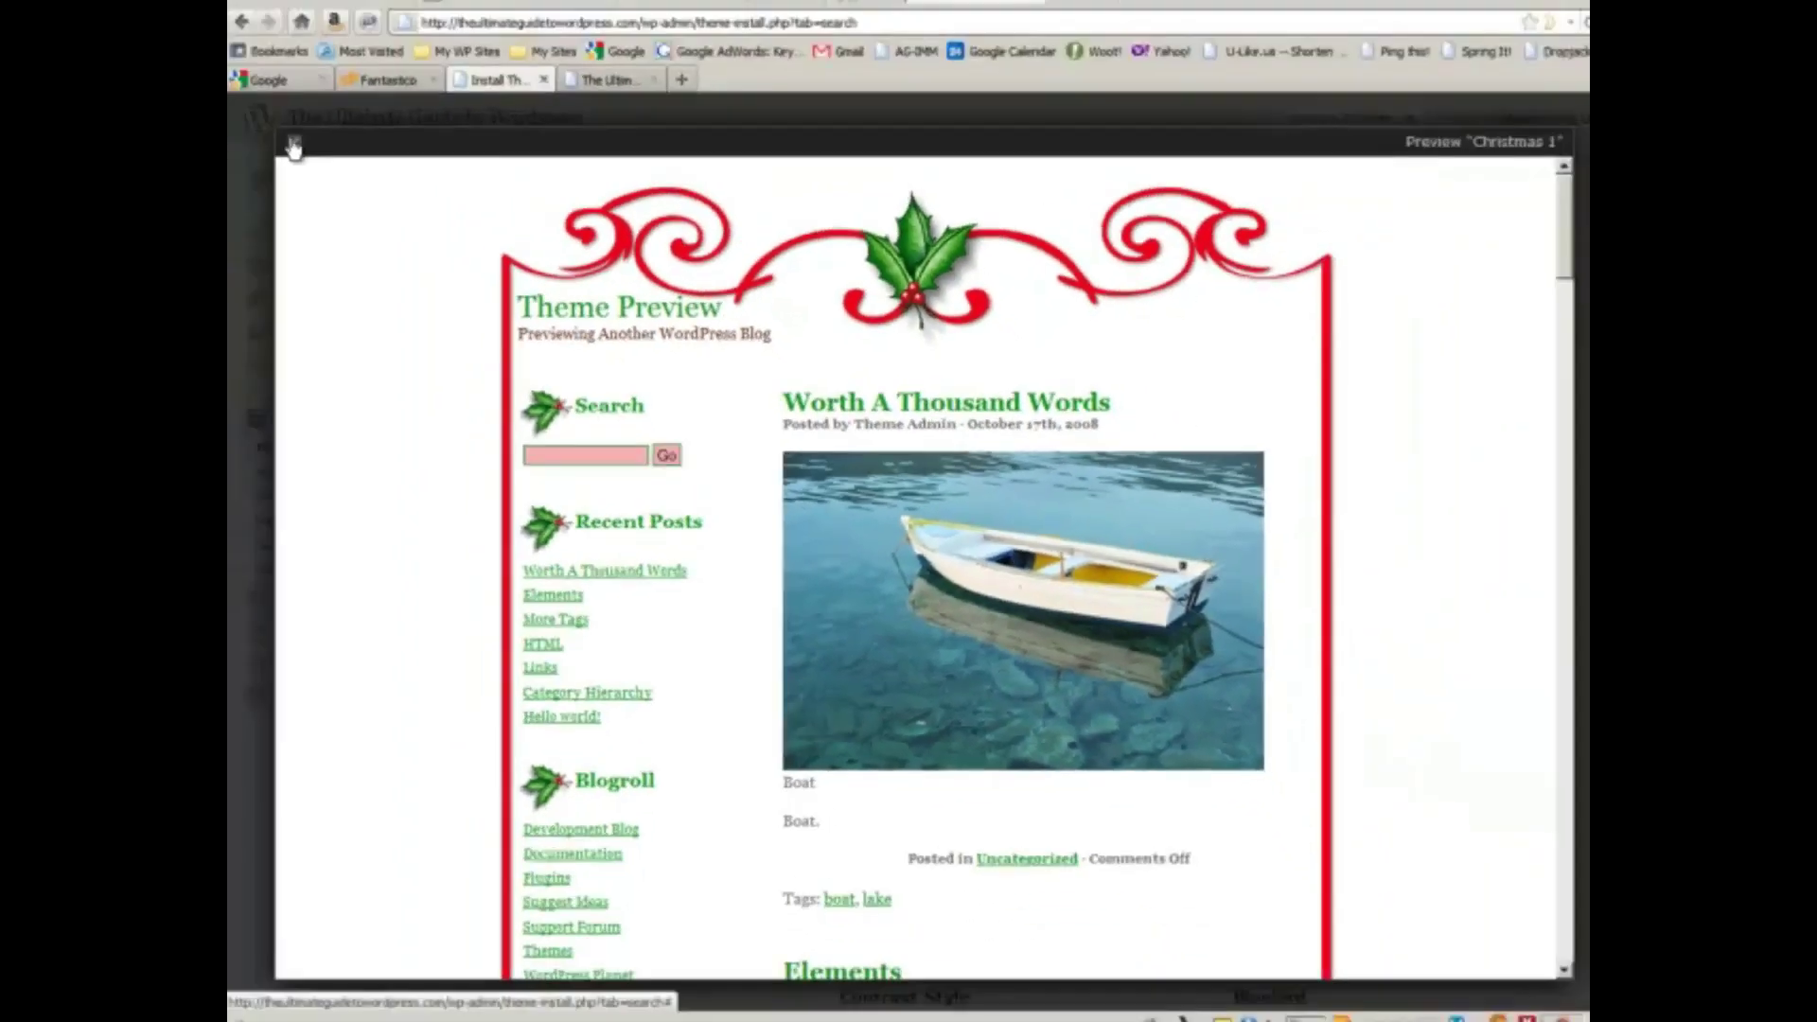
left_click(293, 146)
Install the Contrast Style theme from the search results and activate it
scroll(811, 616, "down", 5)
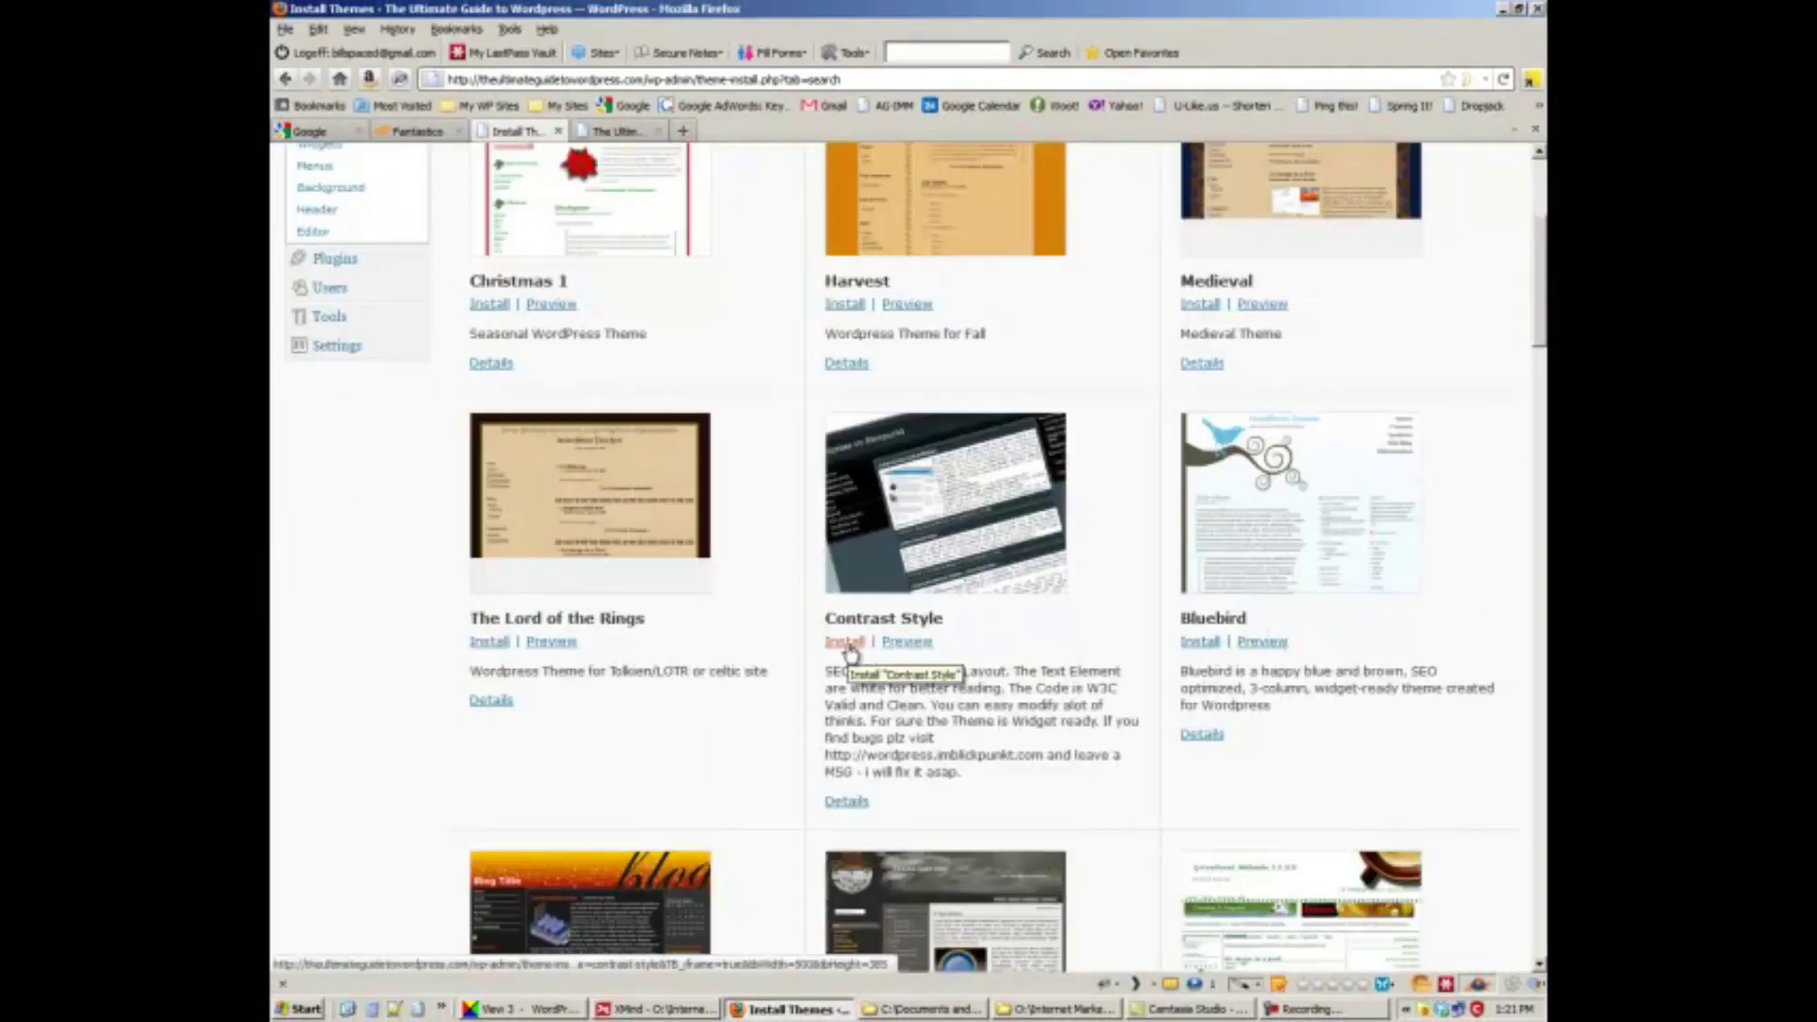
left_click(845, 642)
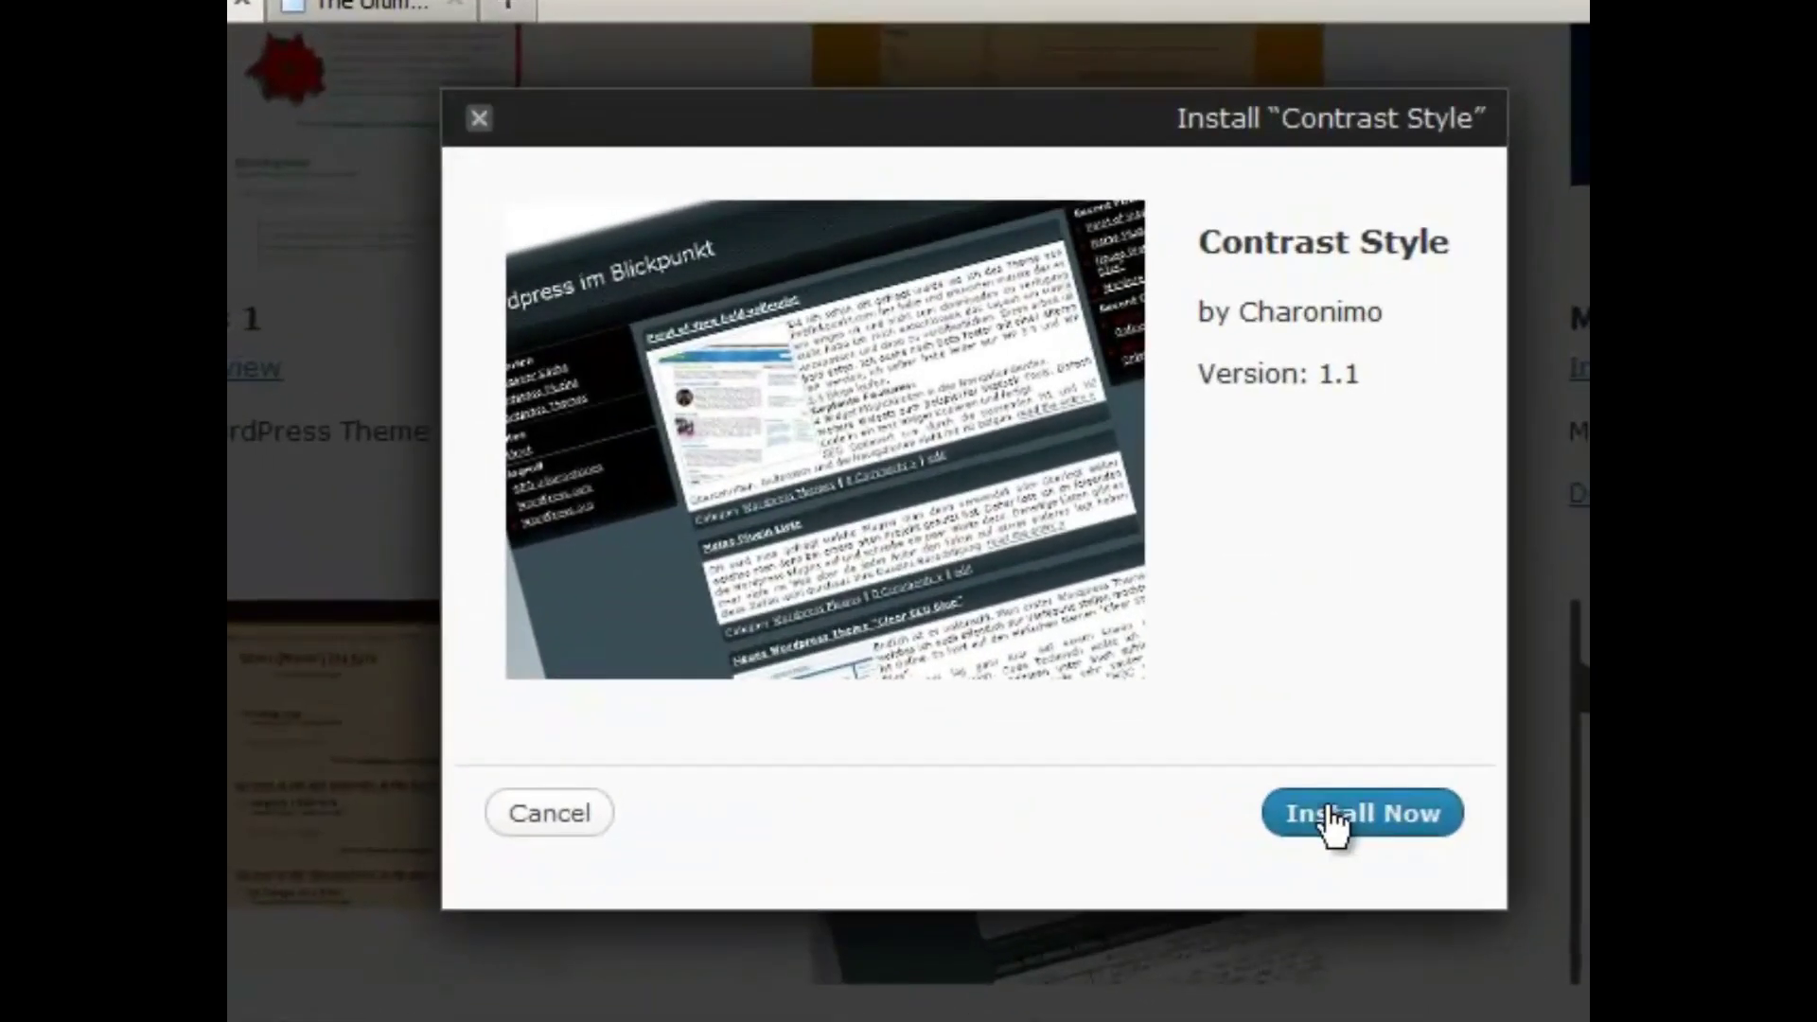
left_click(1328, 810)
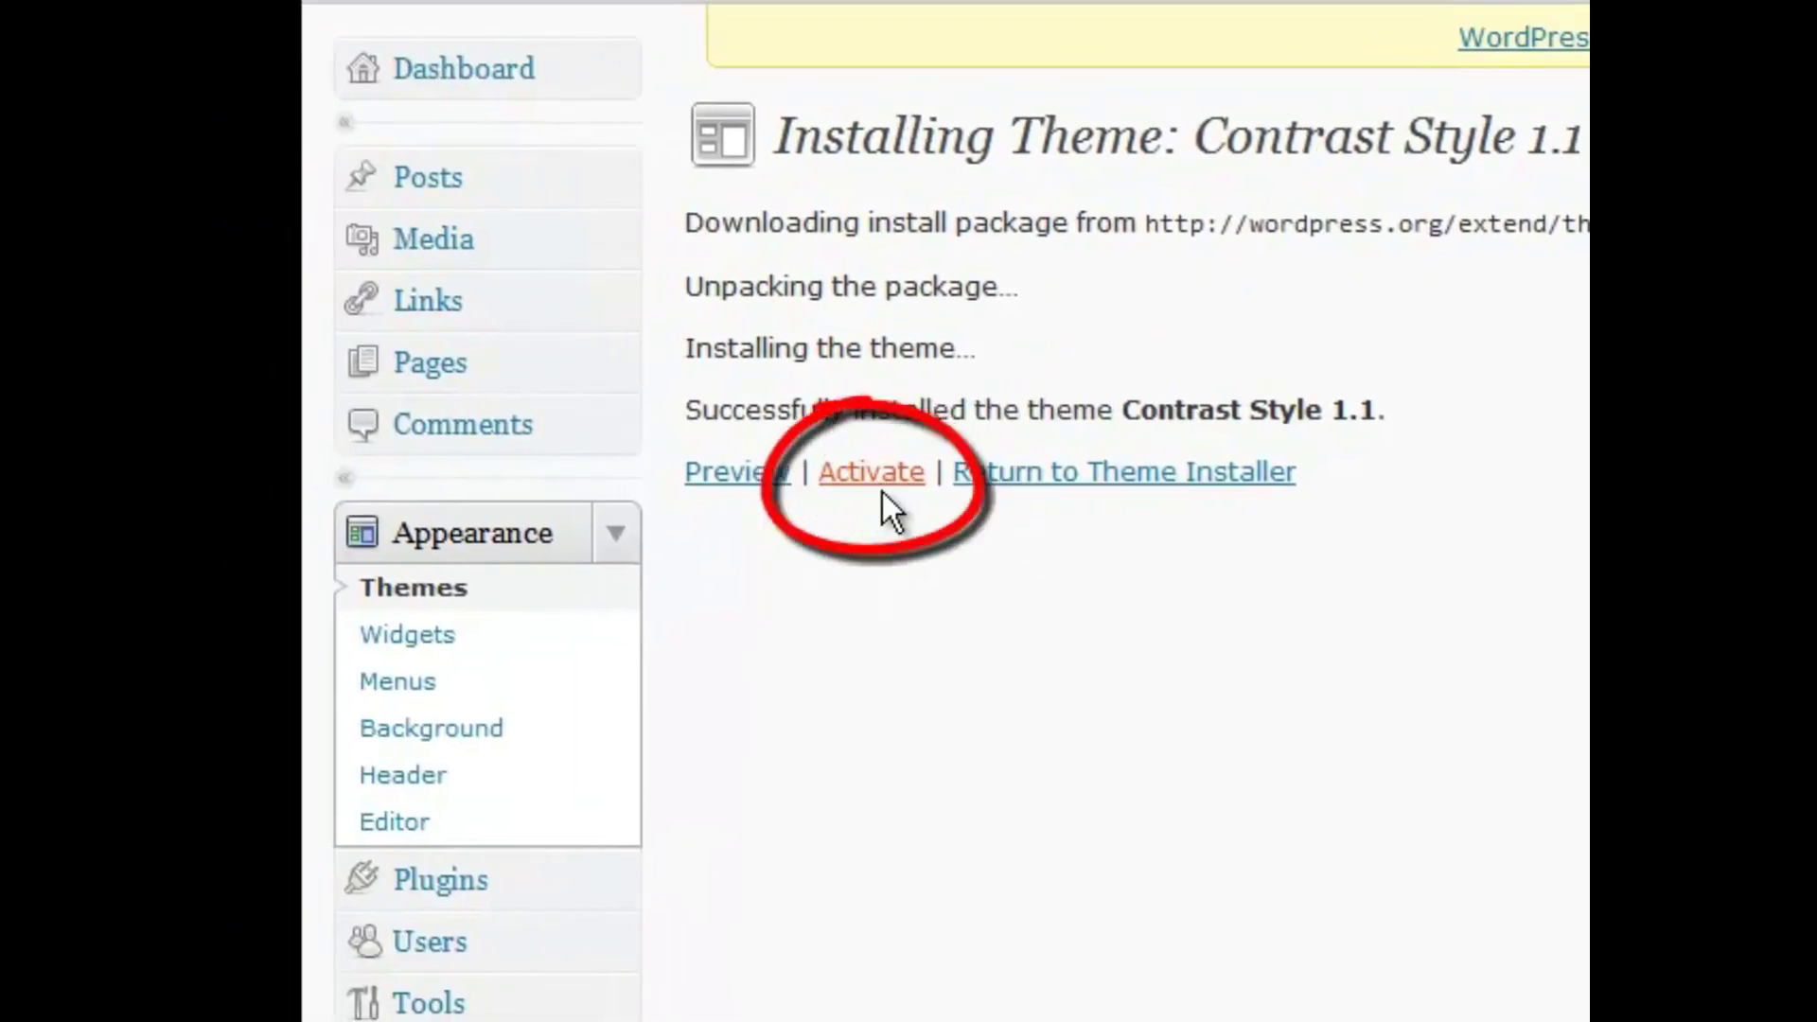
left_click(882, 490)
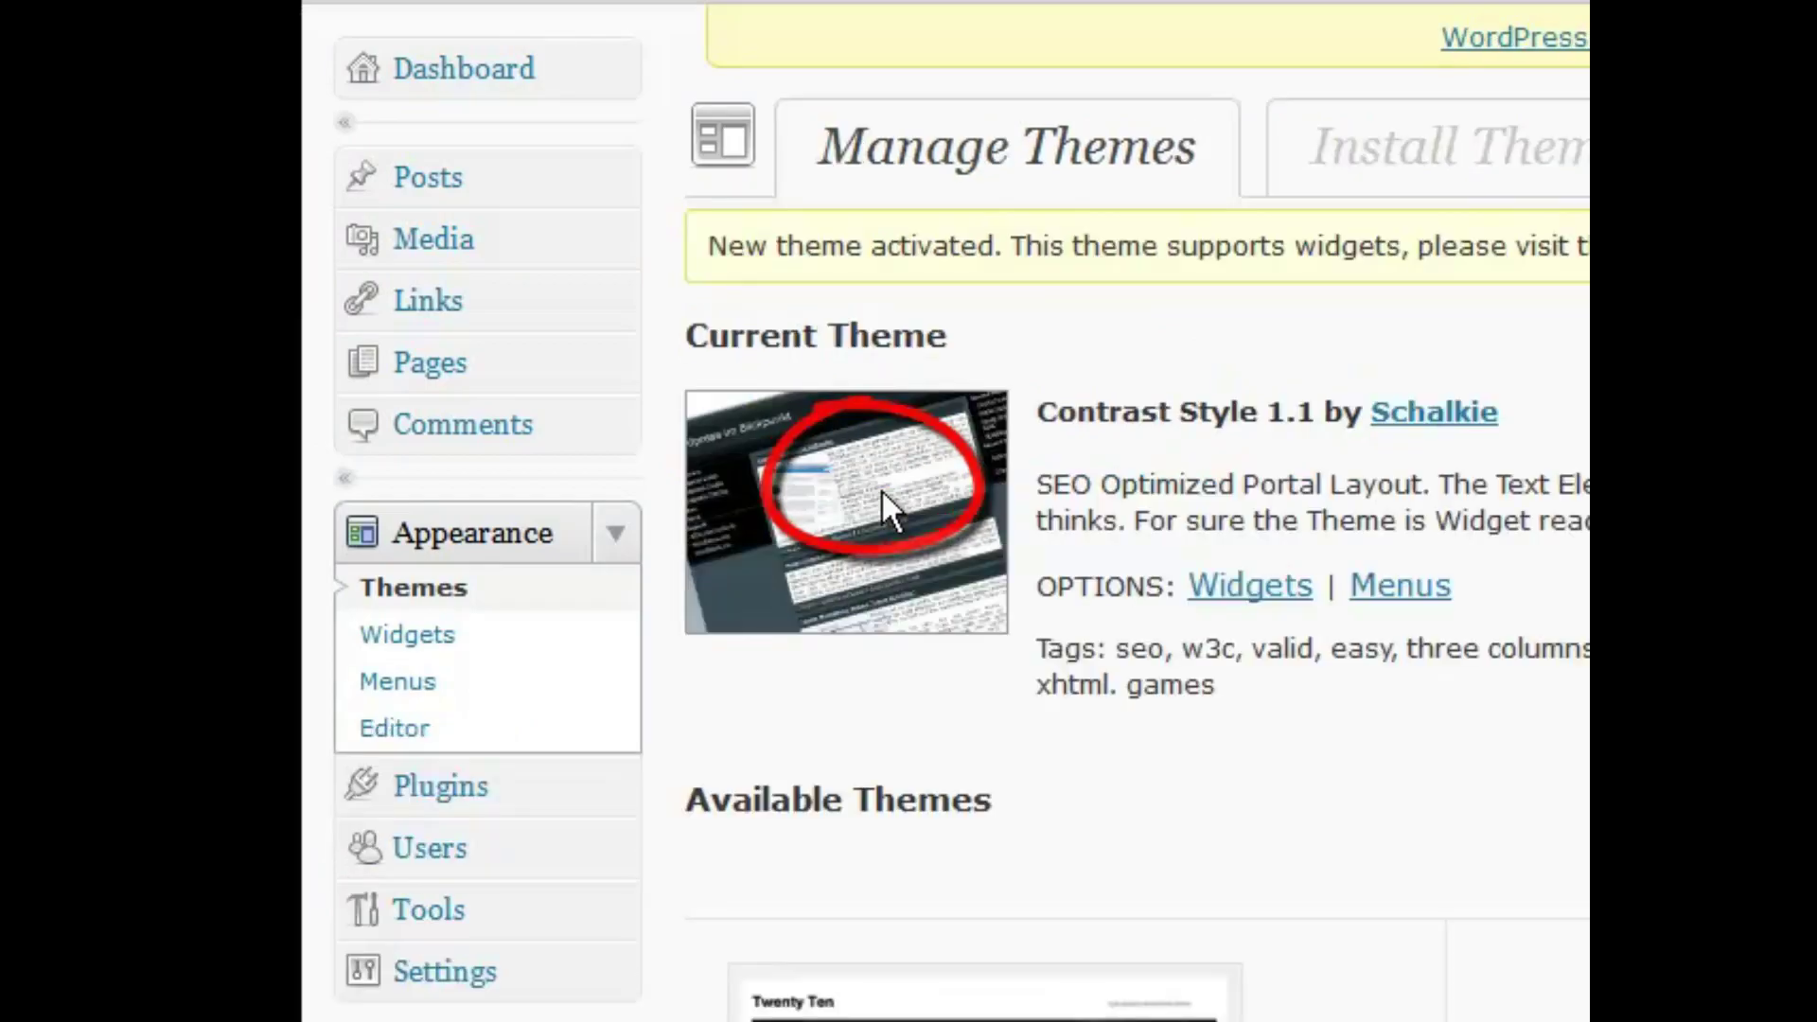
Reload the site's front page to examine its appearance with the Contrast Style theme
left_click(1045, 2)
right_click(1044, 2)
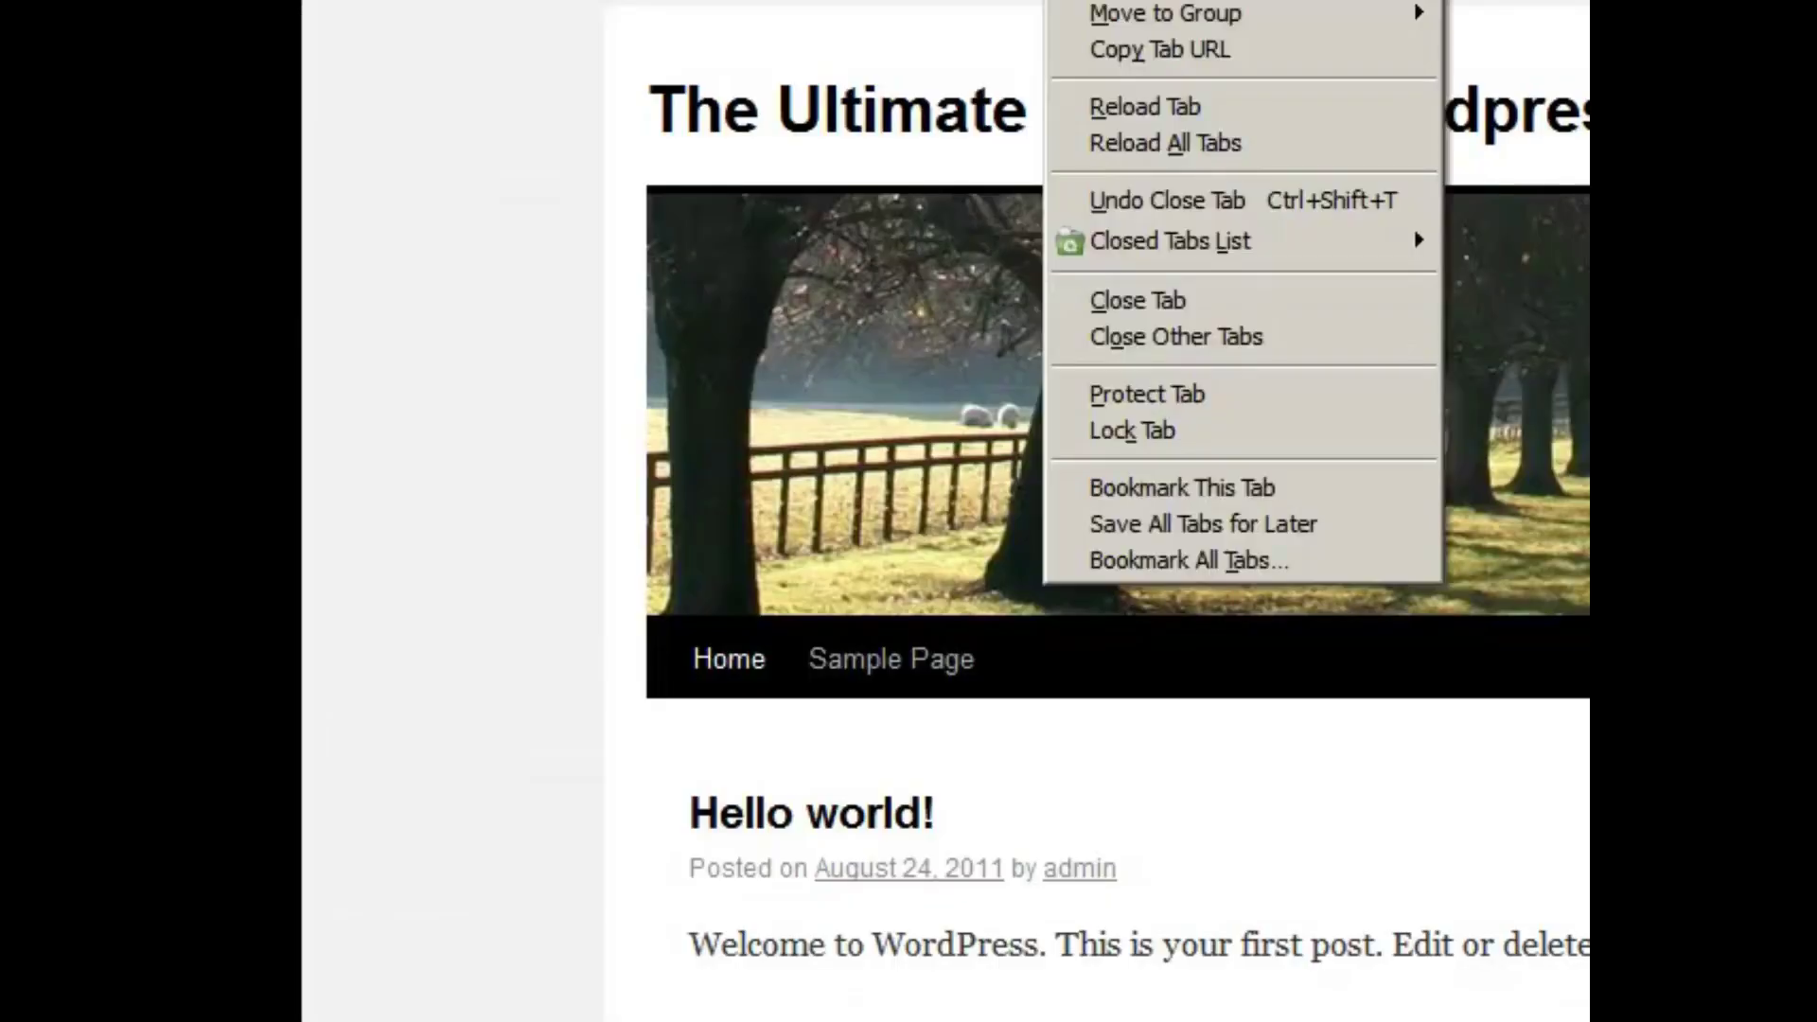
left_click(1097, 110)
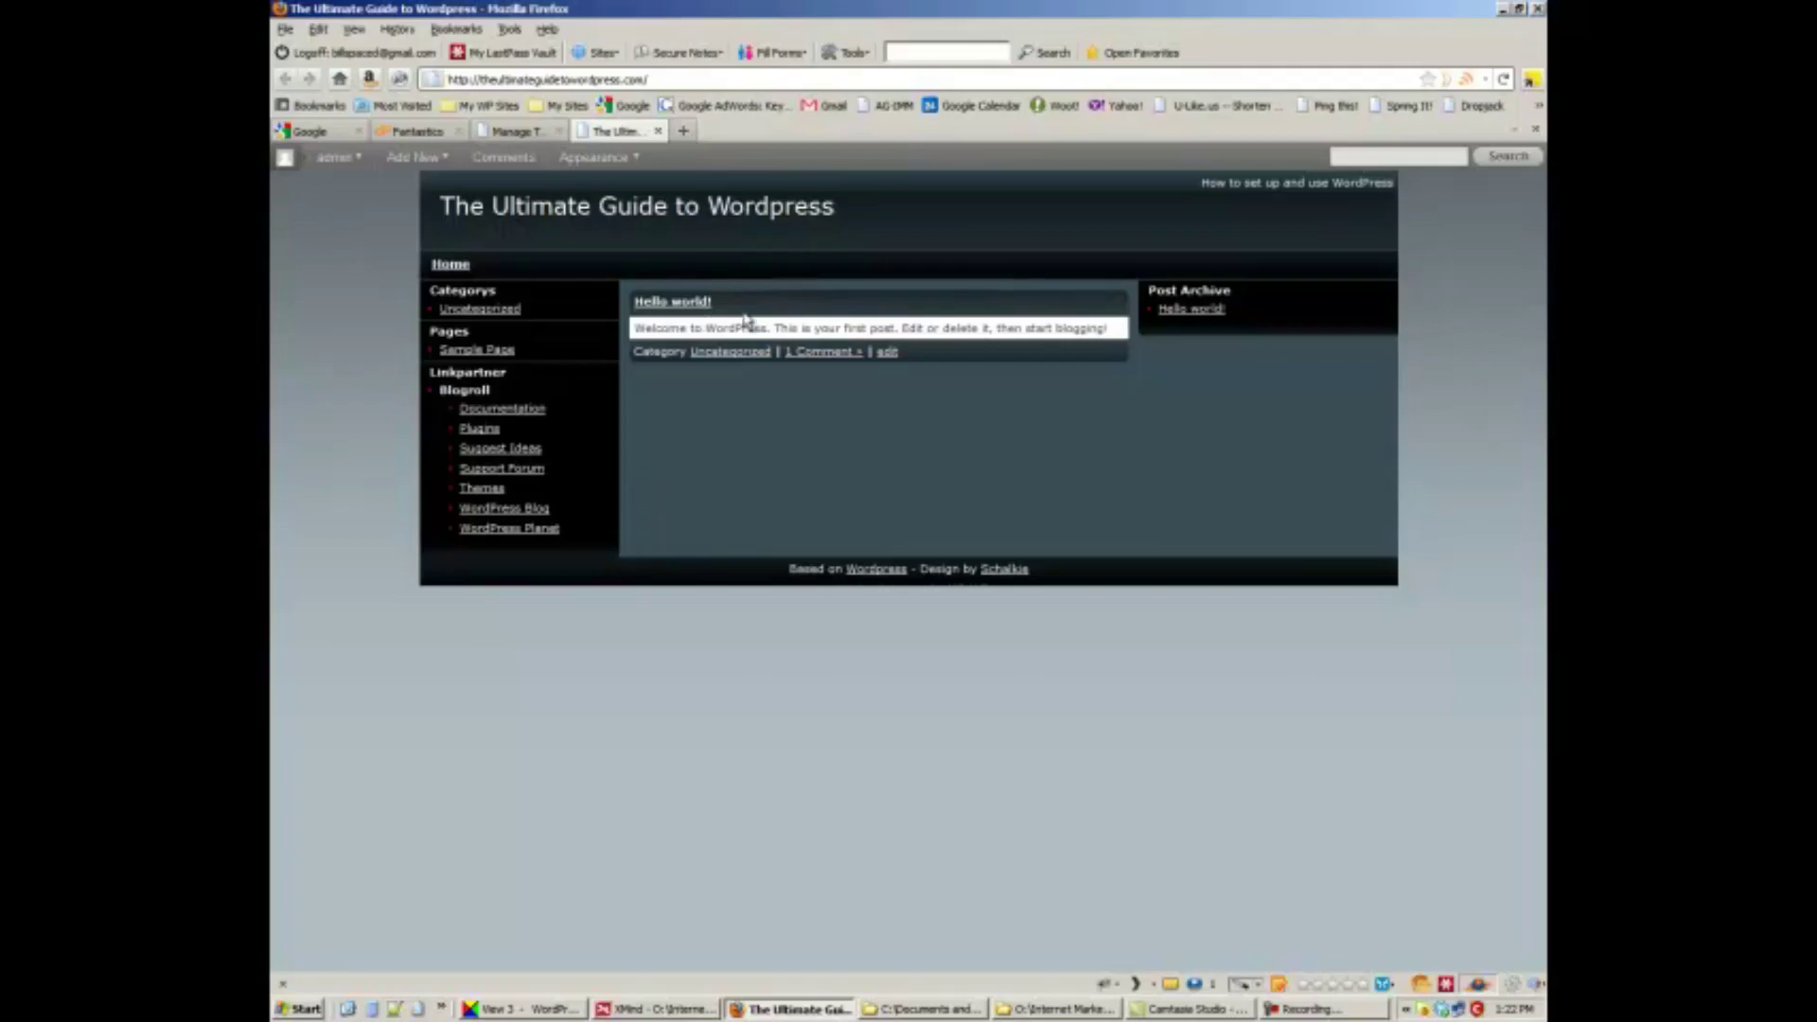
Activate the Twenty Ten theme again and reload the site's front page to check it
left_click(516, 131)
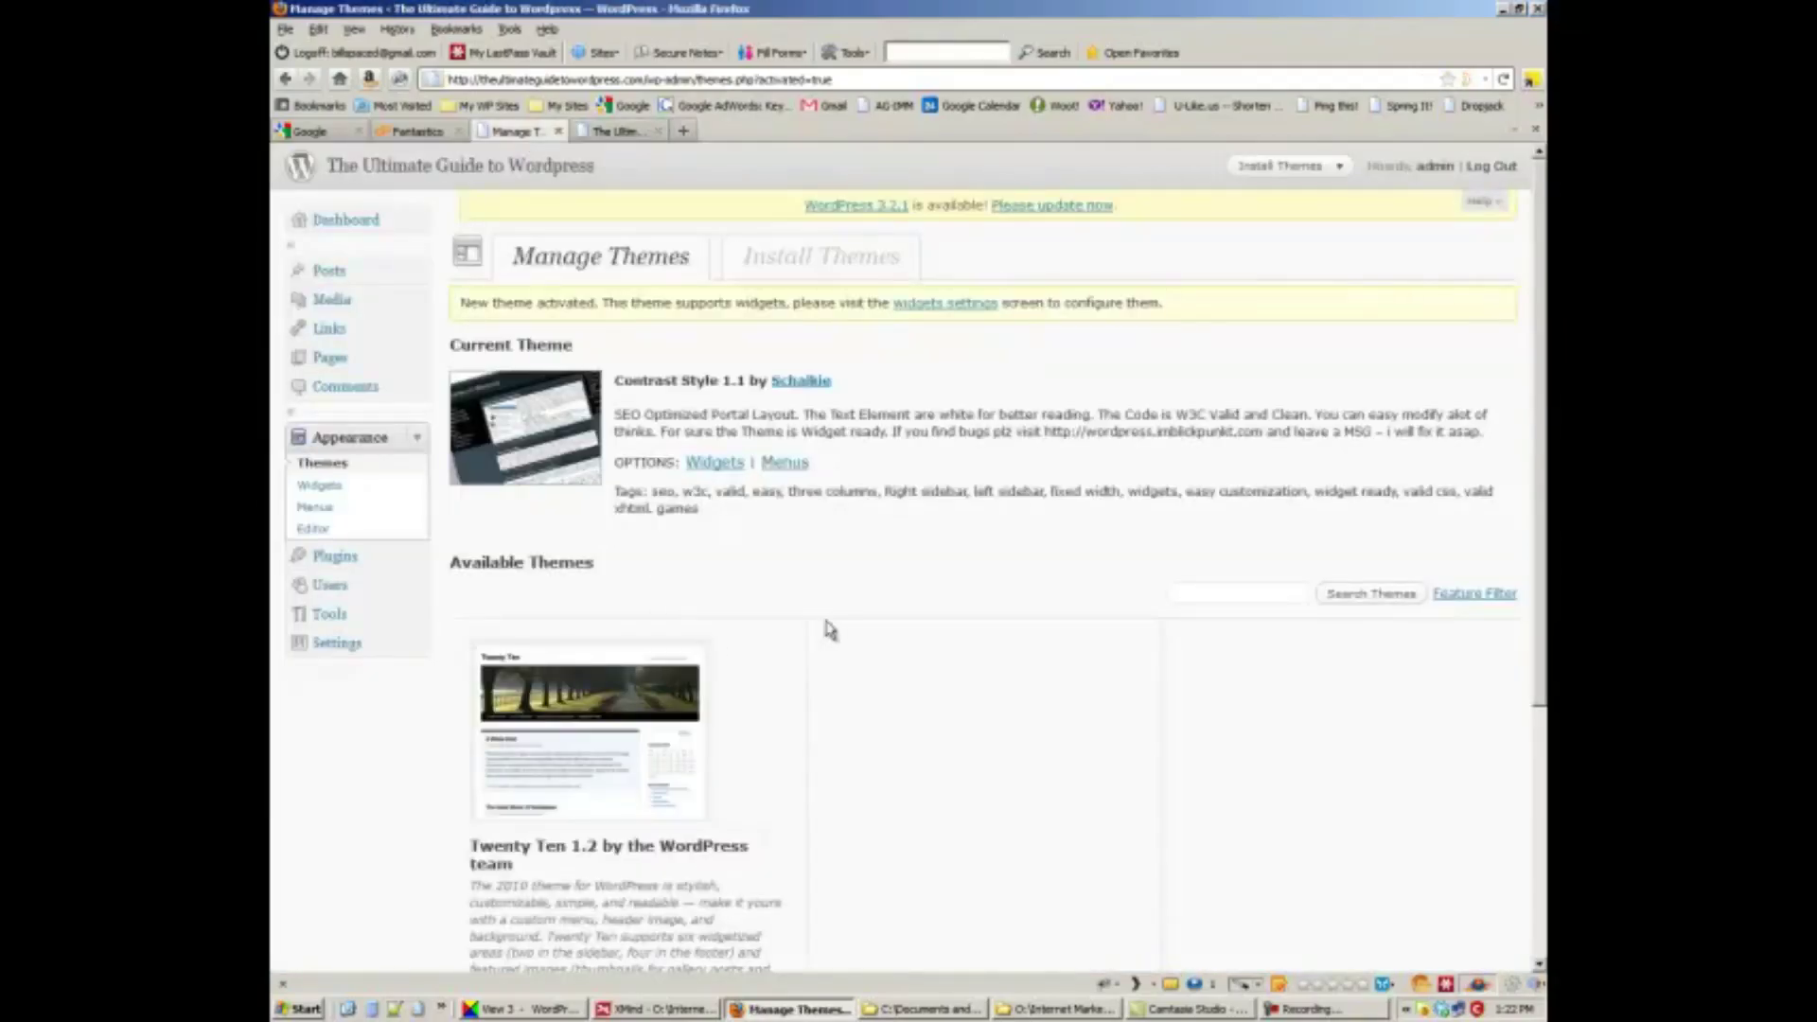
scroll(904, 563, "down", 4)
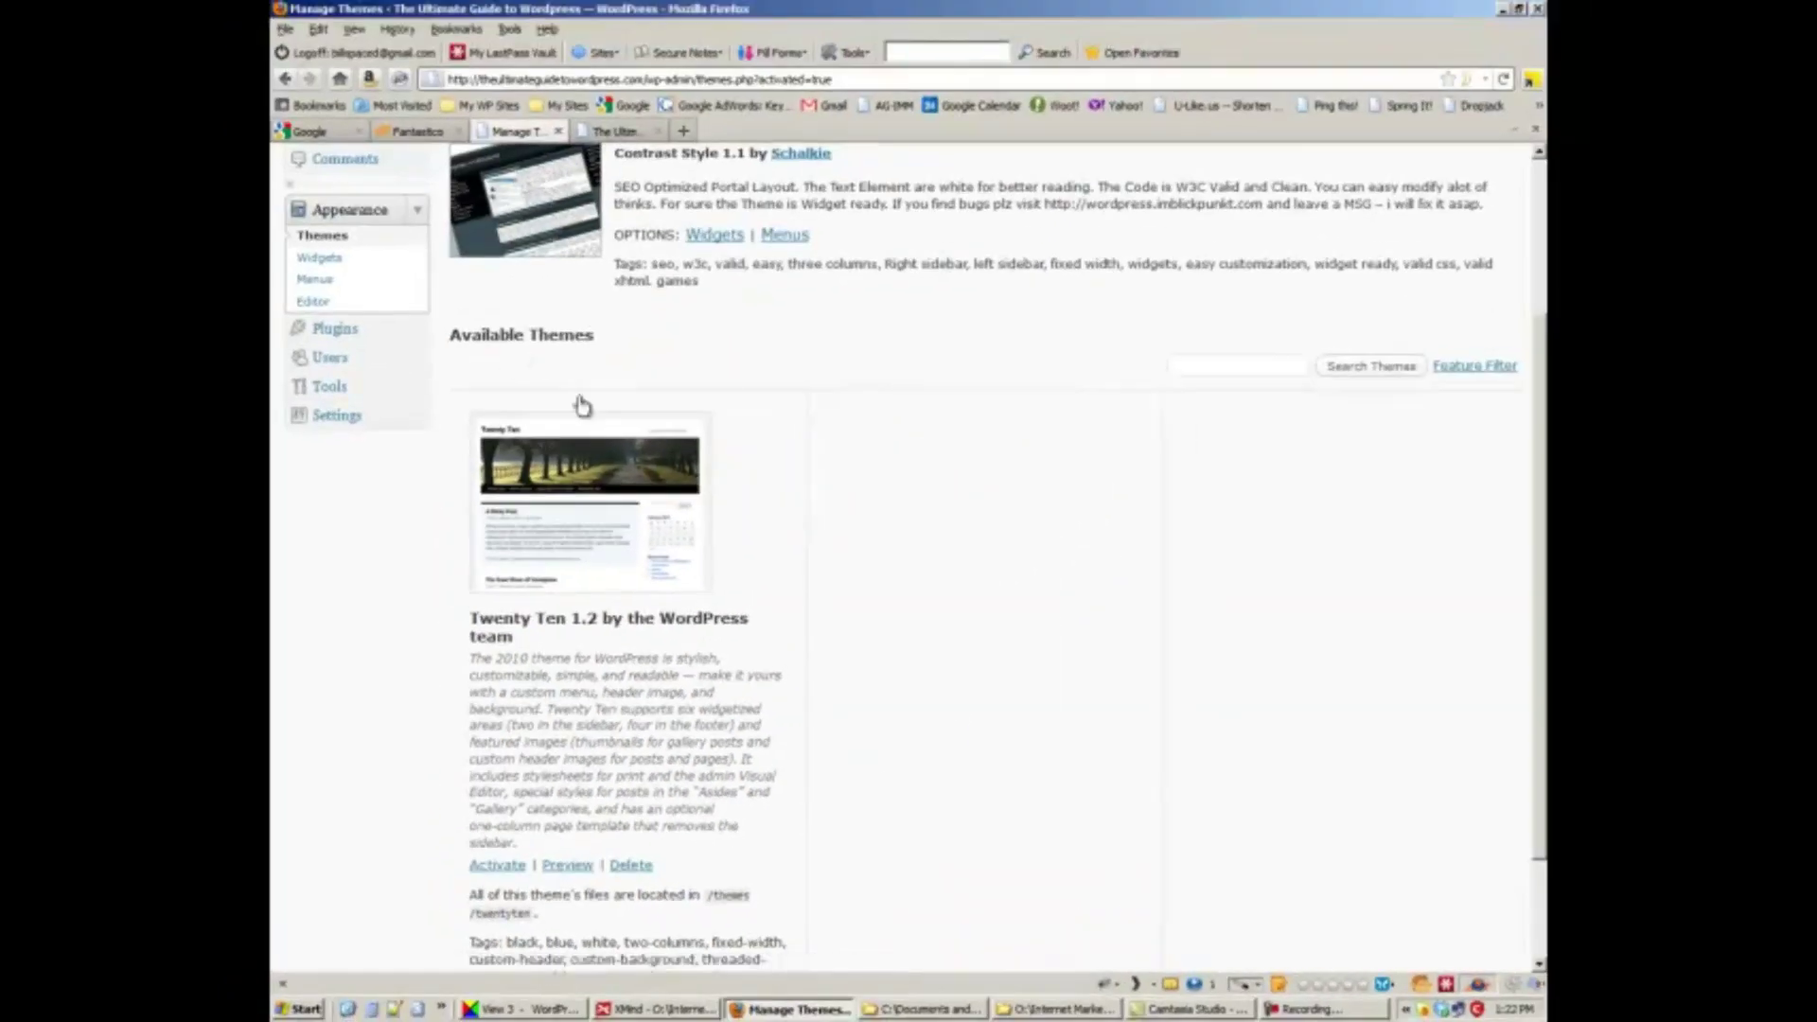
left_click(499, 866)
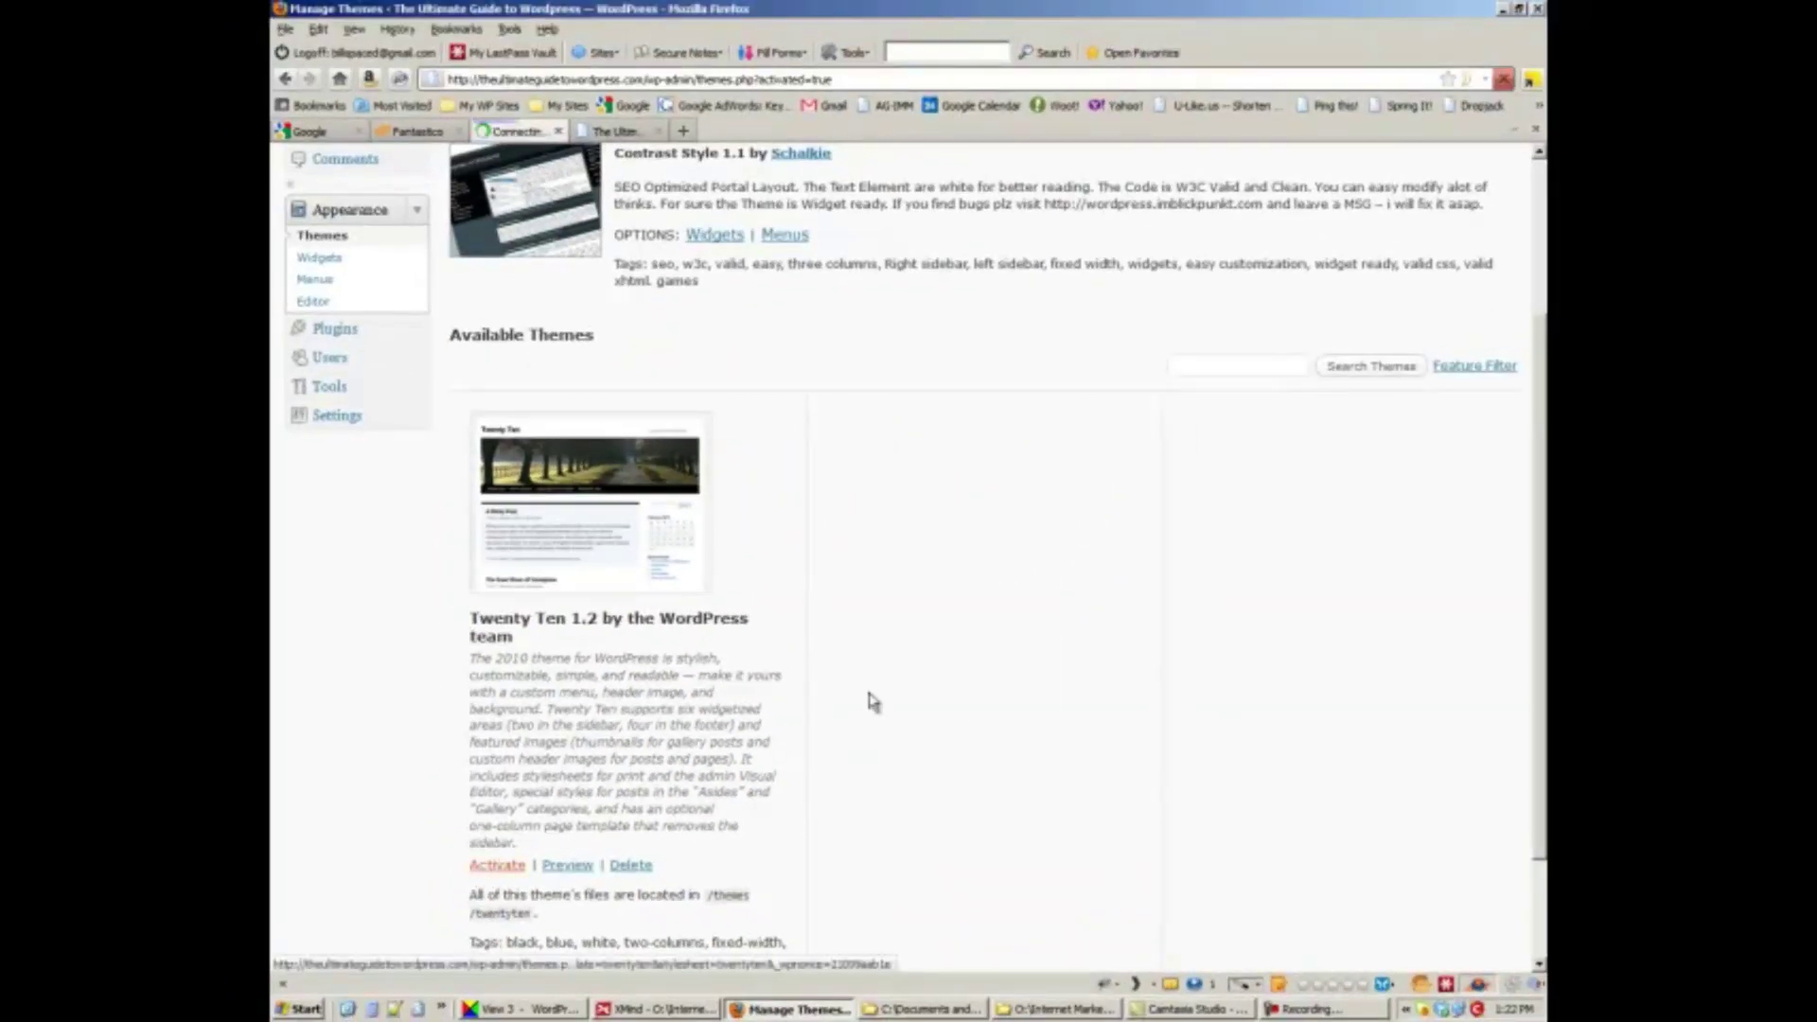
left_click(625, 131)
right_click(627, 131)
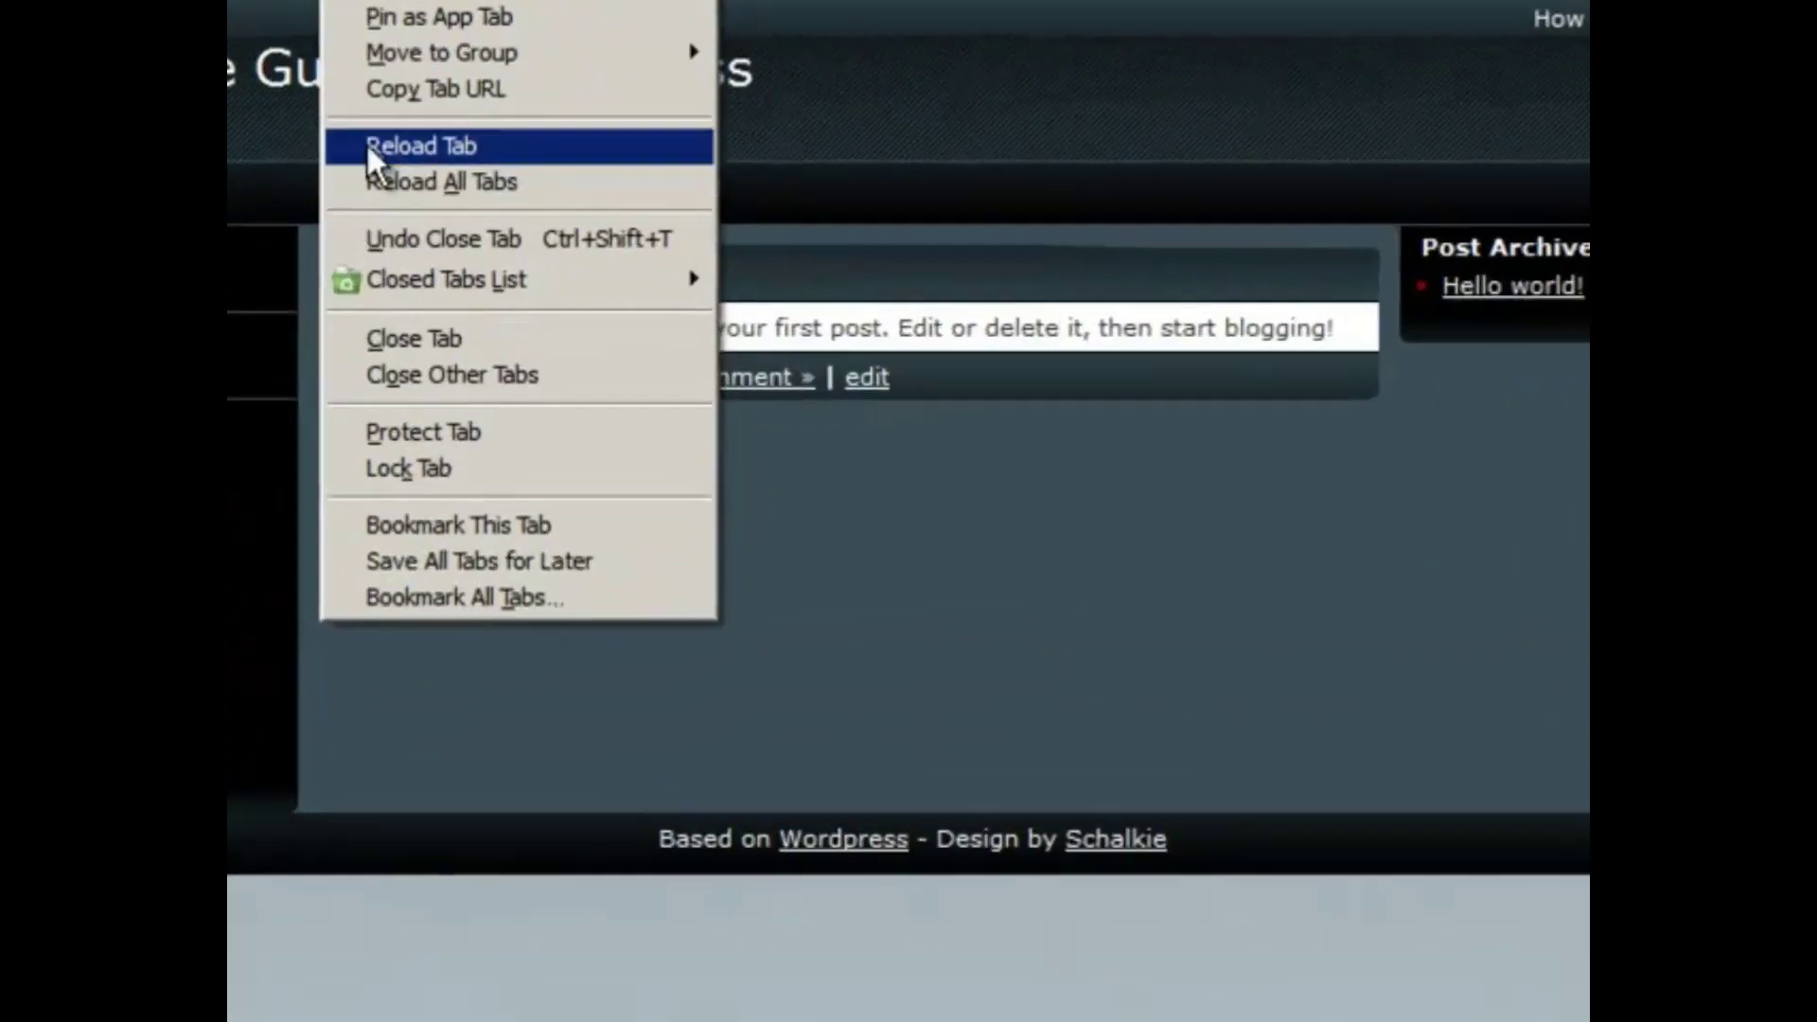
left_click(366, 144)
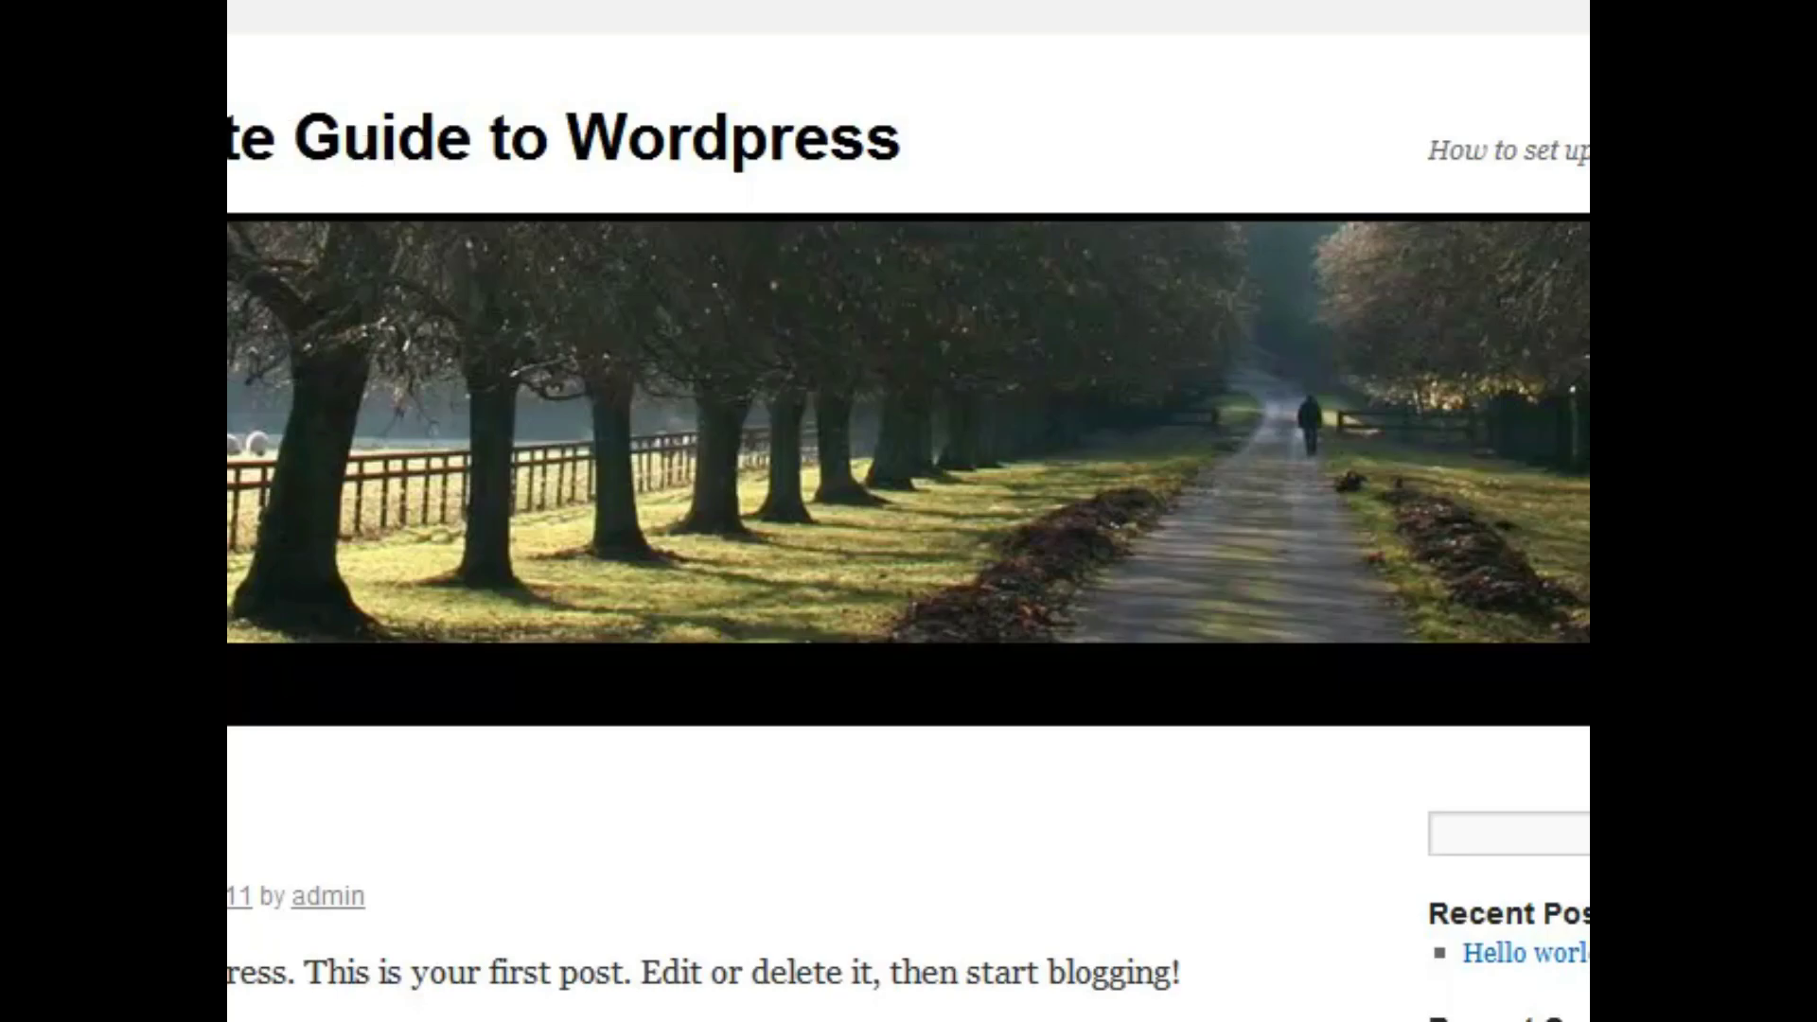
Open the form for installing a theme in .zip format and start browsing for the file
left_click(515, 135)
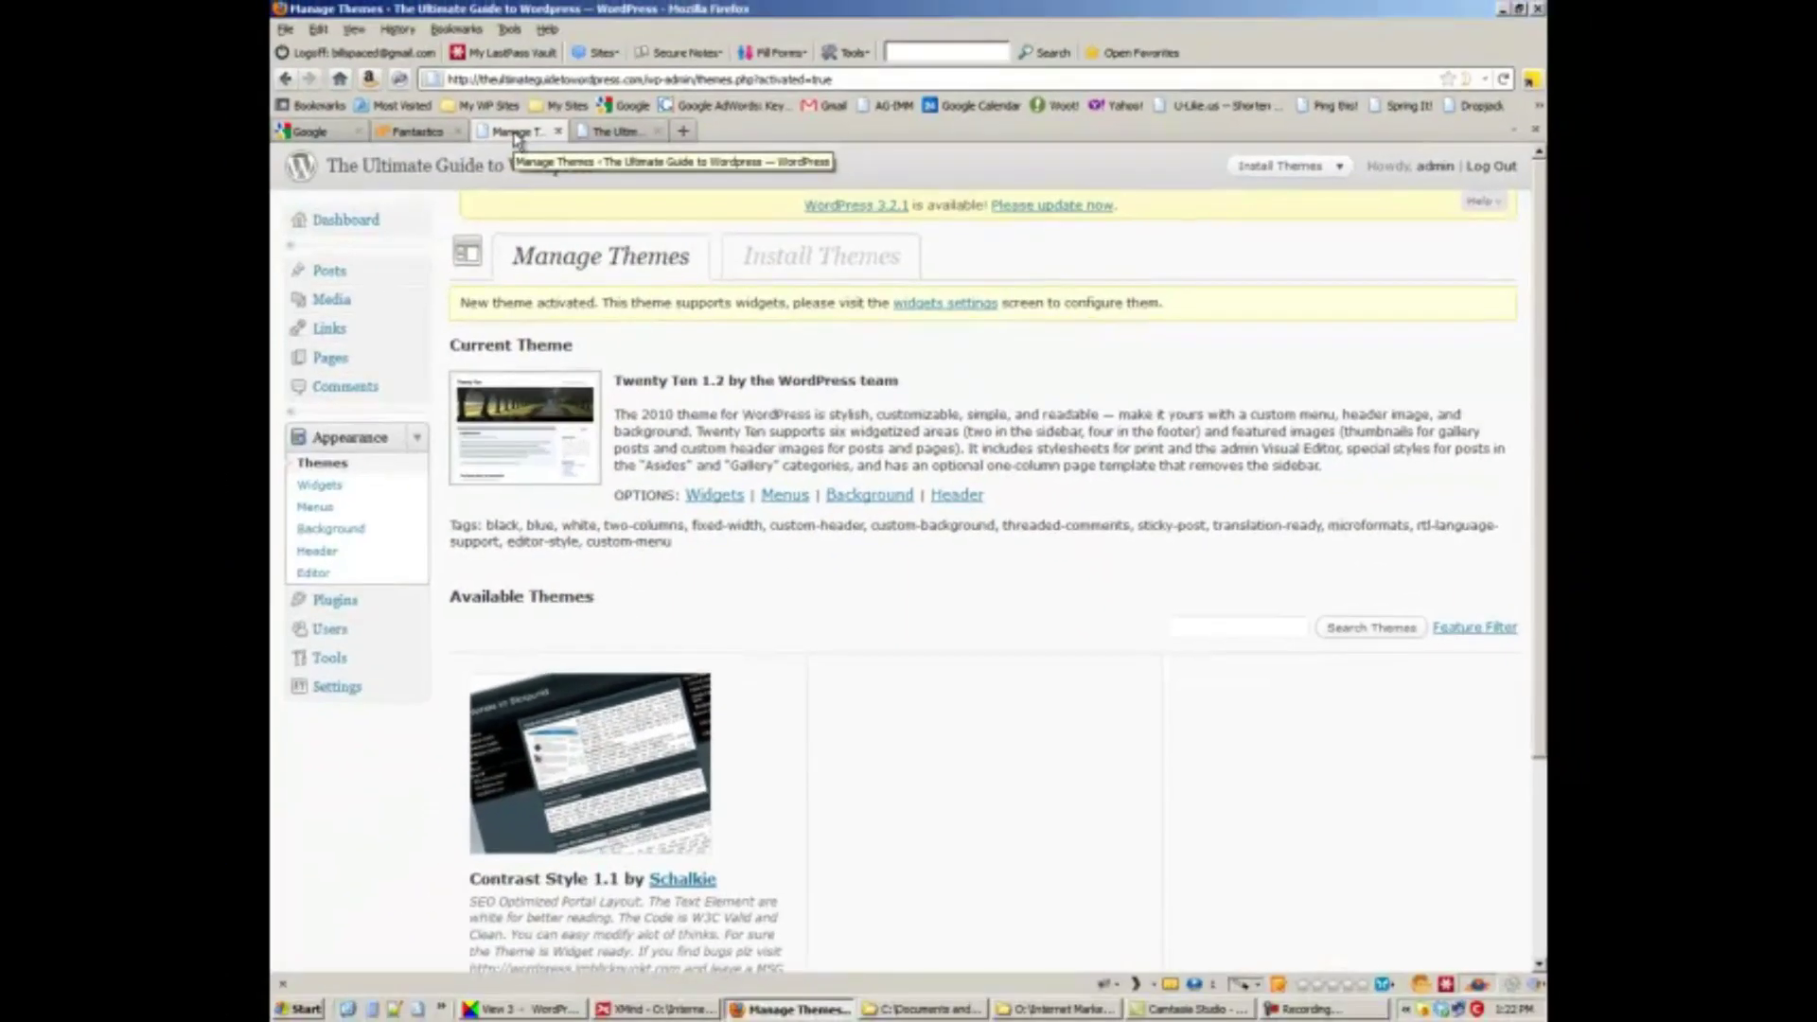
left_click(805, 247)
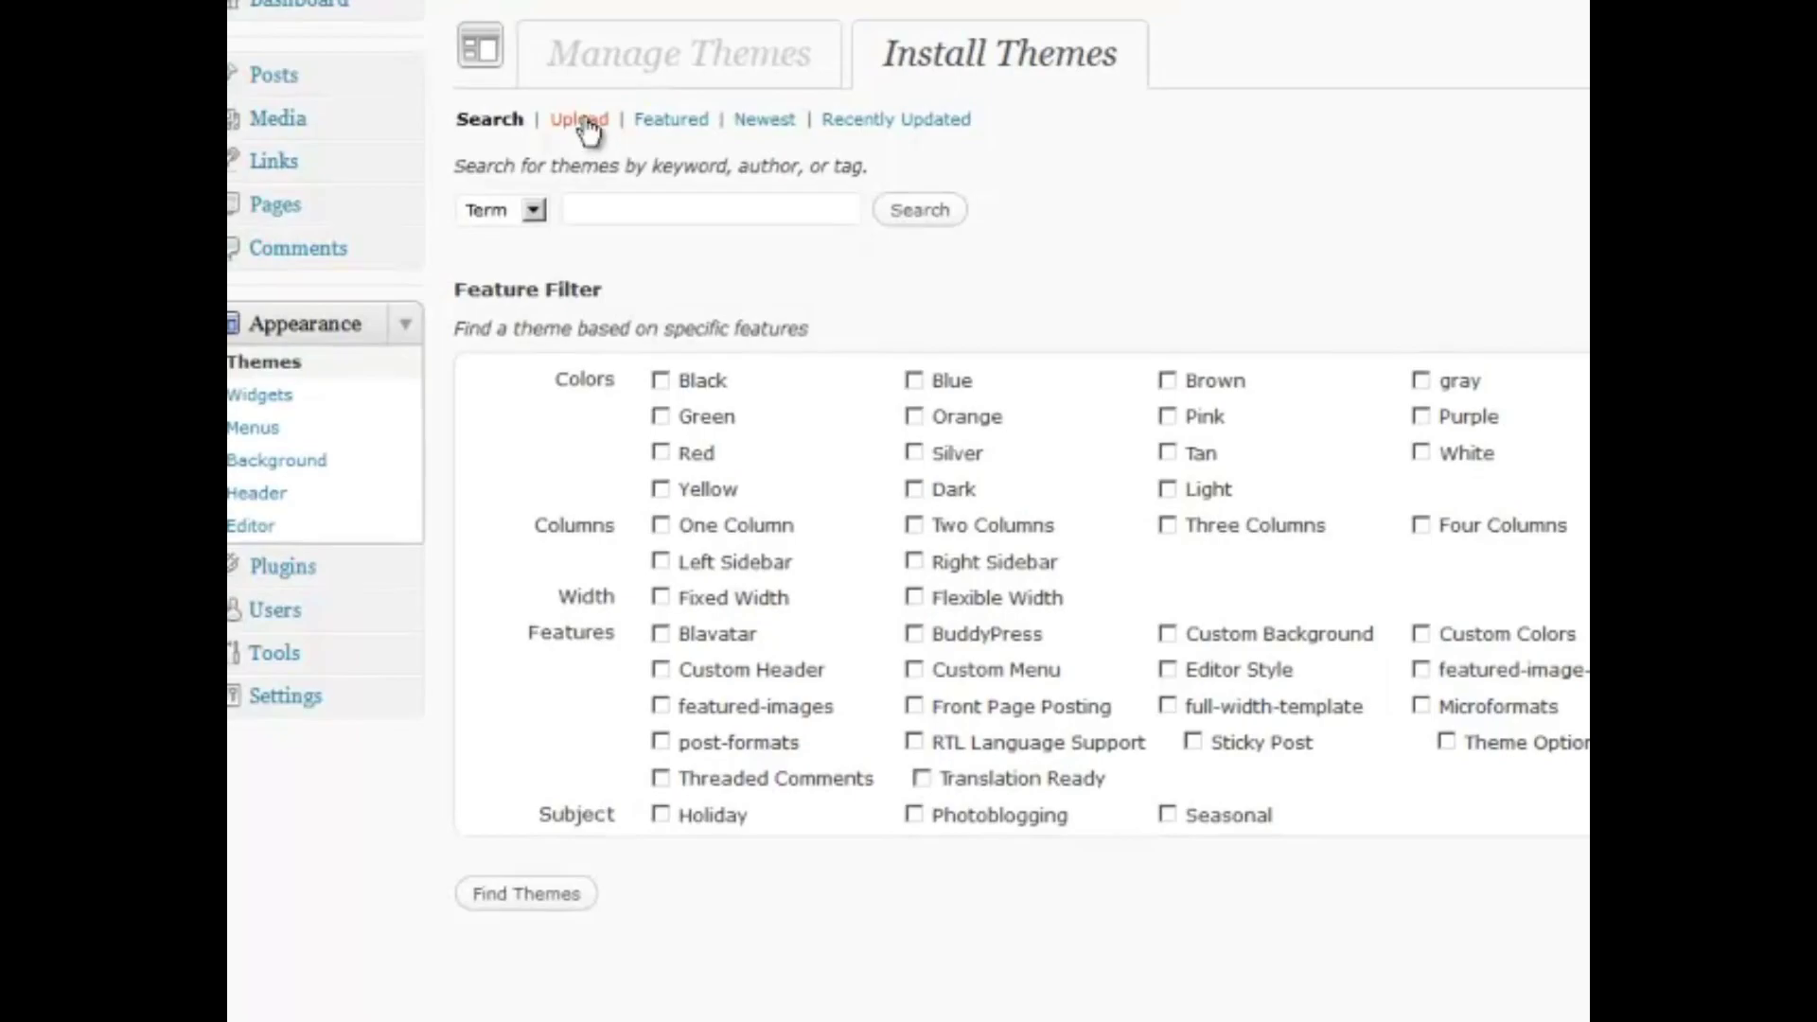
left_click(582, 121)
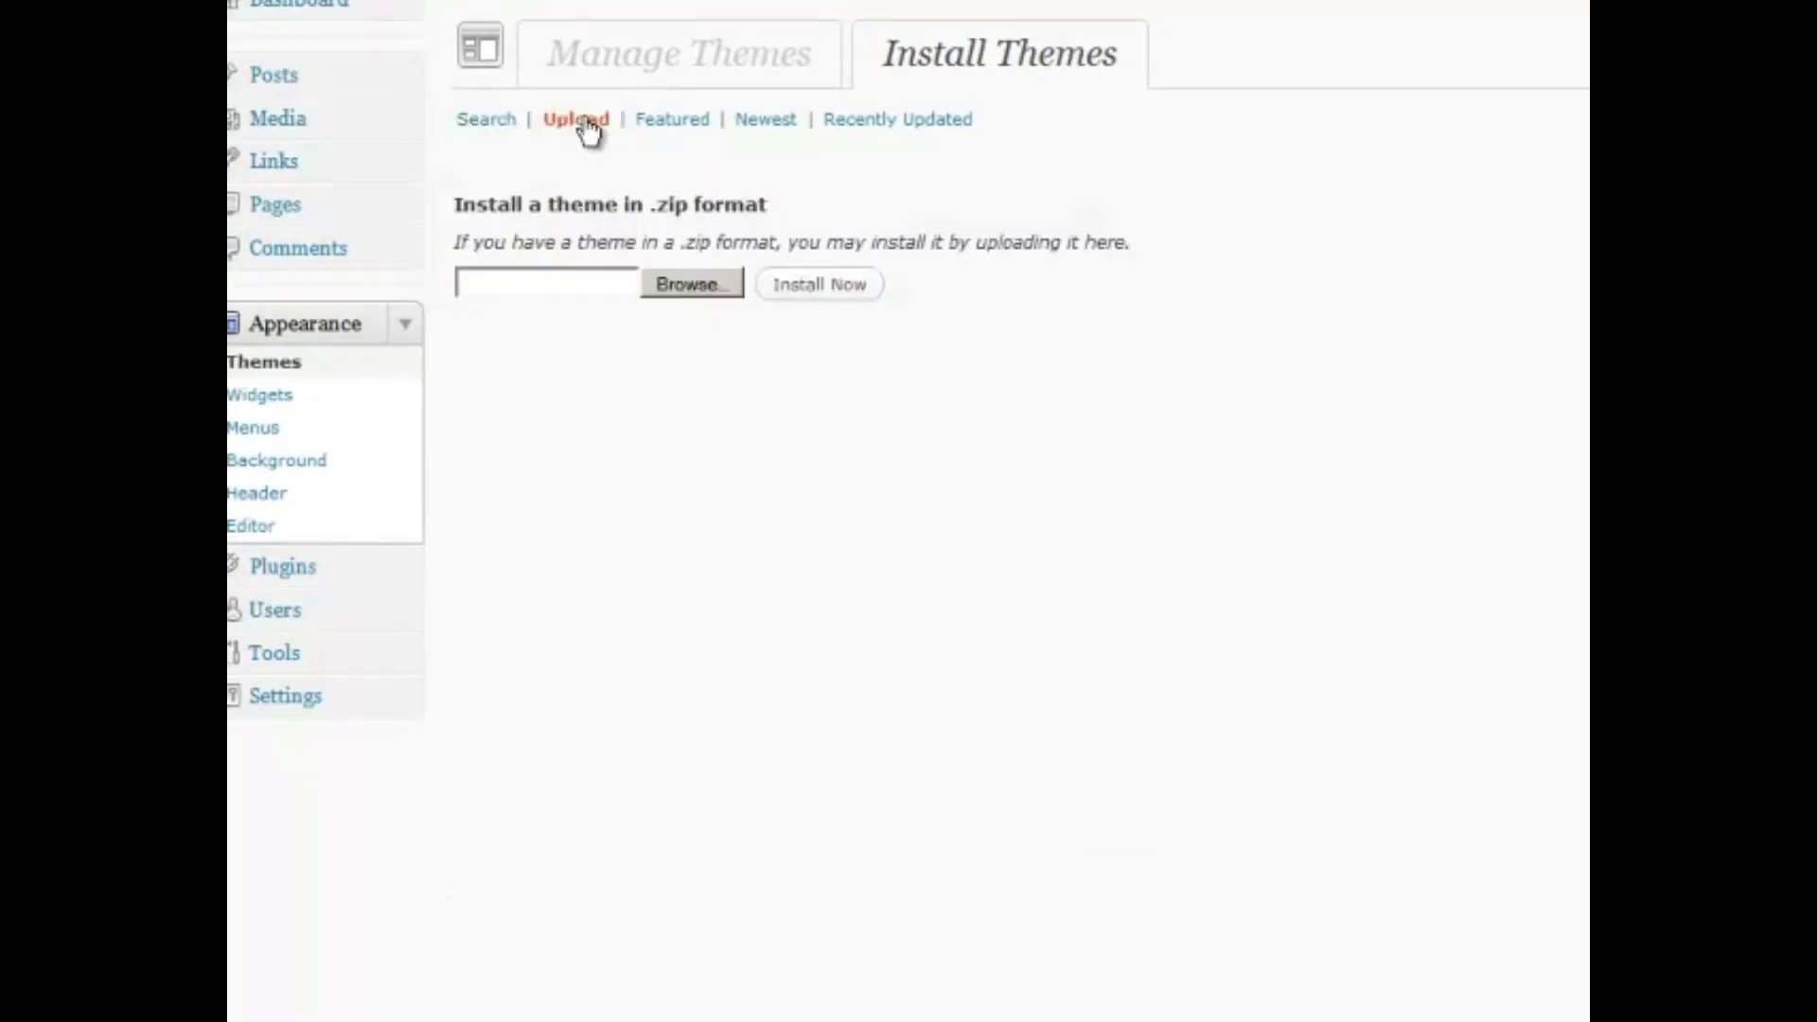
left_click(685, 284)
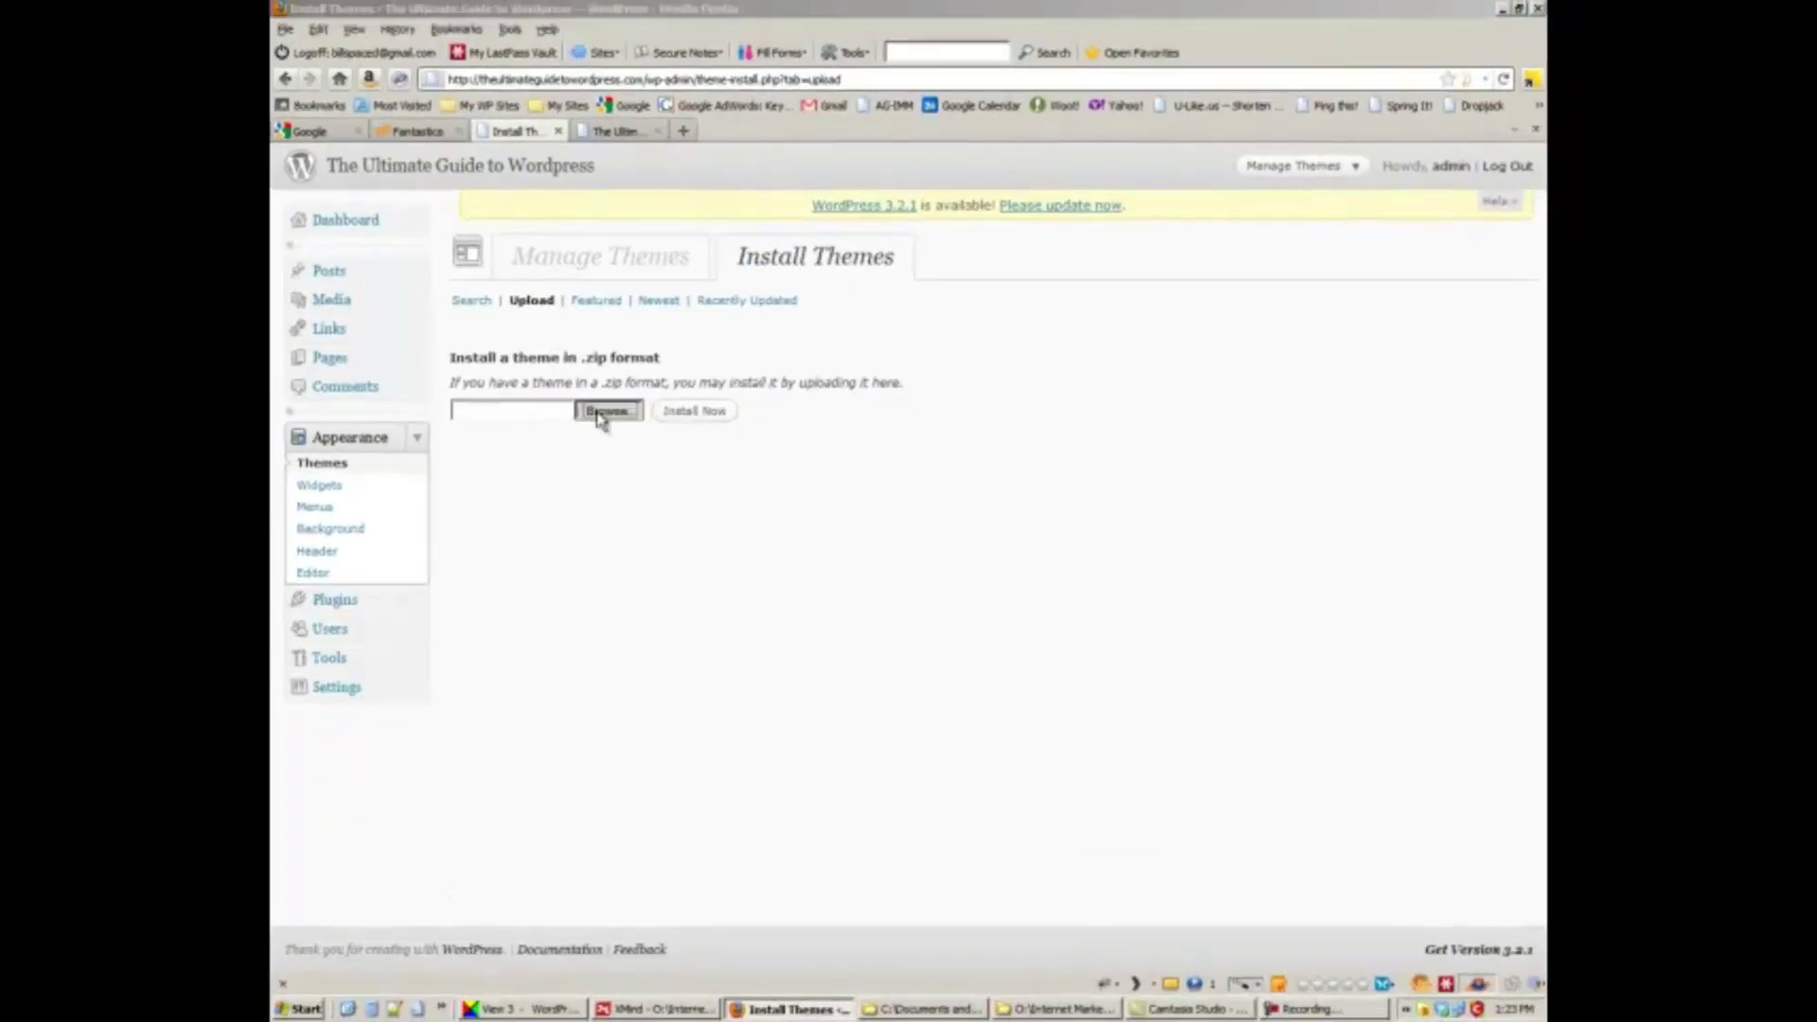
Choose lemon_twist.zip from the Themes folder on the My Book drive, then install and activate the theme
left_click(323, 301)
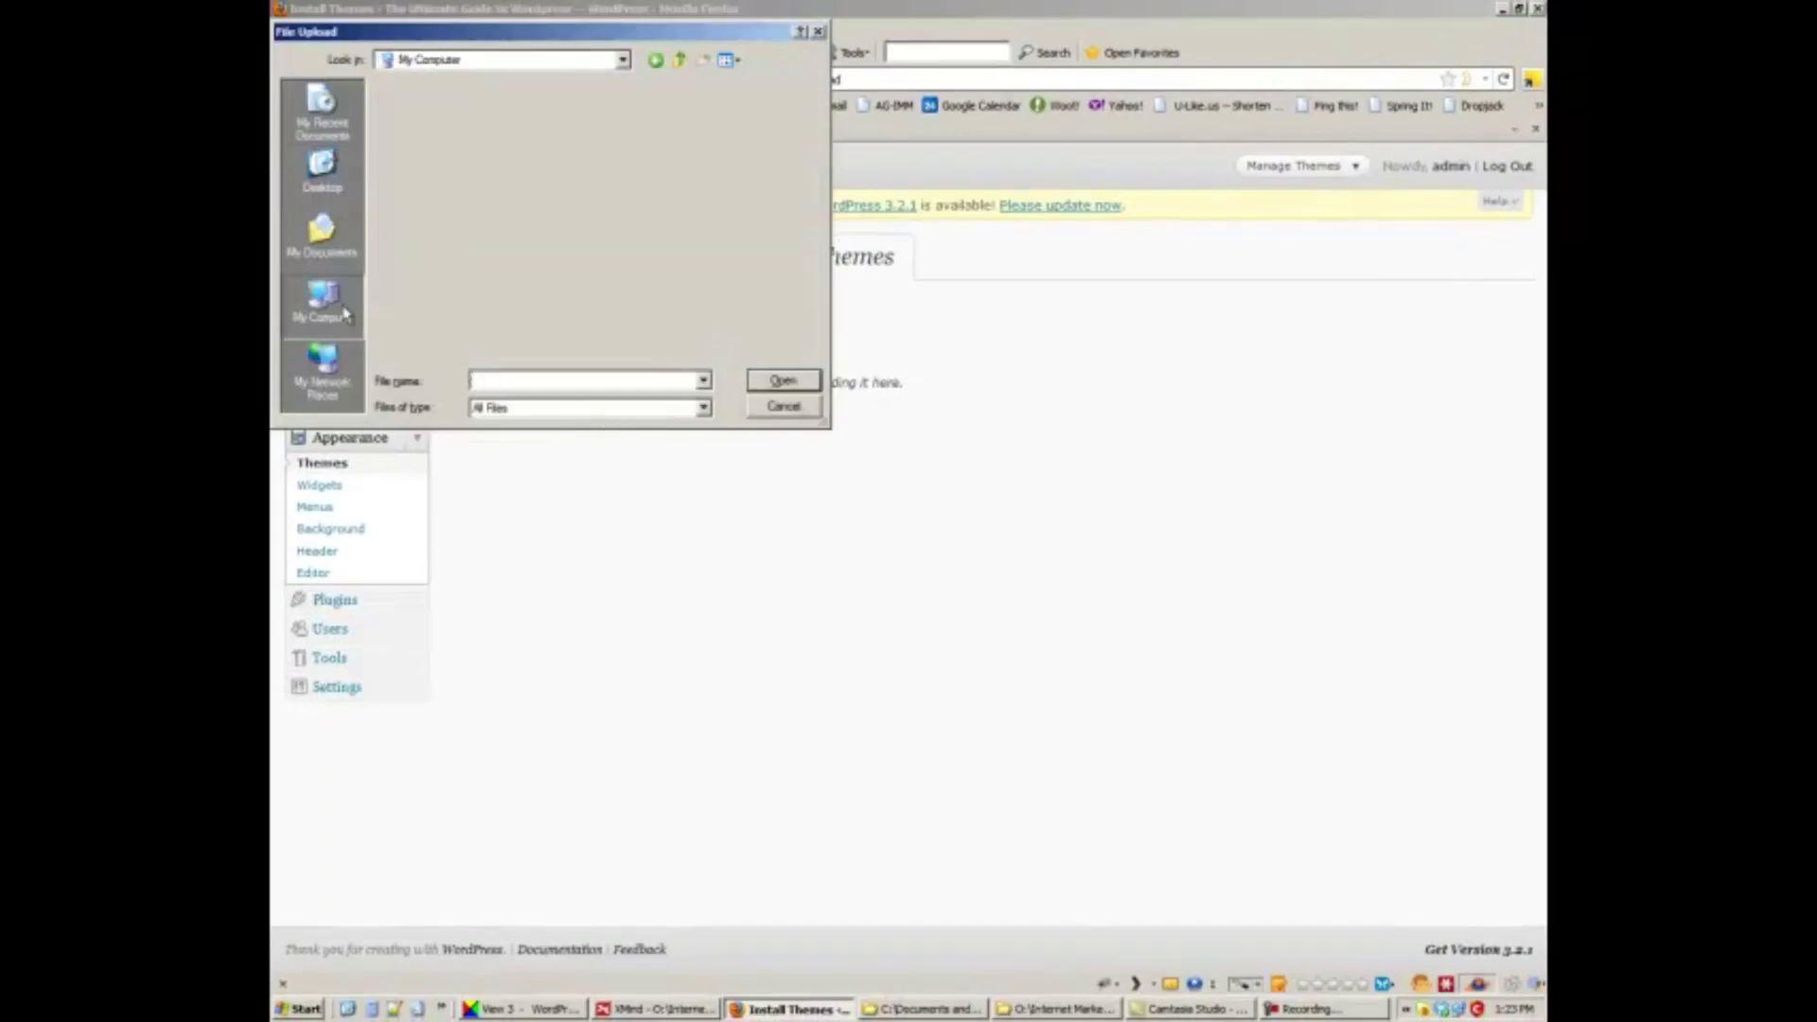
double_click(424, 293)
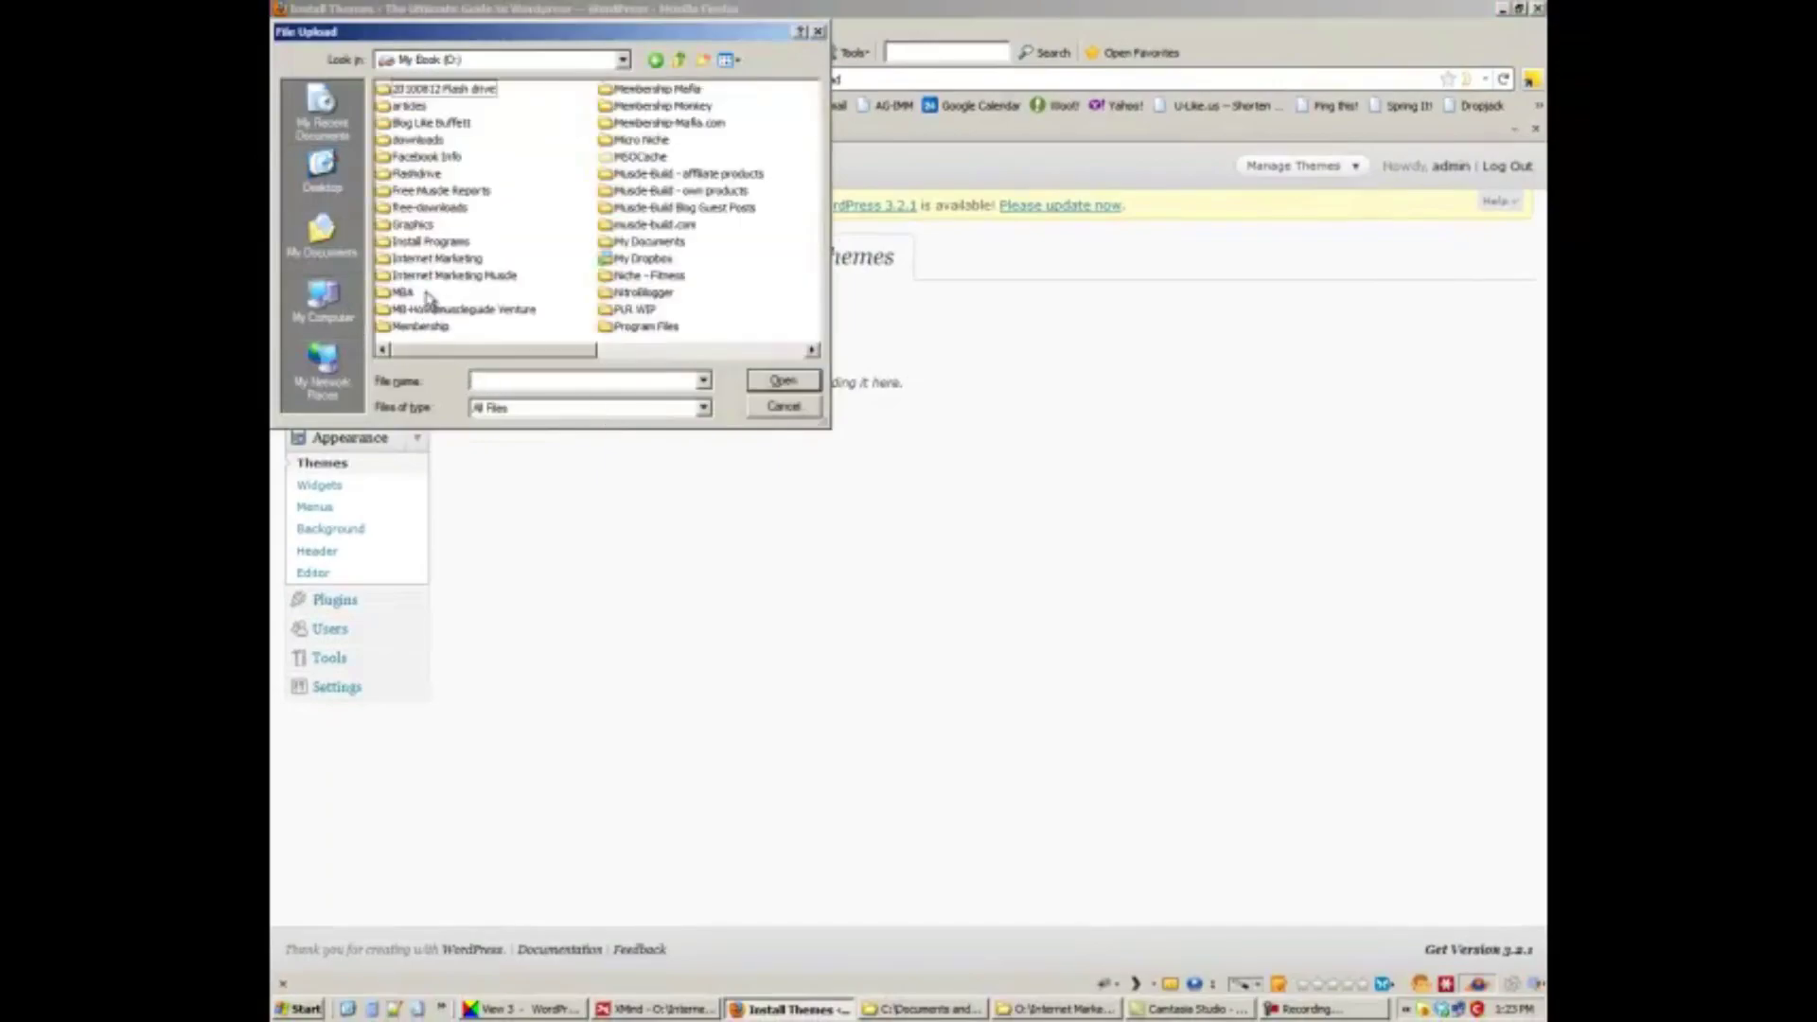
left_click(633, 351)
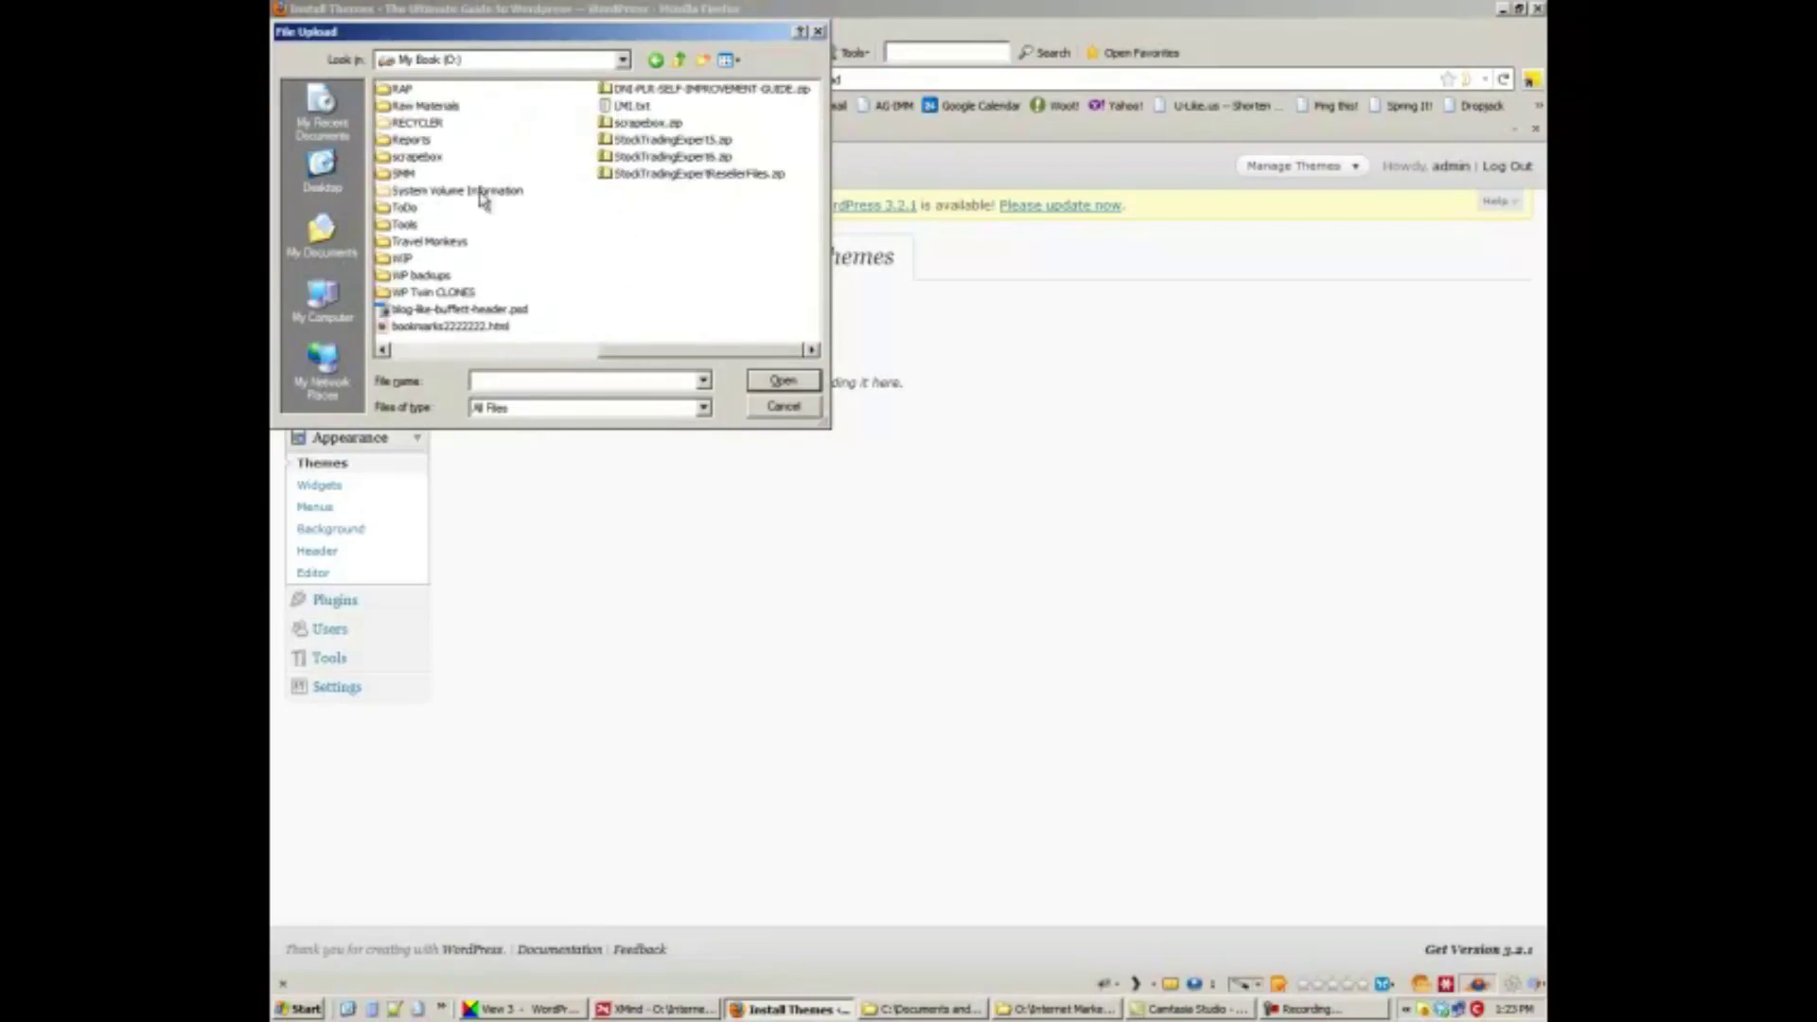
double_click(399, 227)
double_click(405, 264)
double_click(410, 225)
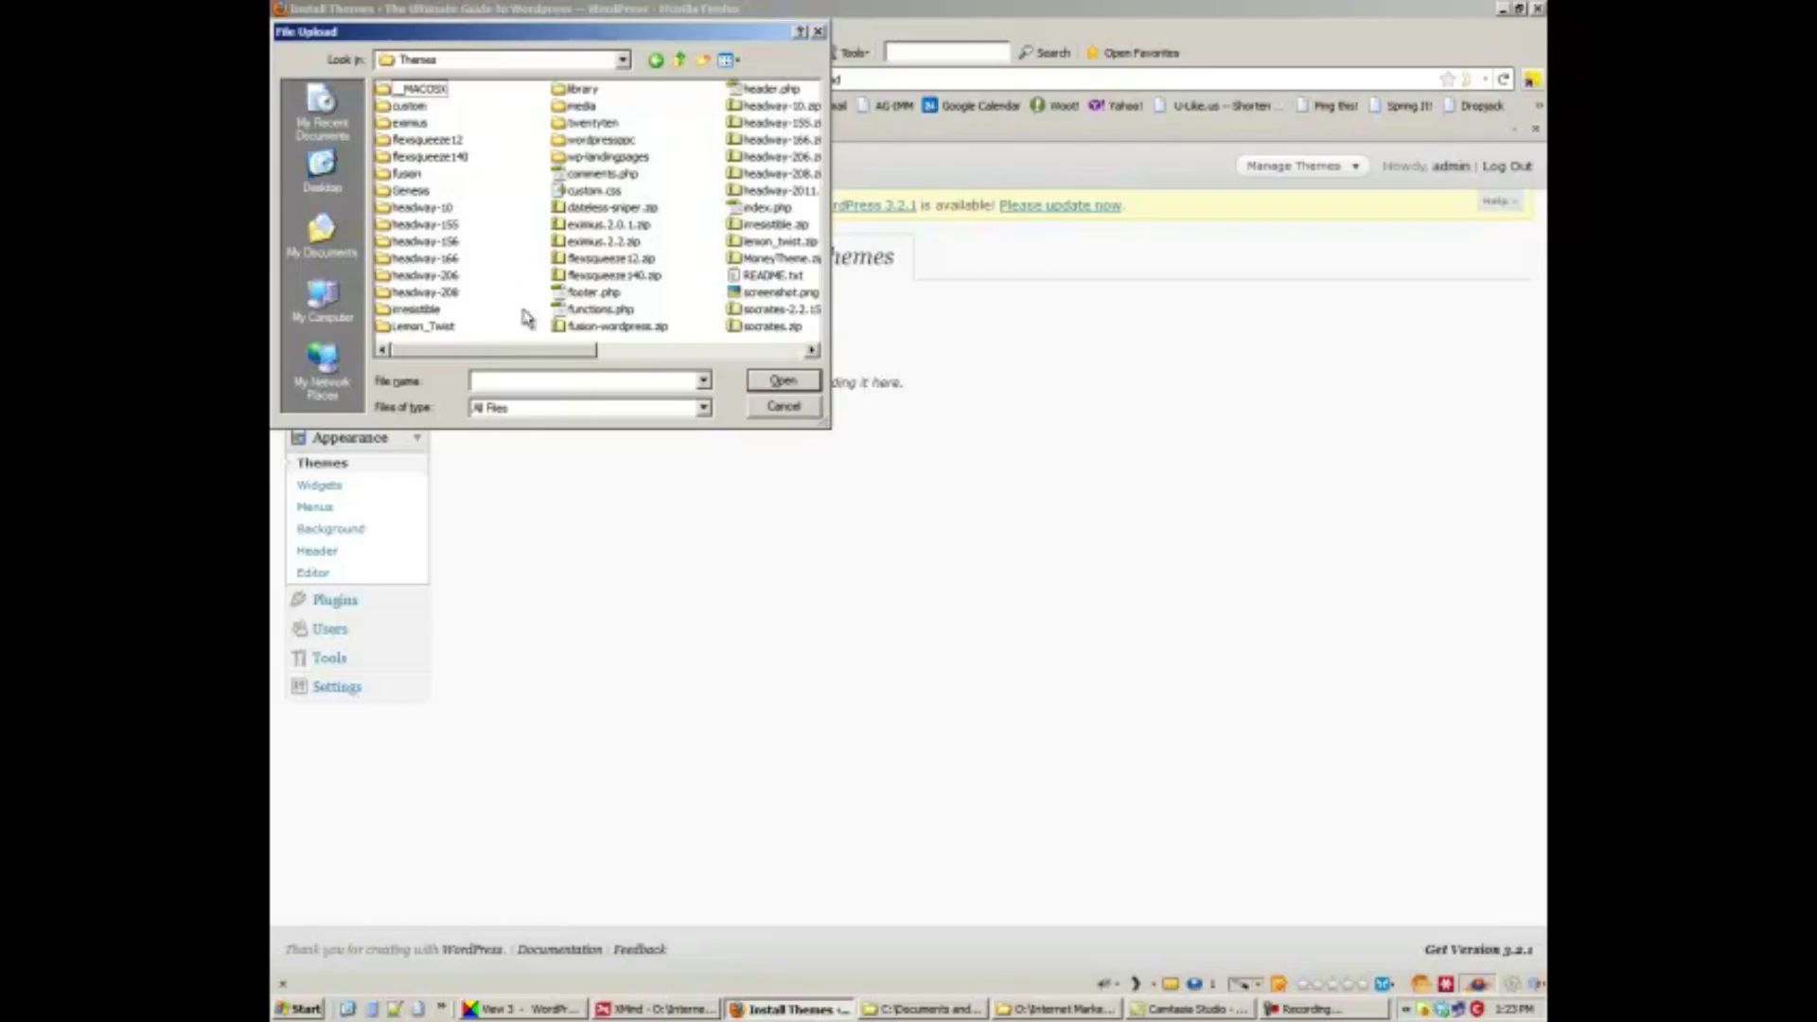
left_click_drag(528, 354, 611, 355)
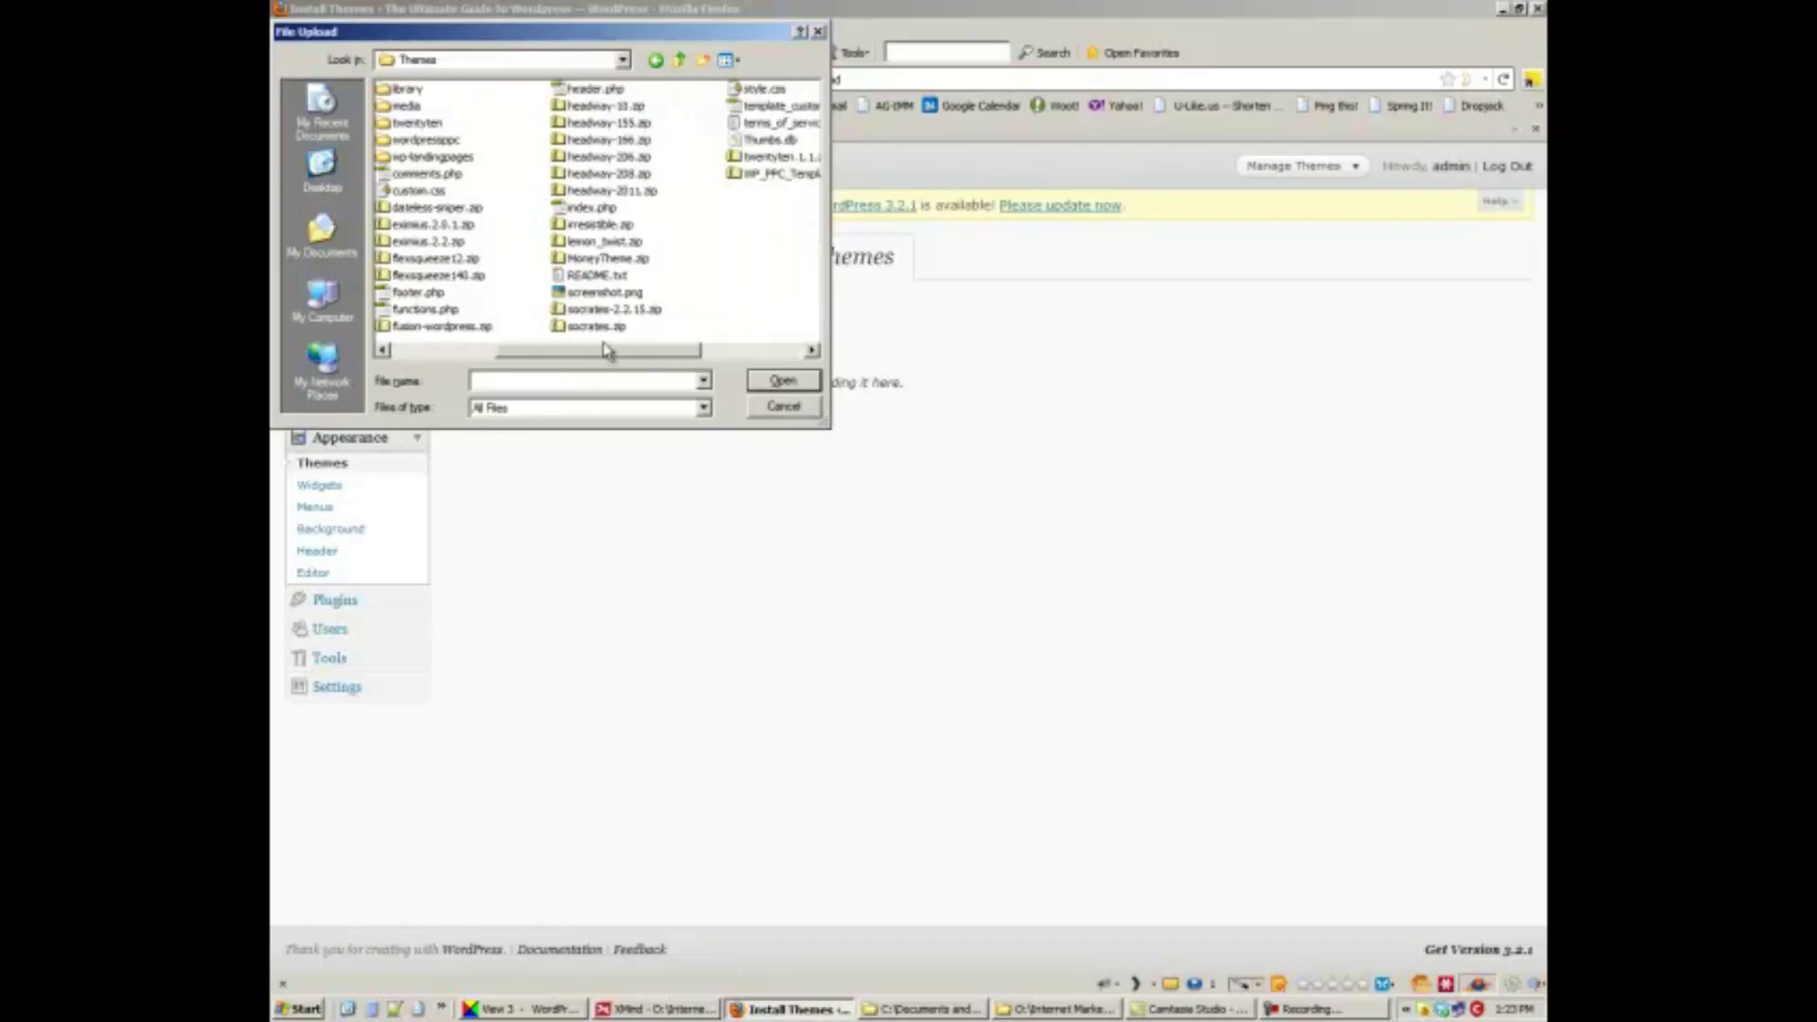
left_click(608, 242)
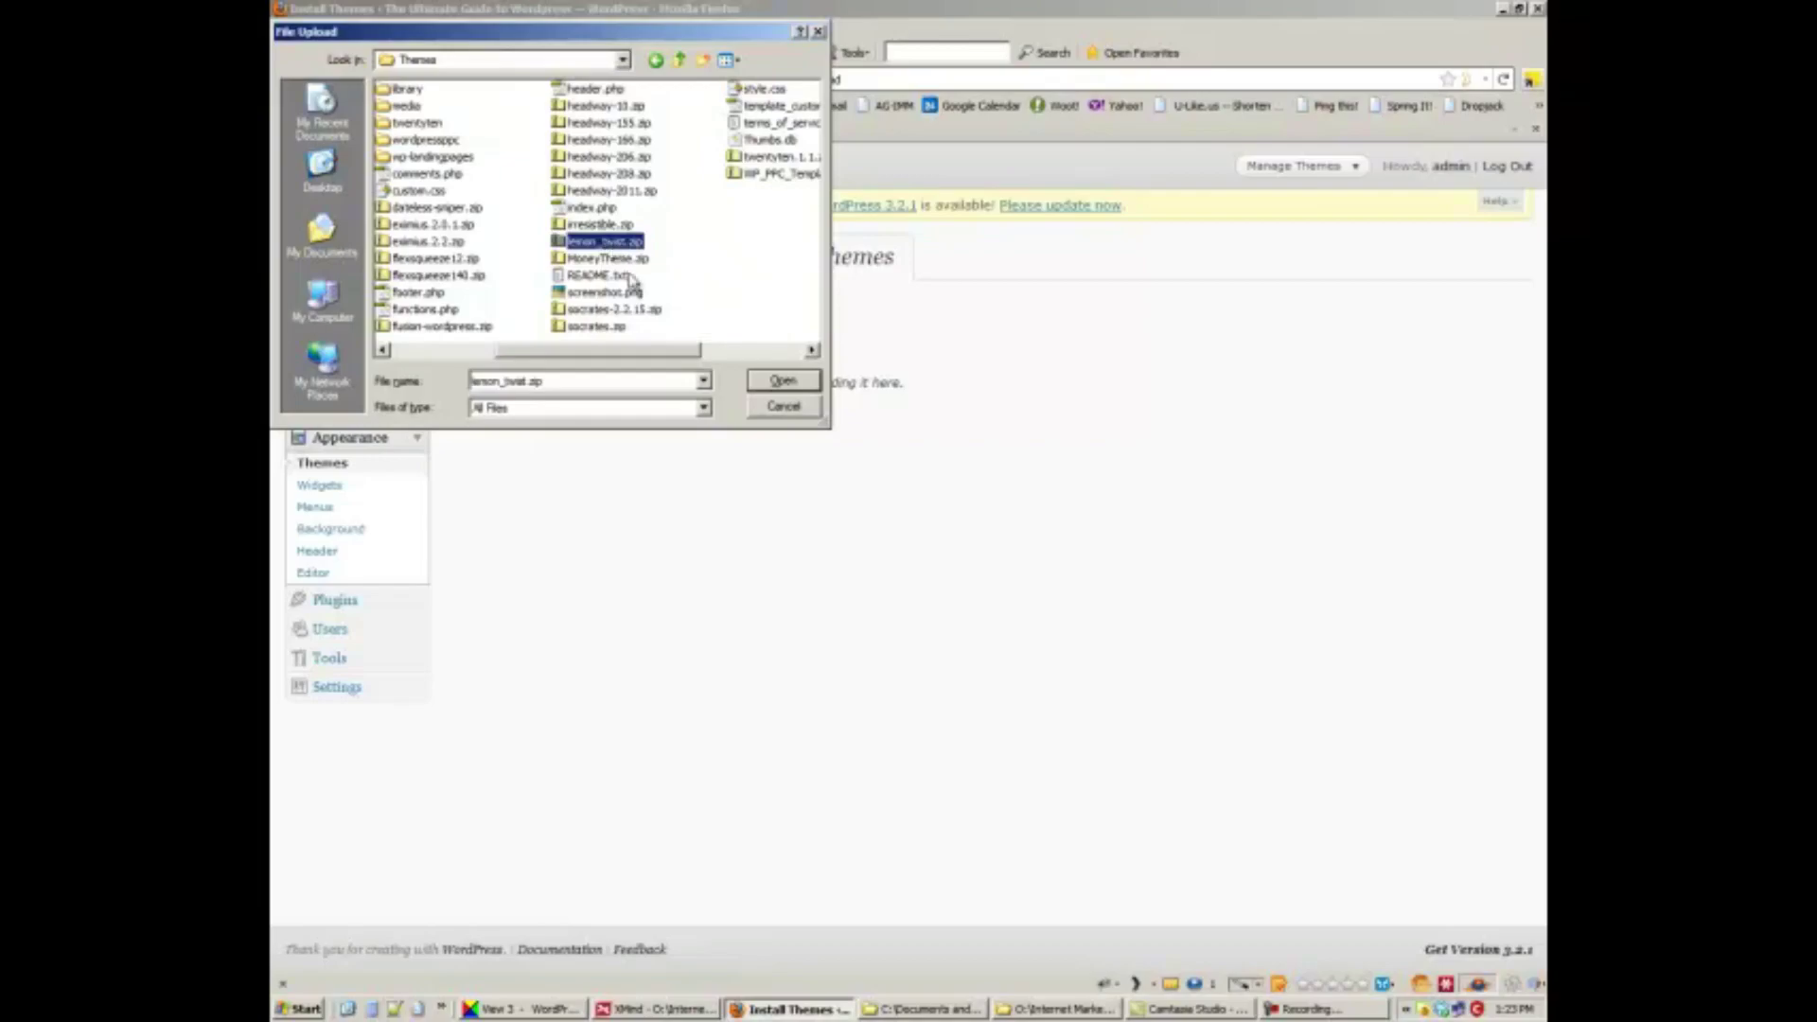
left_click(782, 379)
left_click(697, 414)
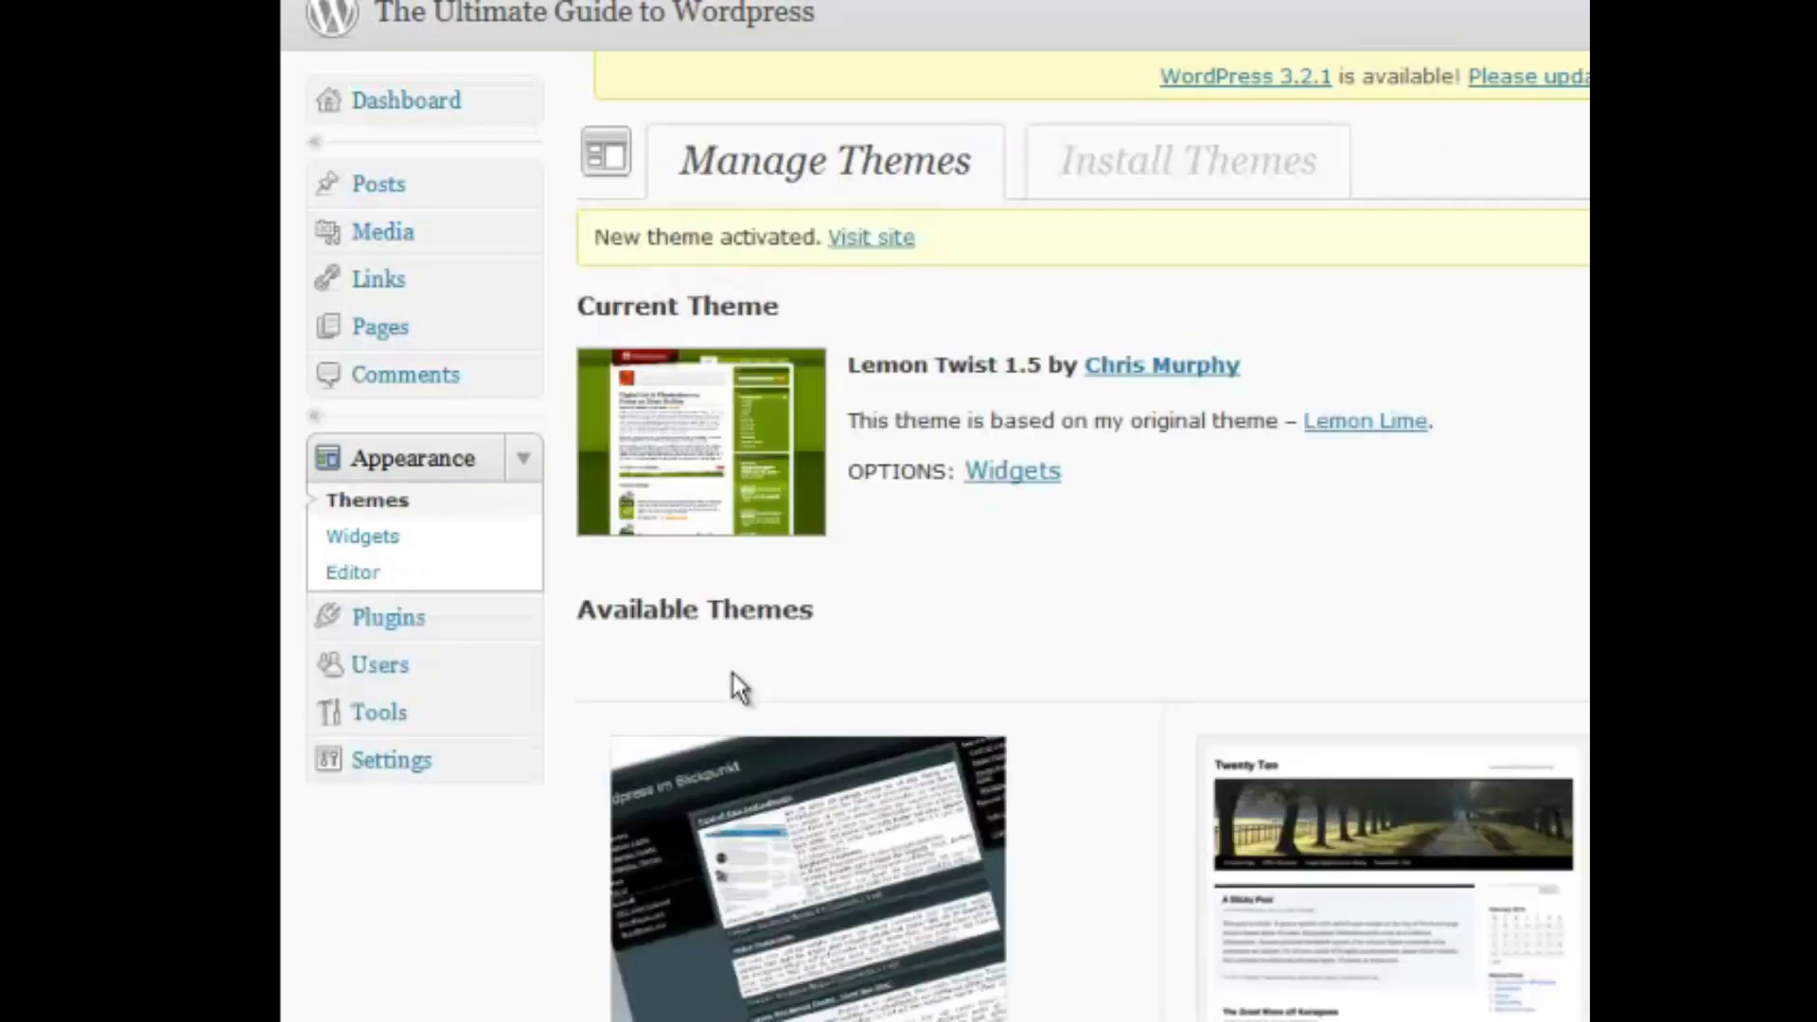
Reload the site's front page to examine its appearance with the Lemon Twist theme
left_click(872, 0)
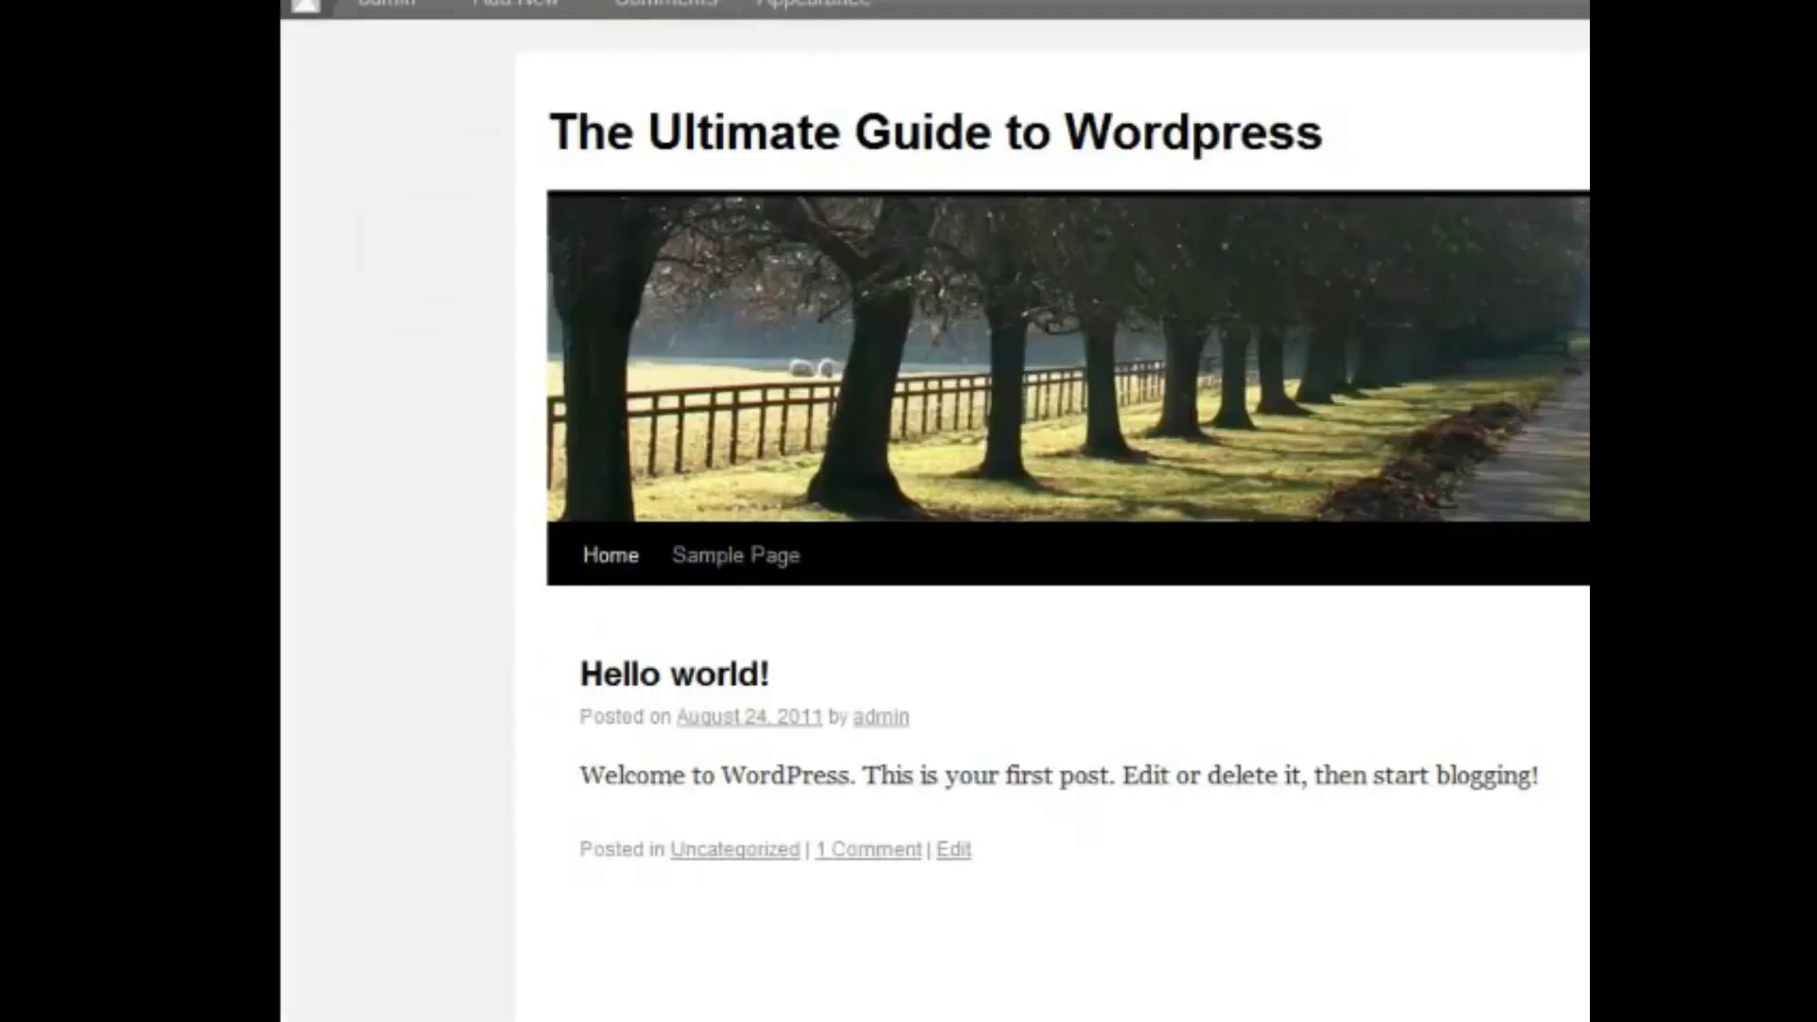
right_click(875, 0)
left_click(922, 139)
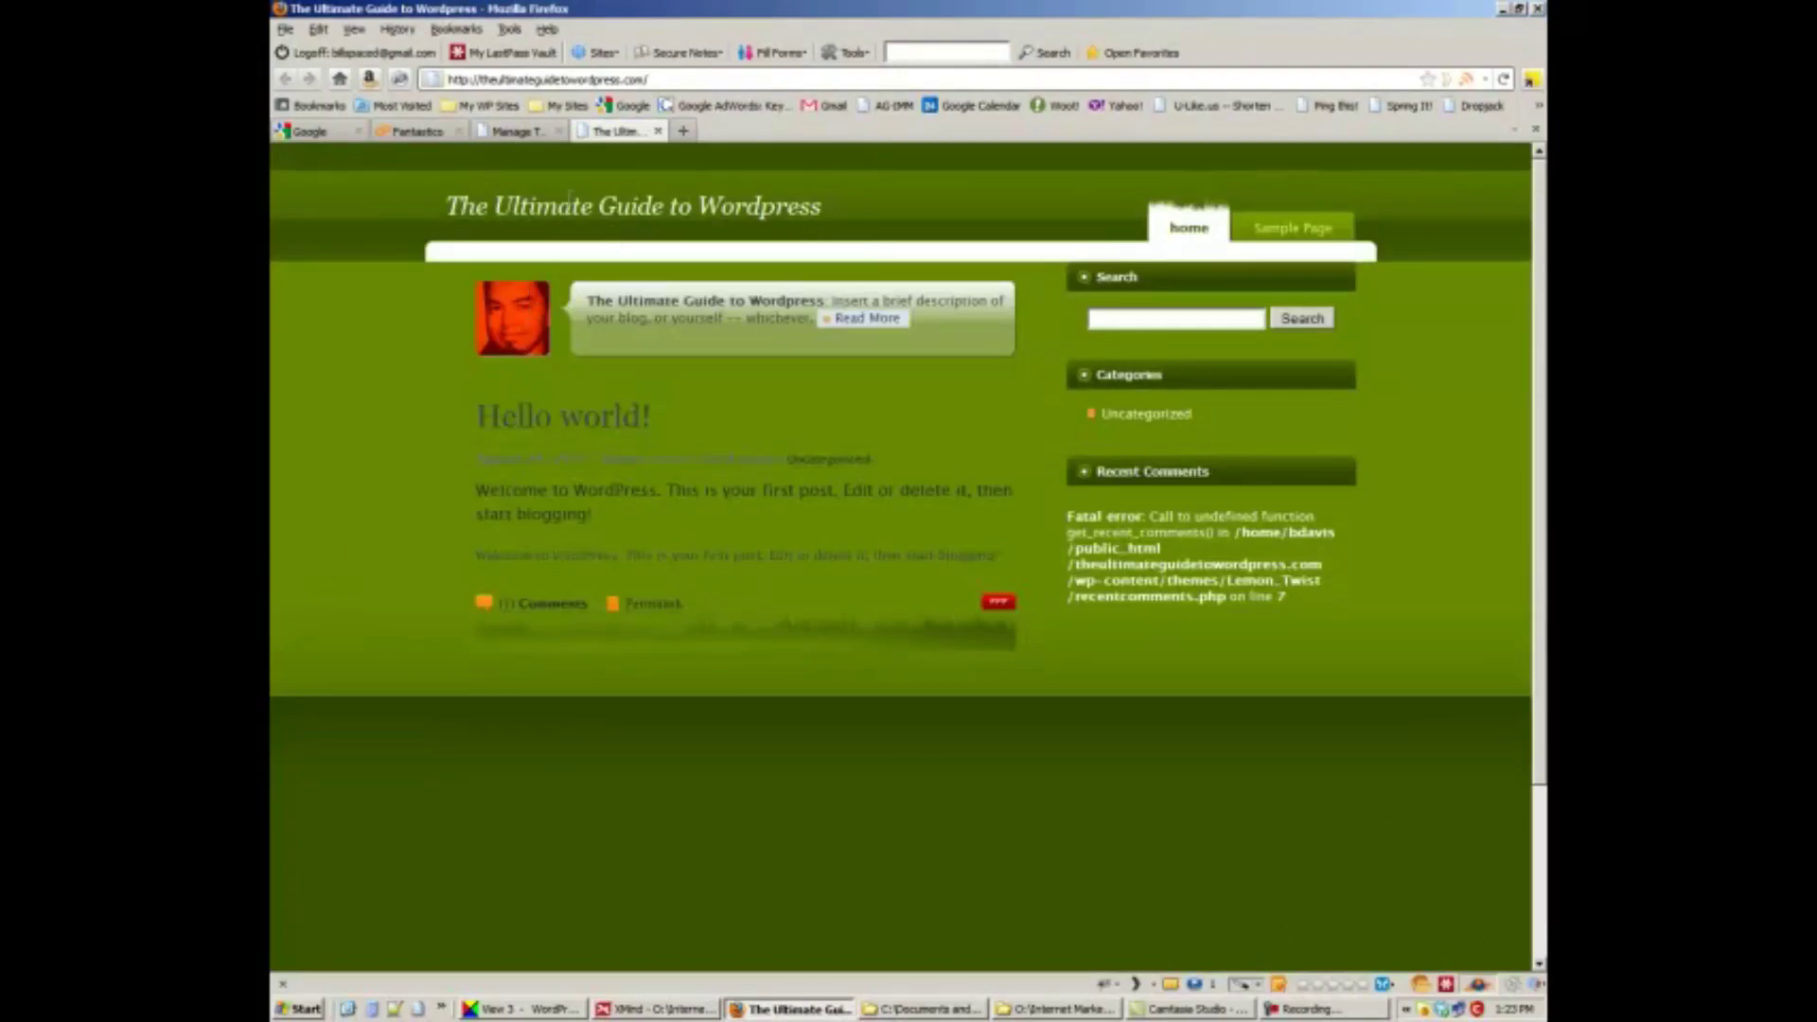
Switch the site from Lemon Twist back to the Twenty Ten theme and reload the front page
left_click(511, 131)
scroll(488, 769, "down", 4)
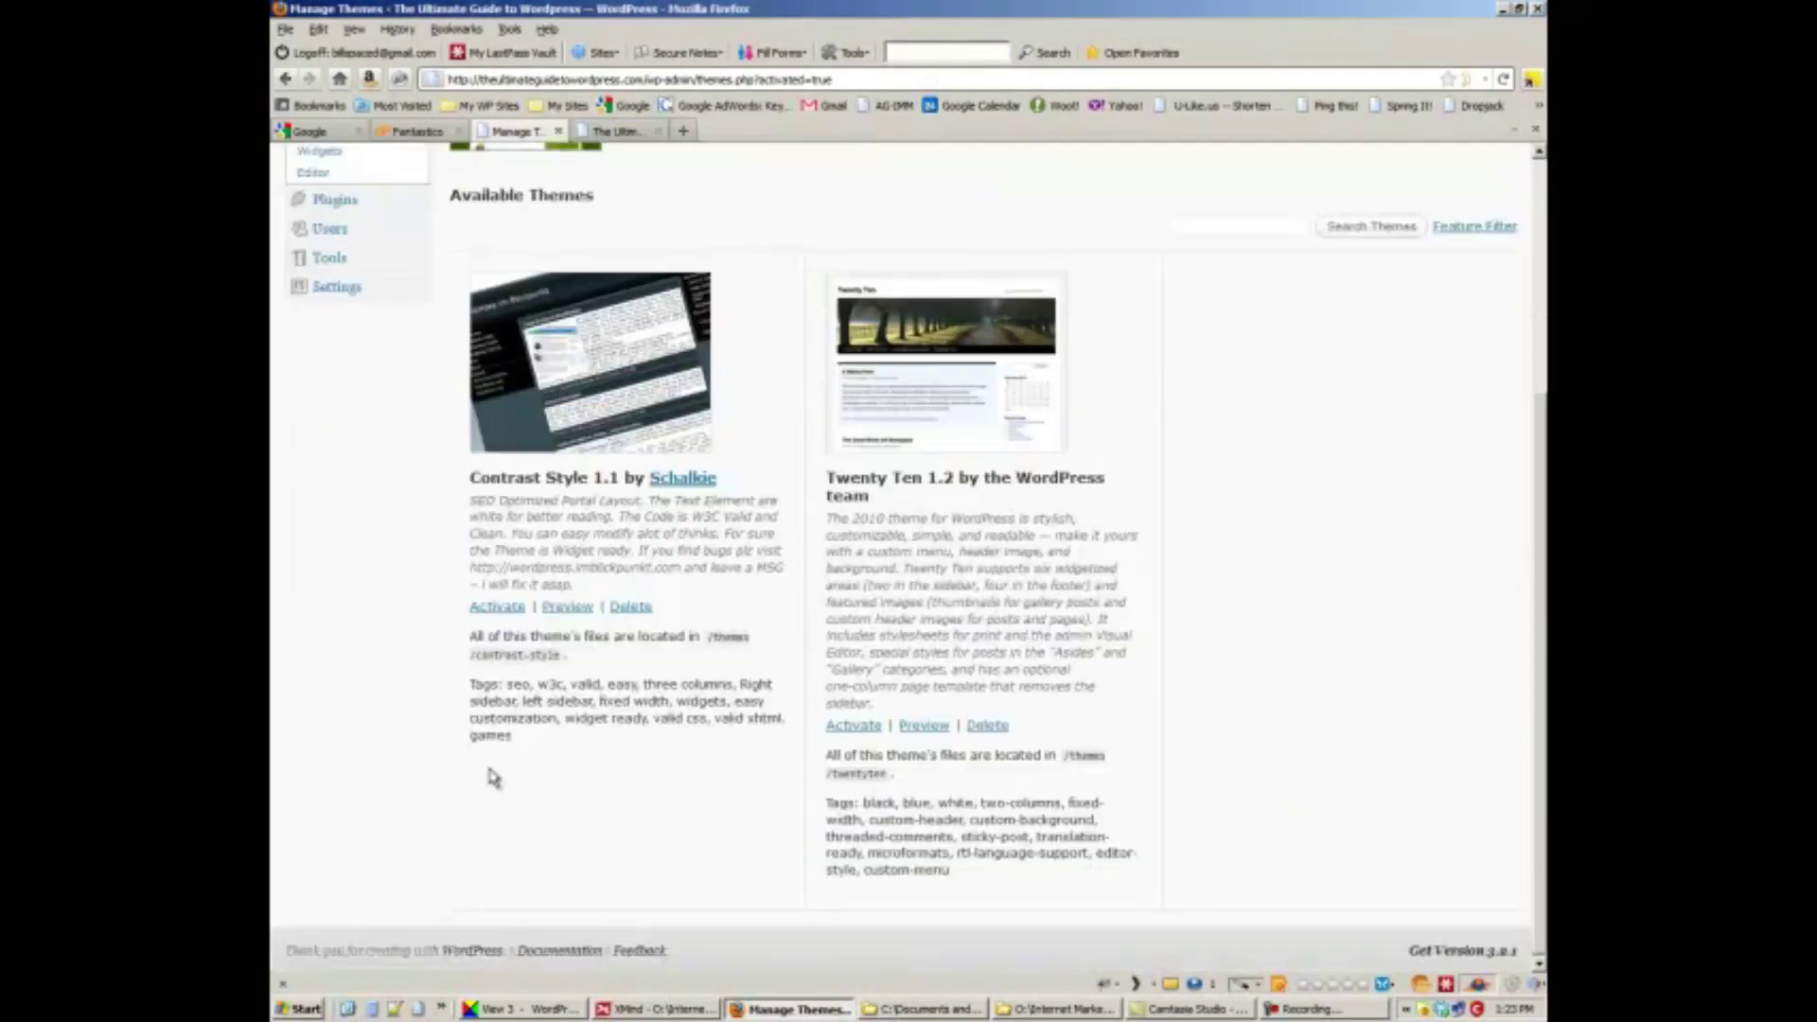
left_click(855, 730)
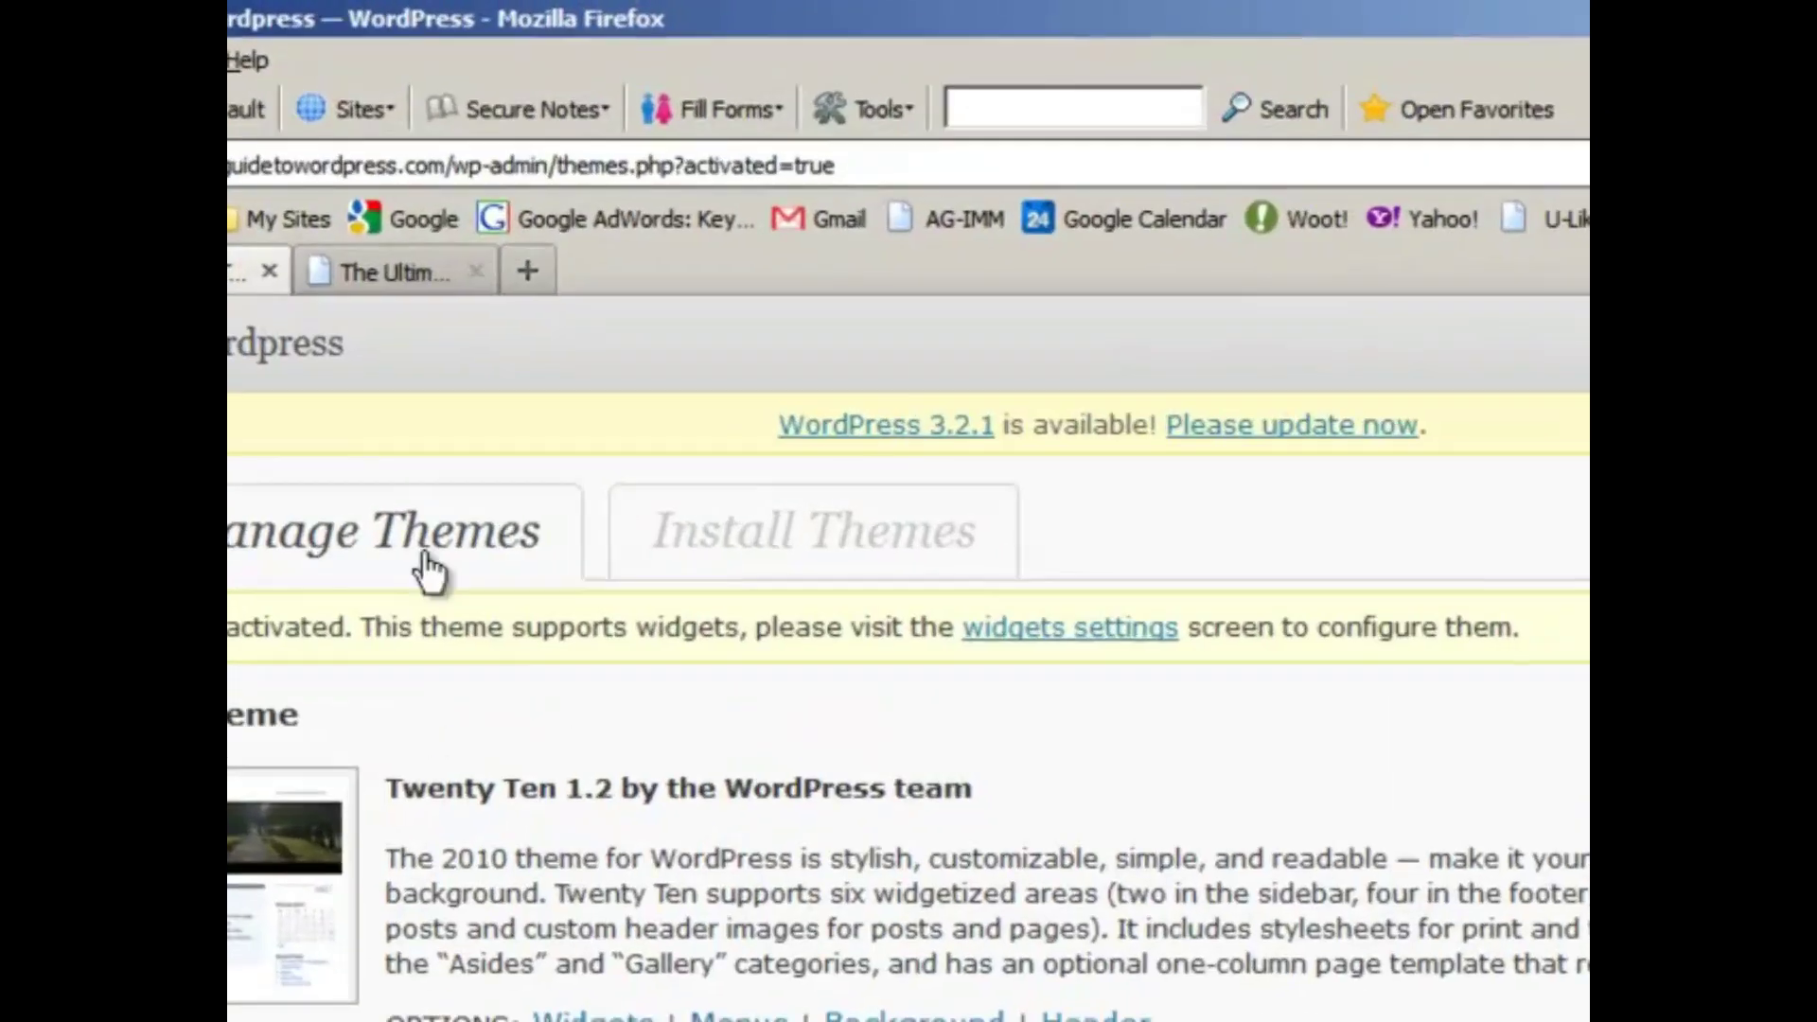
left_click(366, 271)
right_click(366, 268)
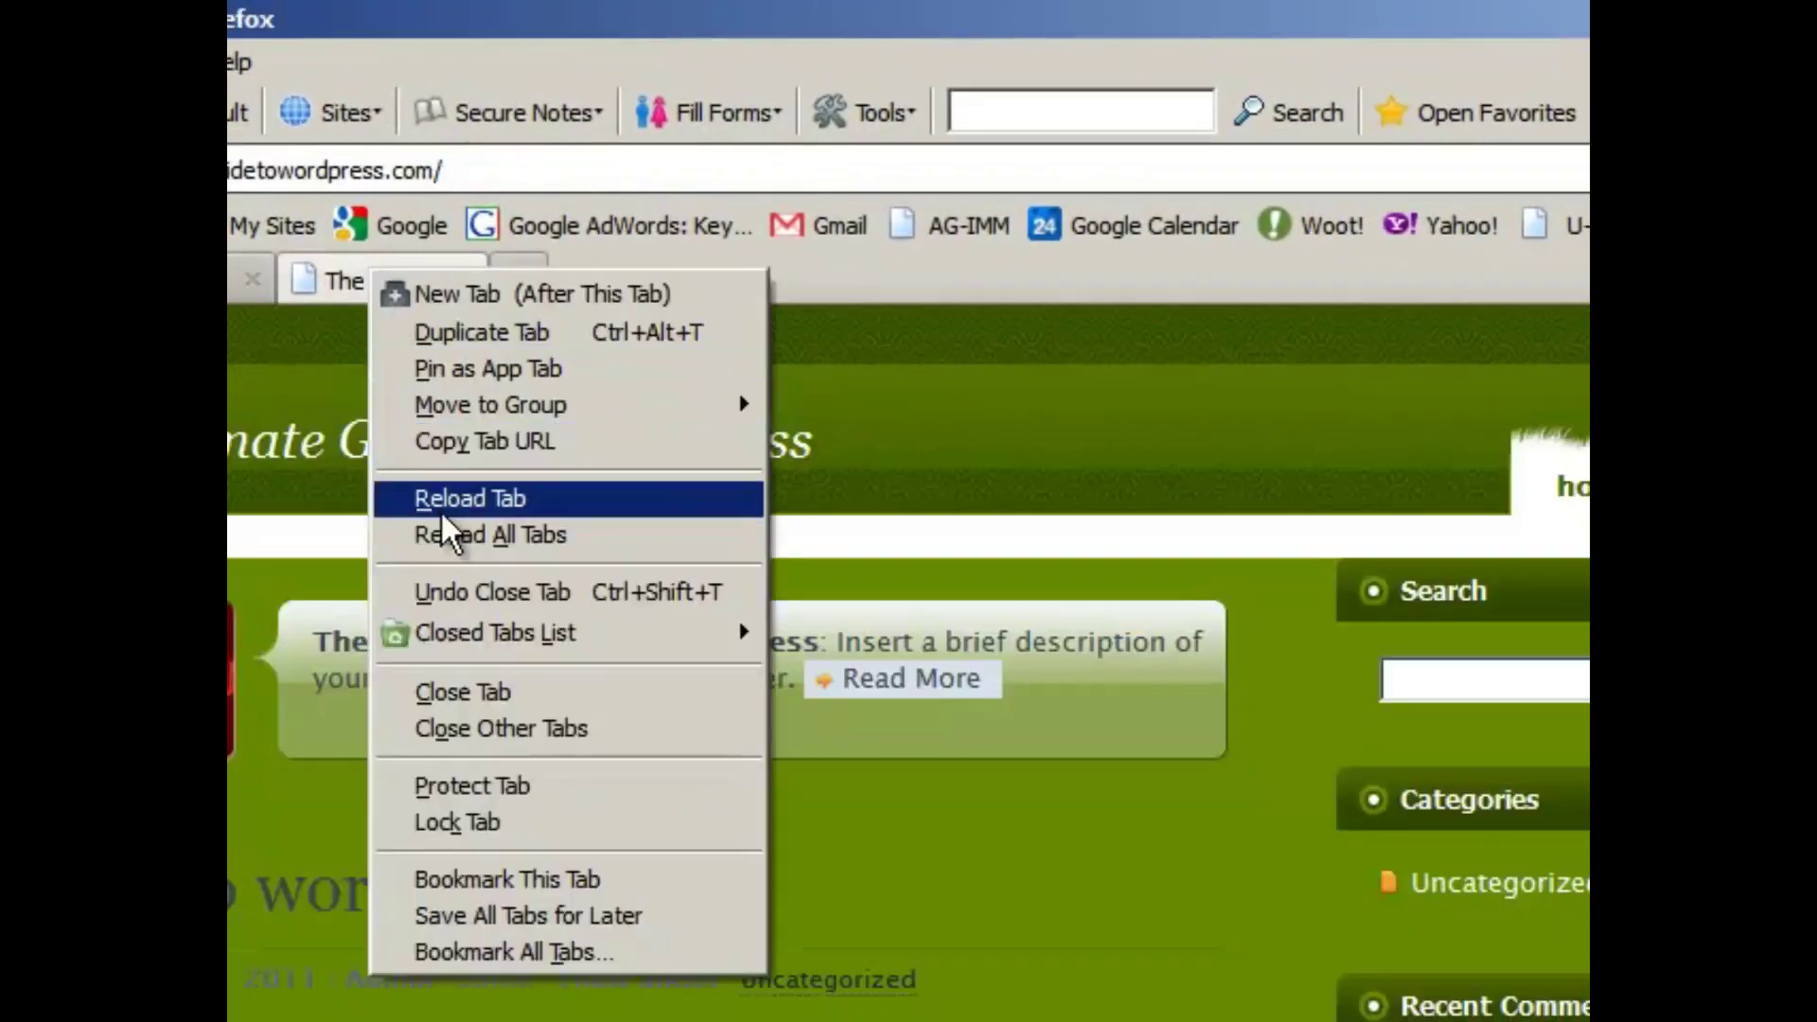
left_click(440, 519)
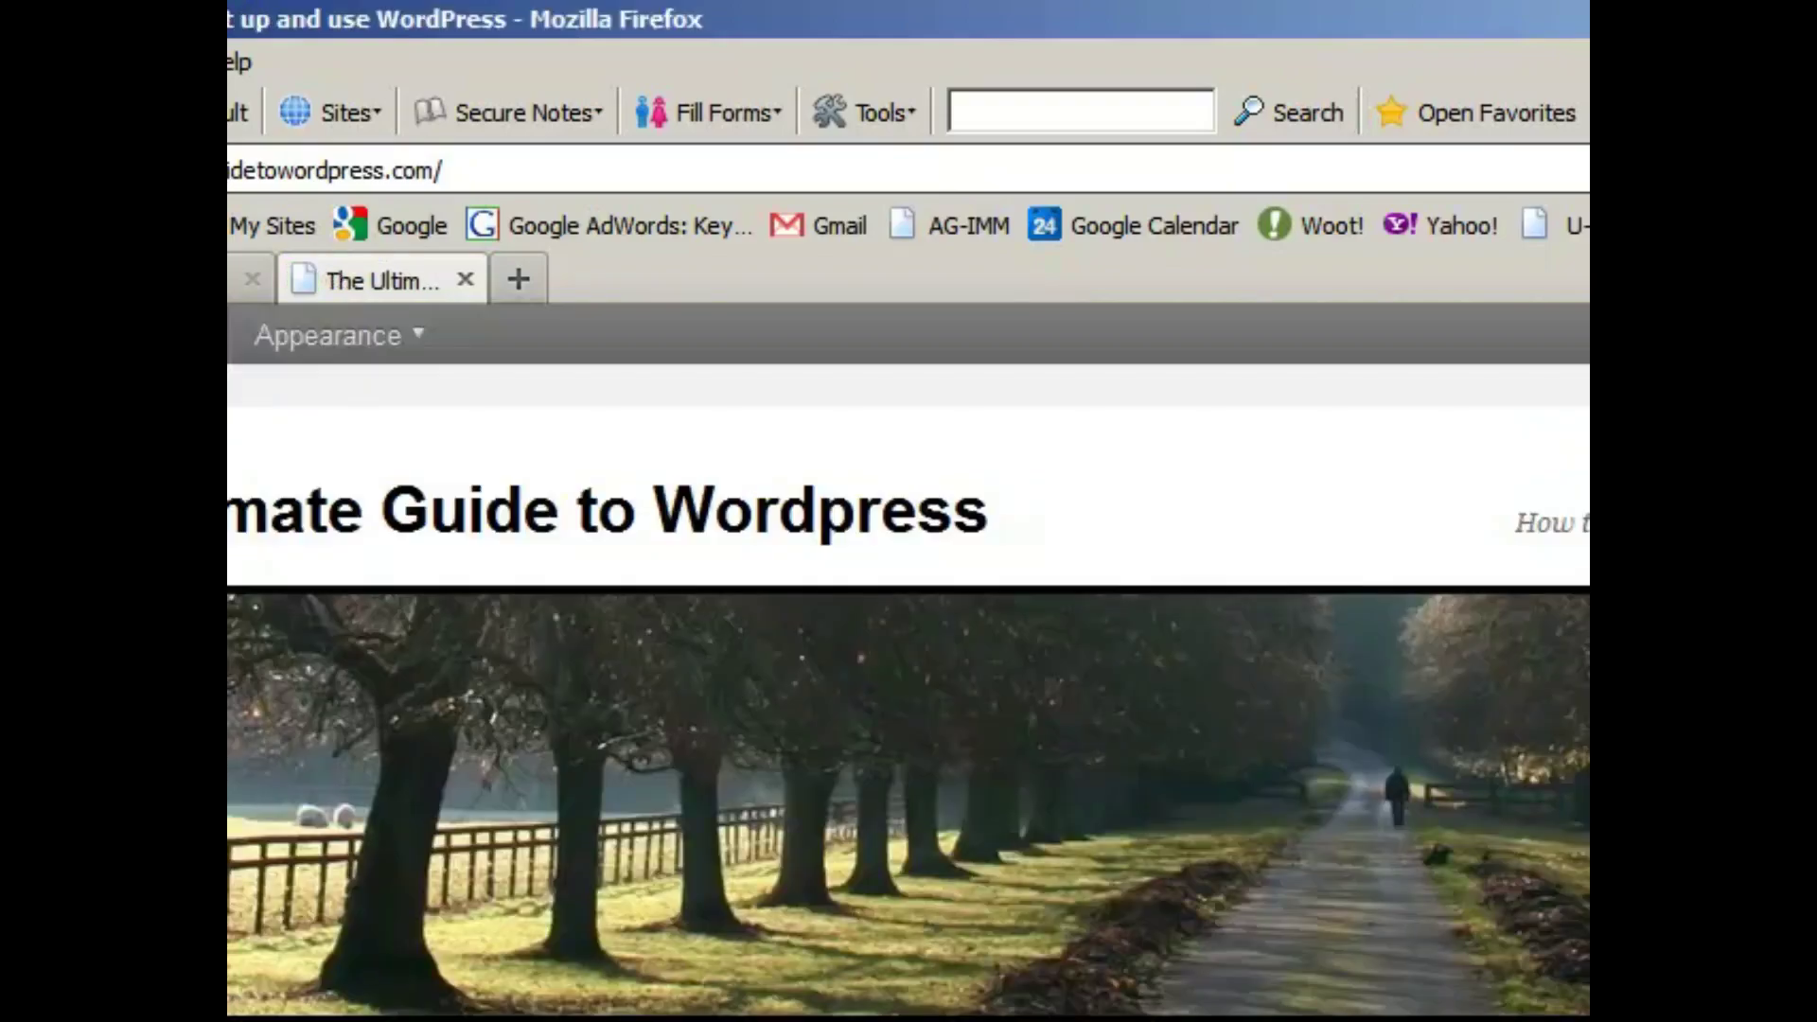
Leave the browser, launch the FileZilla client and connect to the saved web hosting server
left_click(229, 280)
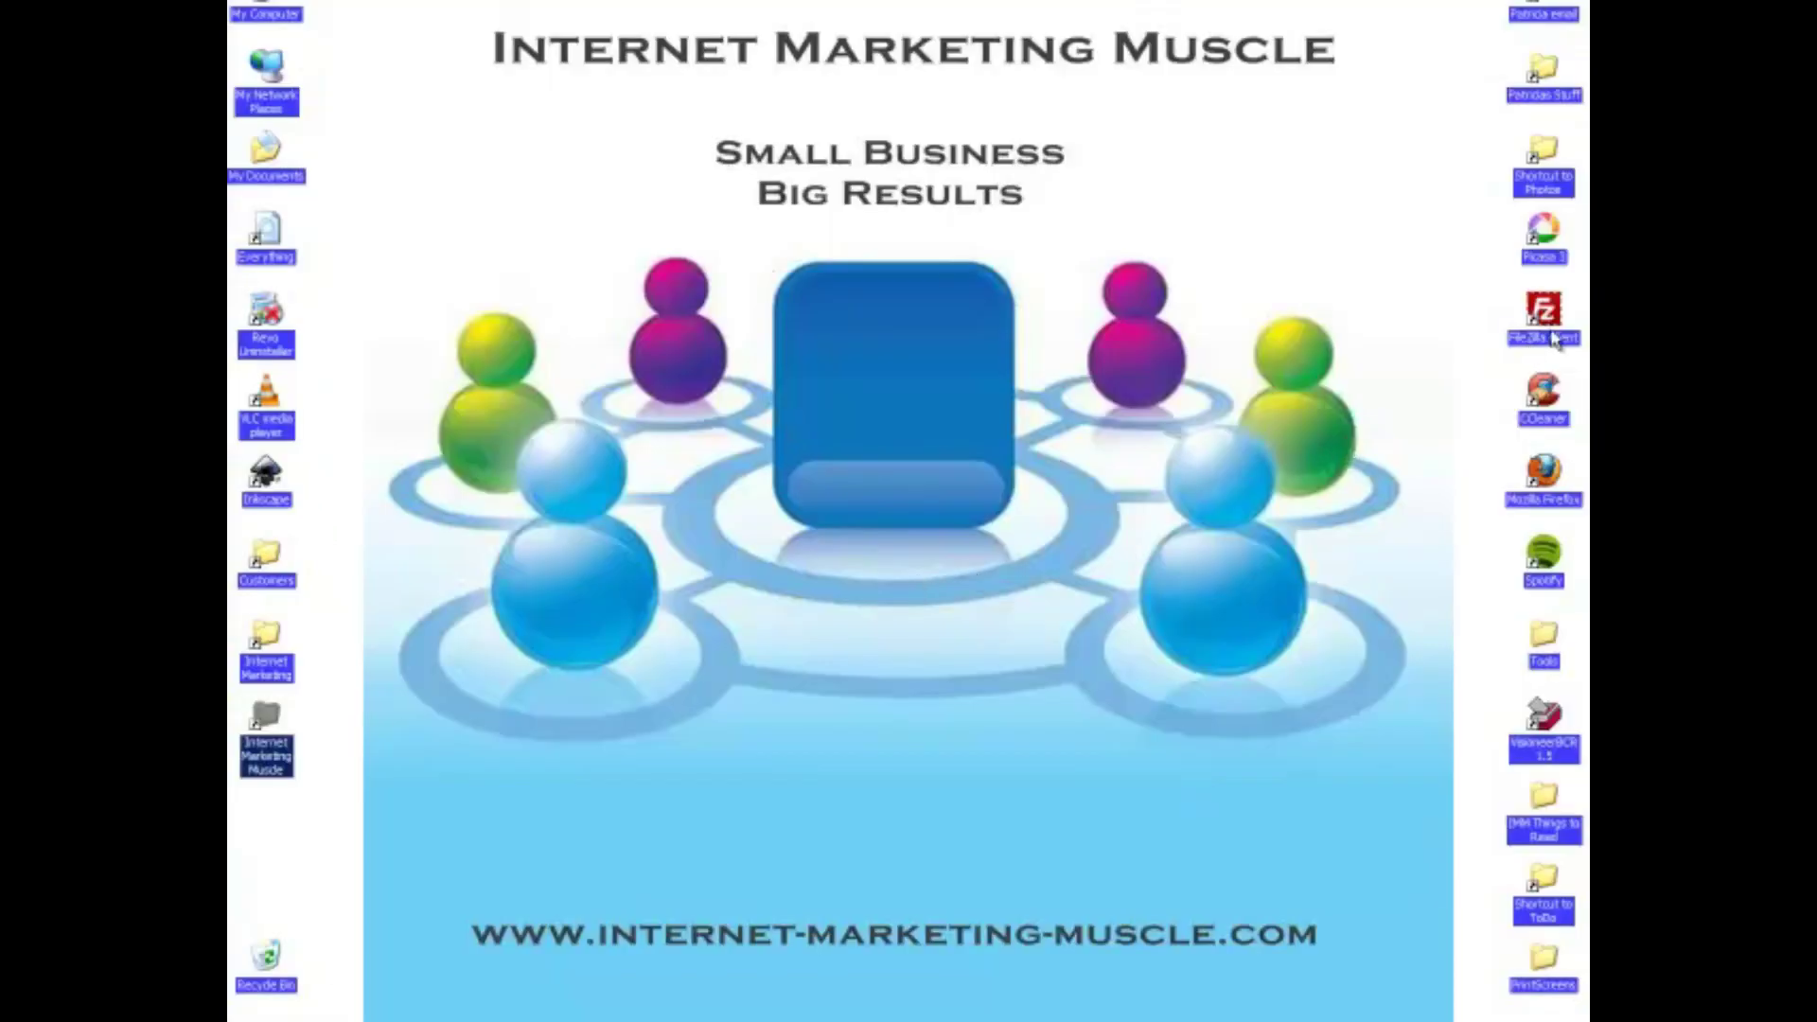
left_click(1544, 322)
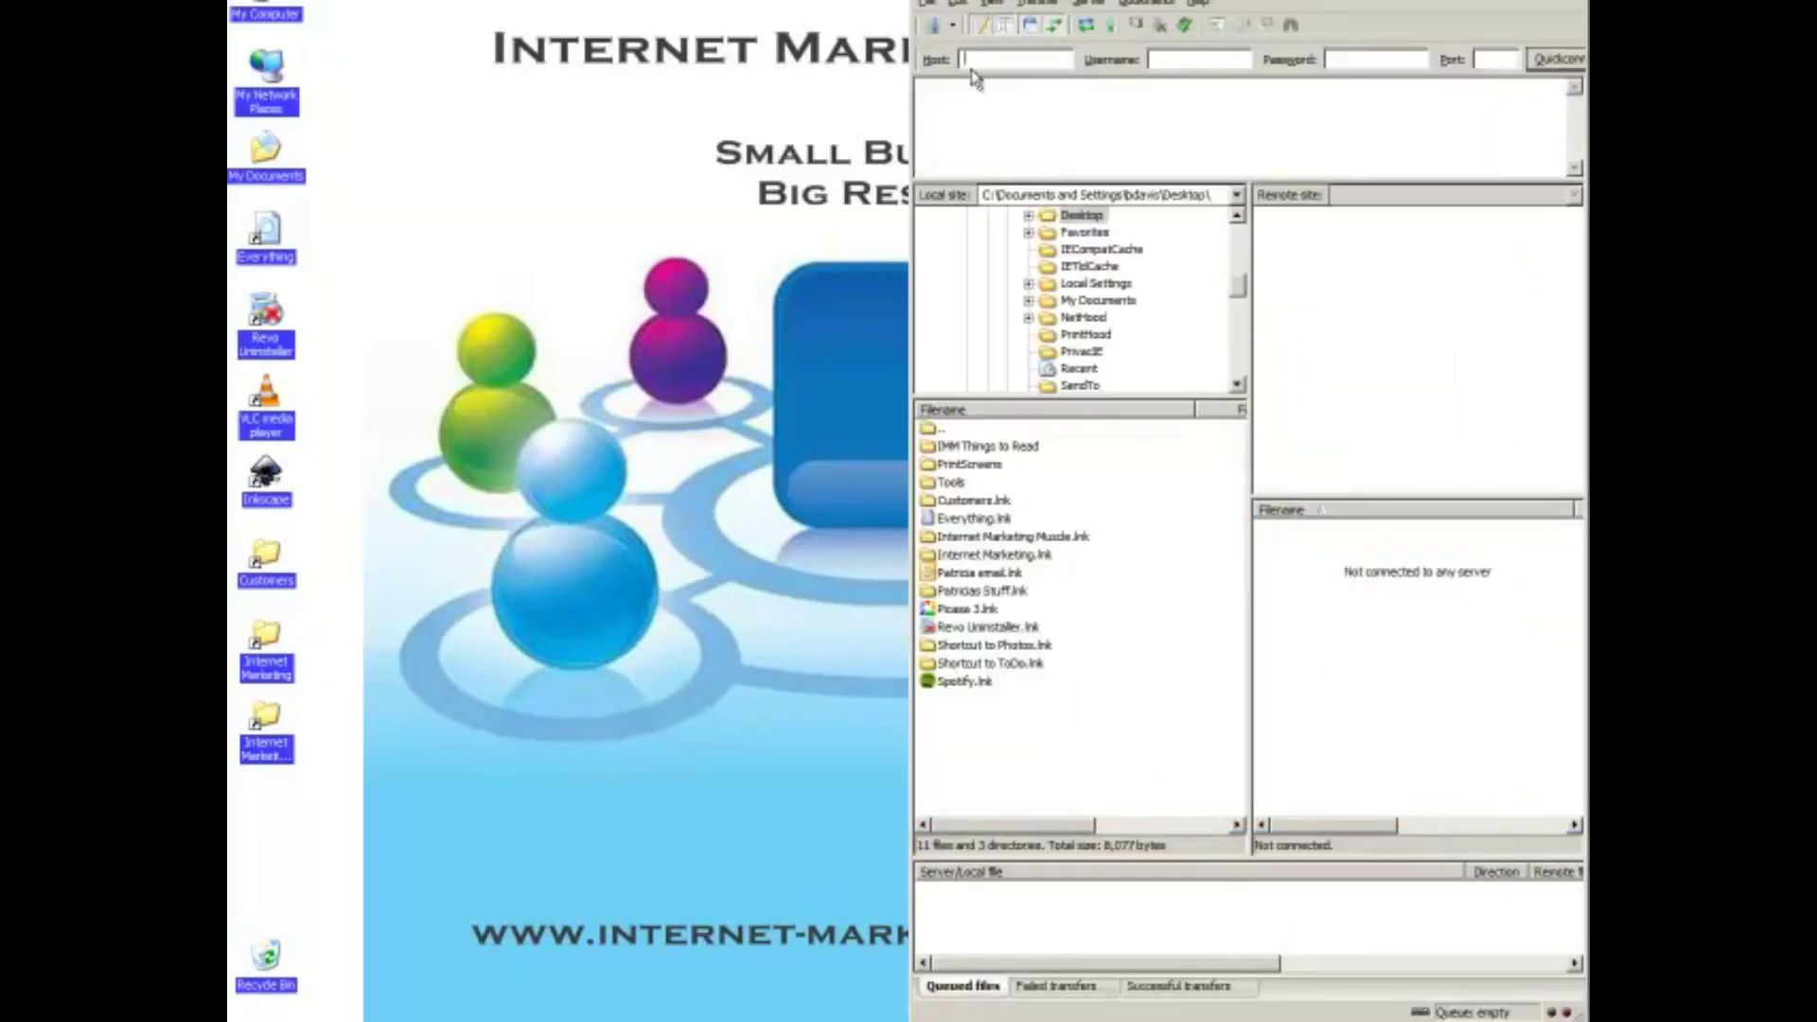
left_click(951, 25)
left_click(964, 105)
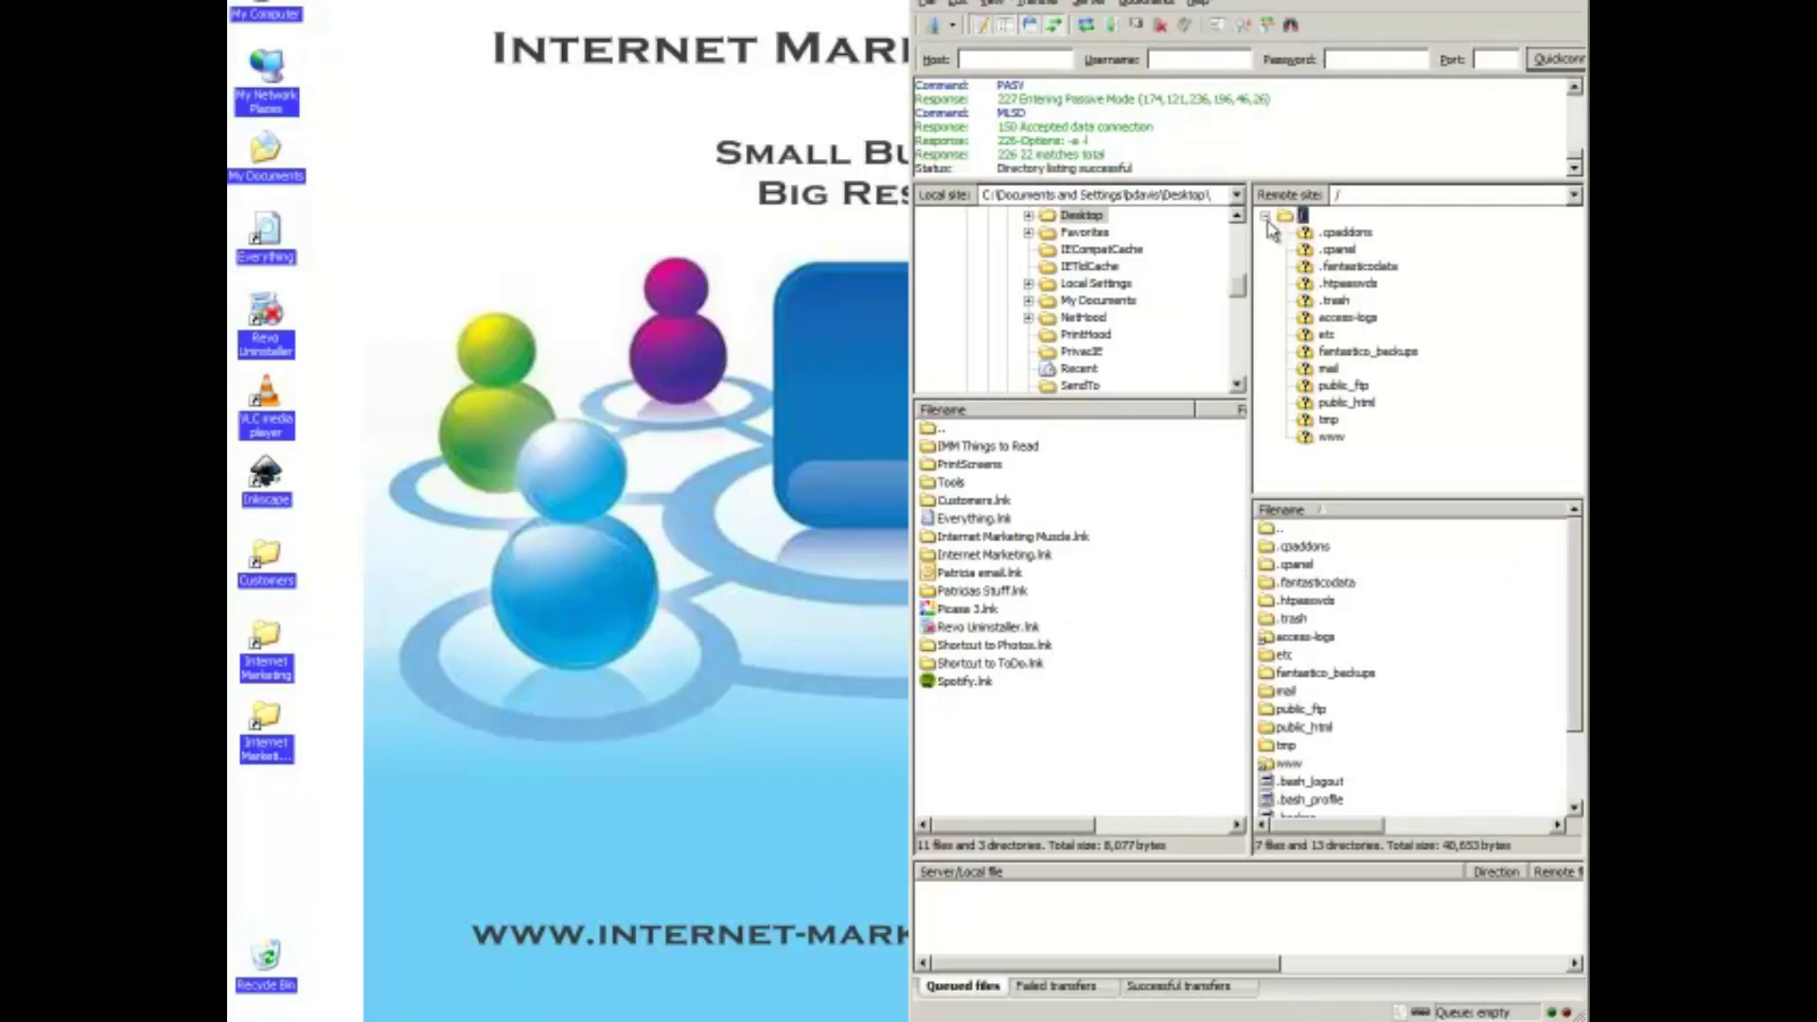
On the remote server, open public_html/theultimateguidetowordpress.com/wp-content/themes
left_click(1339, 403)
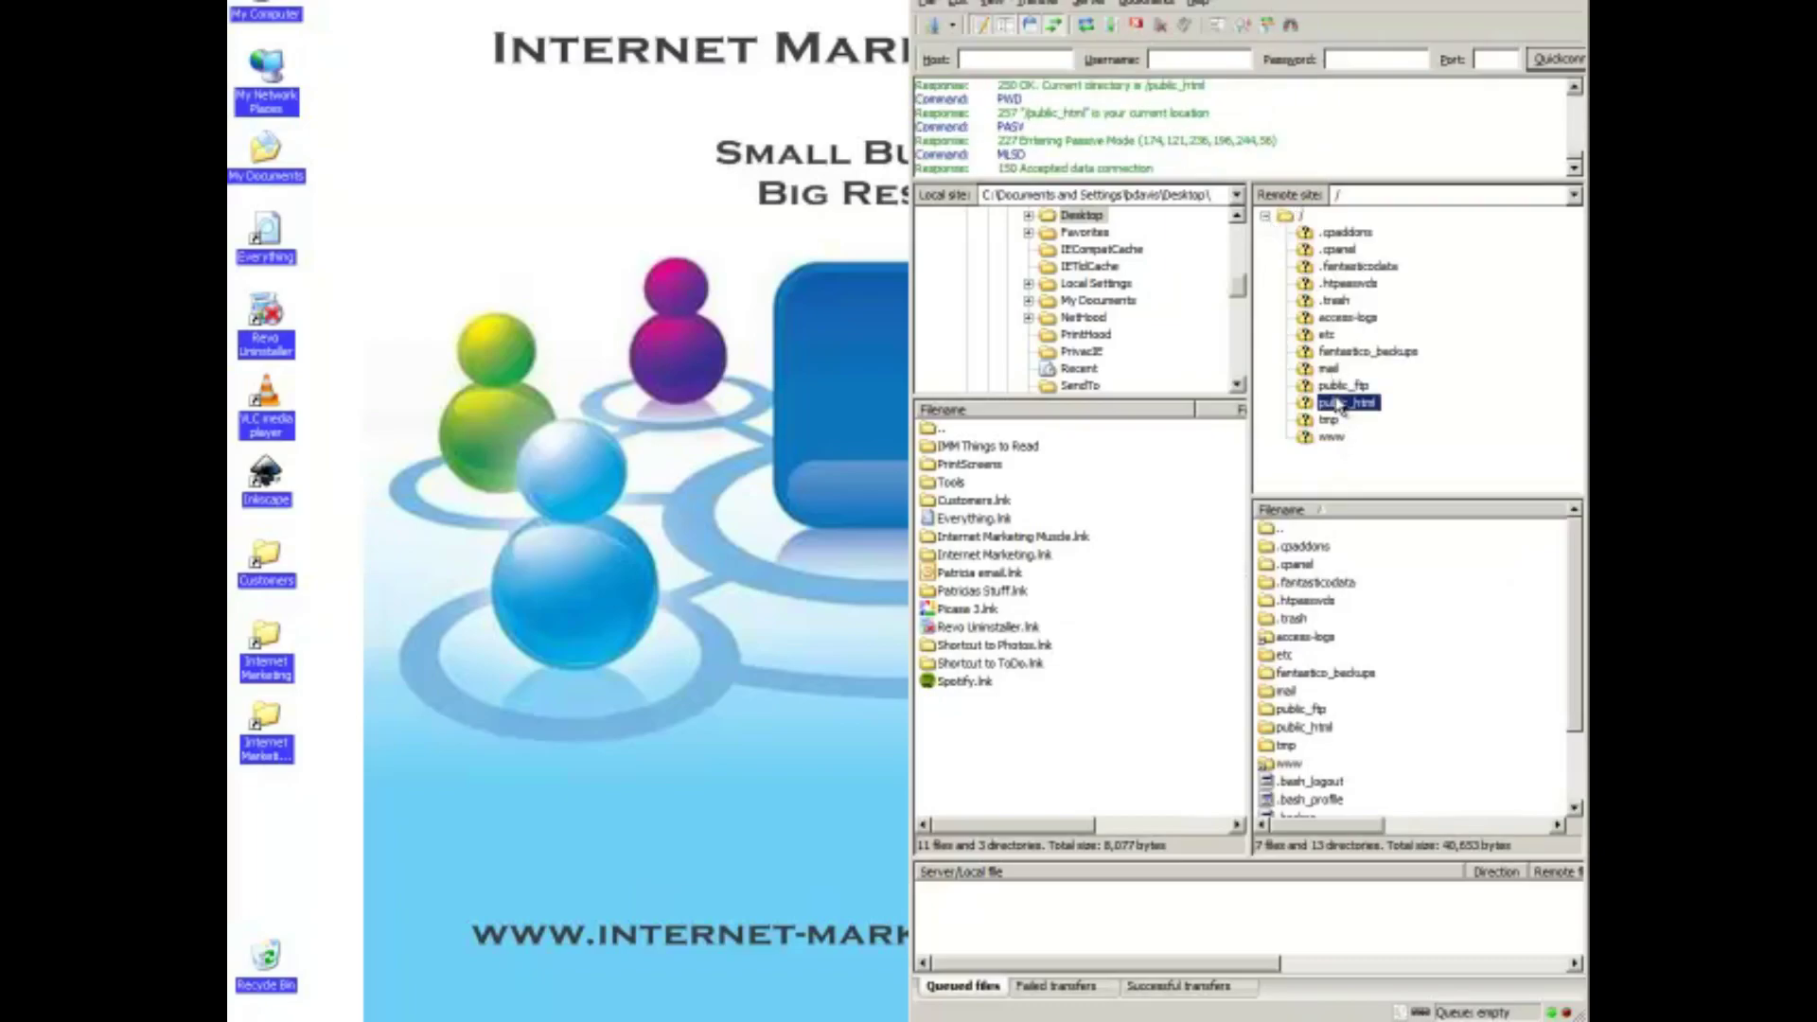
scroll(1372, 426, "down", 5)
scroll(1374, 427, "down", 10)
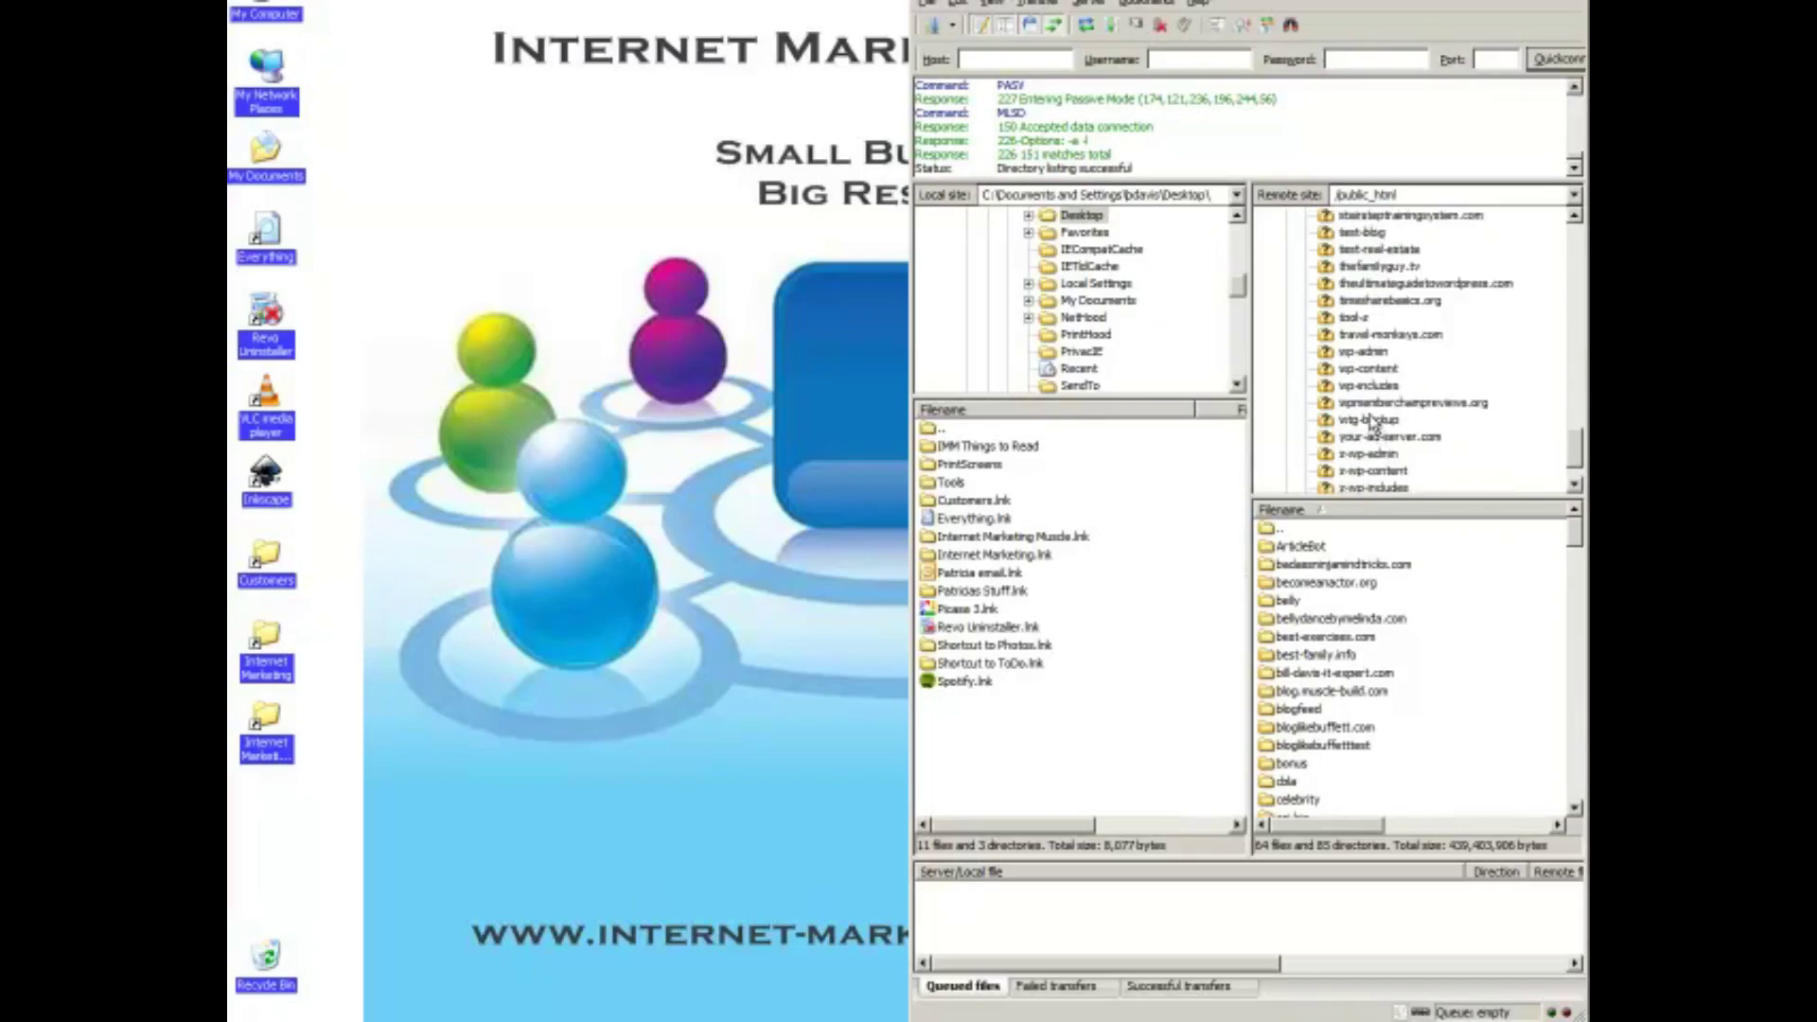
left_click(1369, 285)
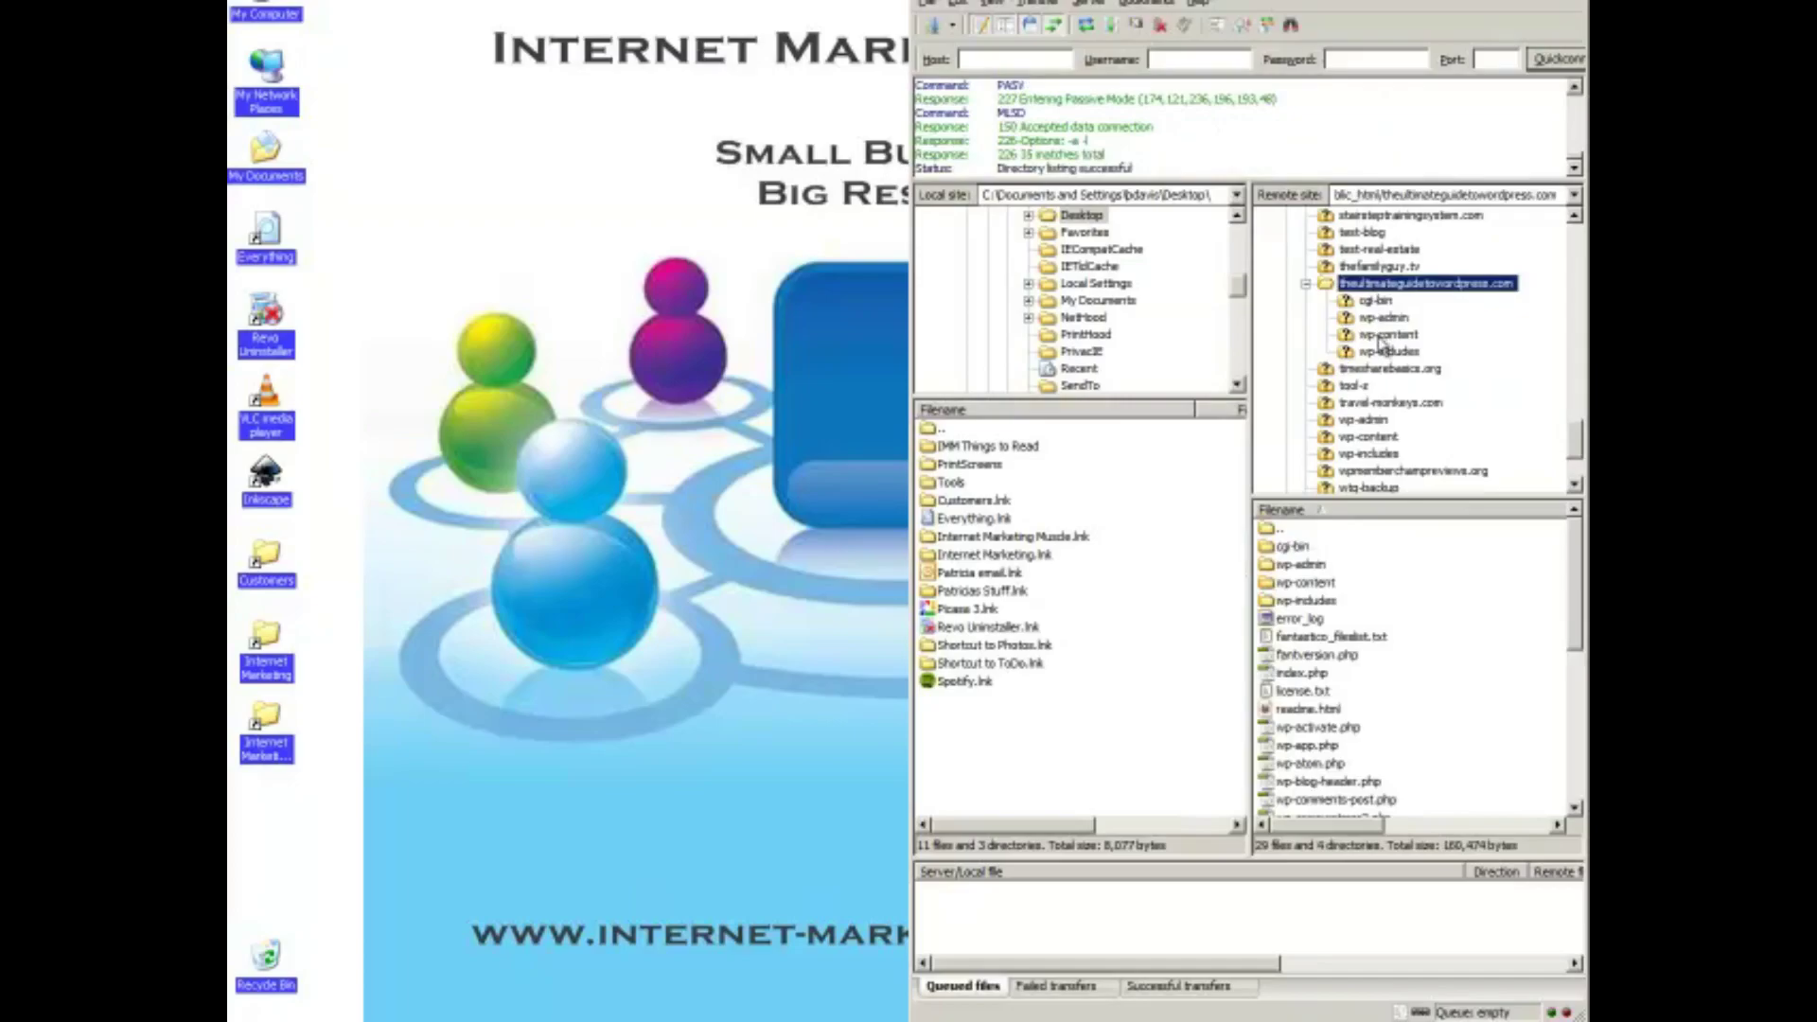
left_click(1386, 335)
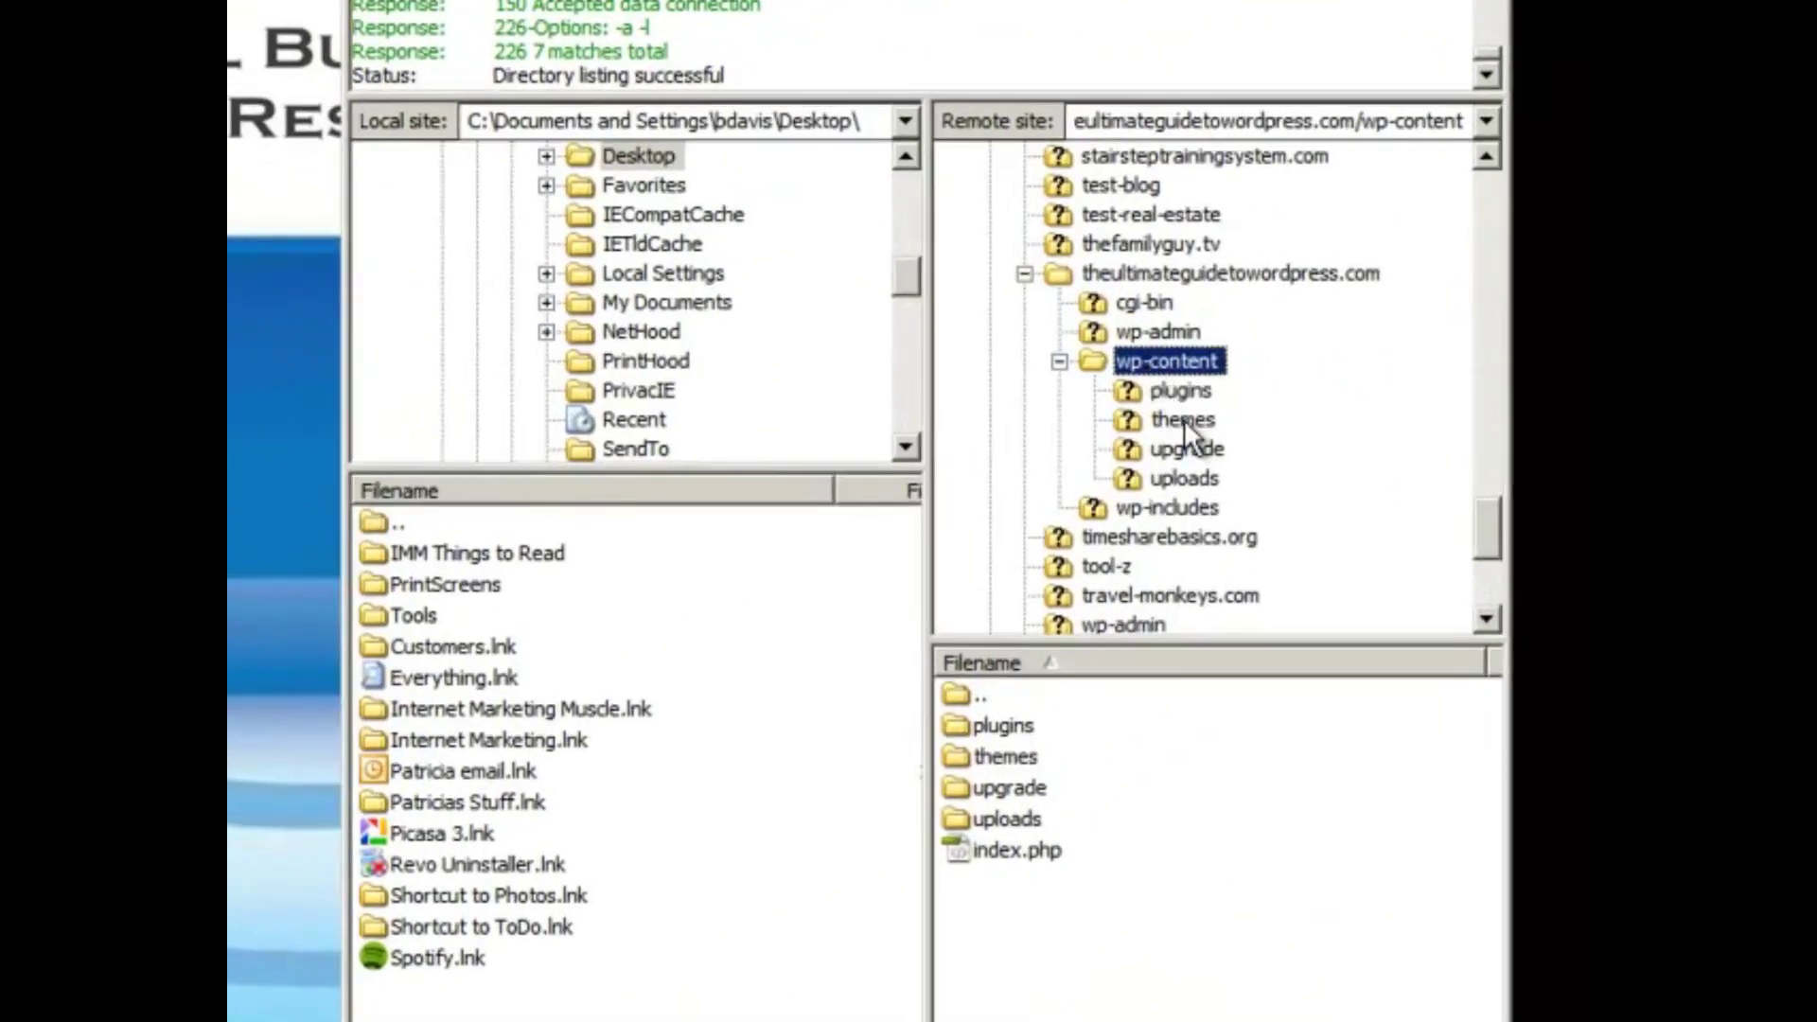
left_click(1184, 418)
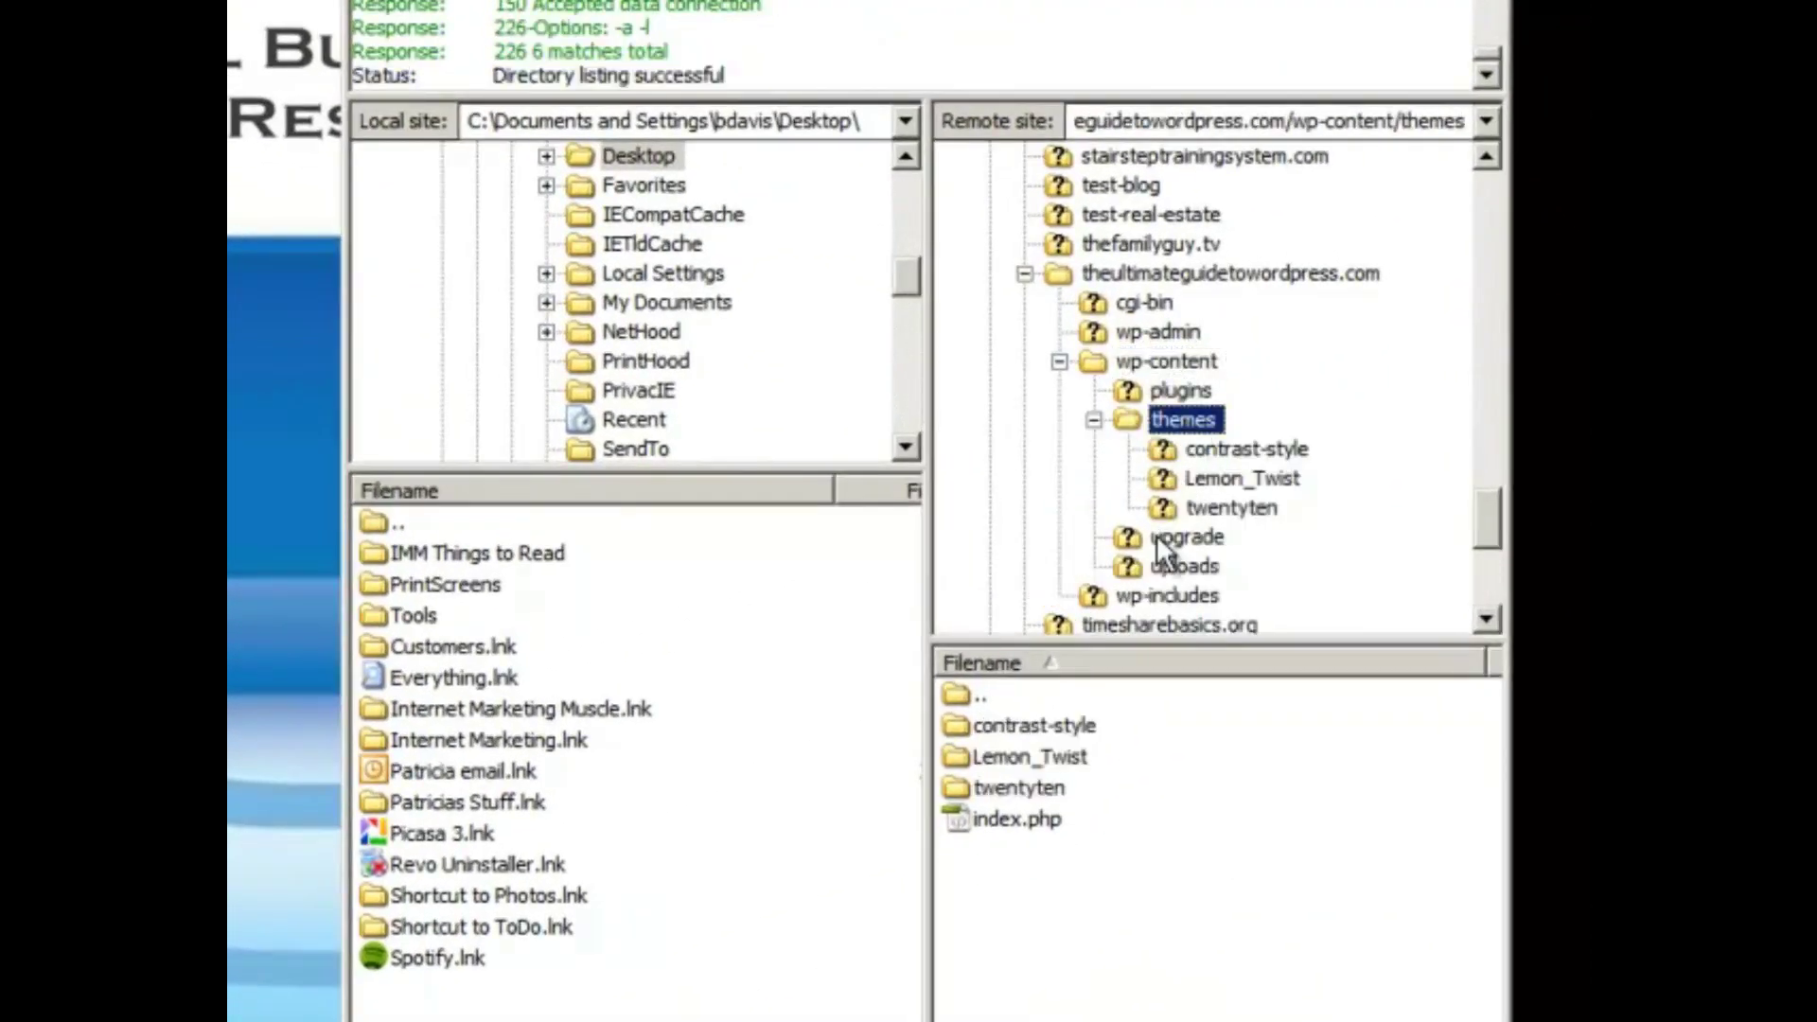
Switch to Windows Explorer and open the Tools\WordPress\Themes\Genesis folder on the My Book (O:) drive
key("alt+Tab")
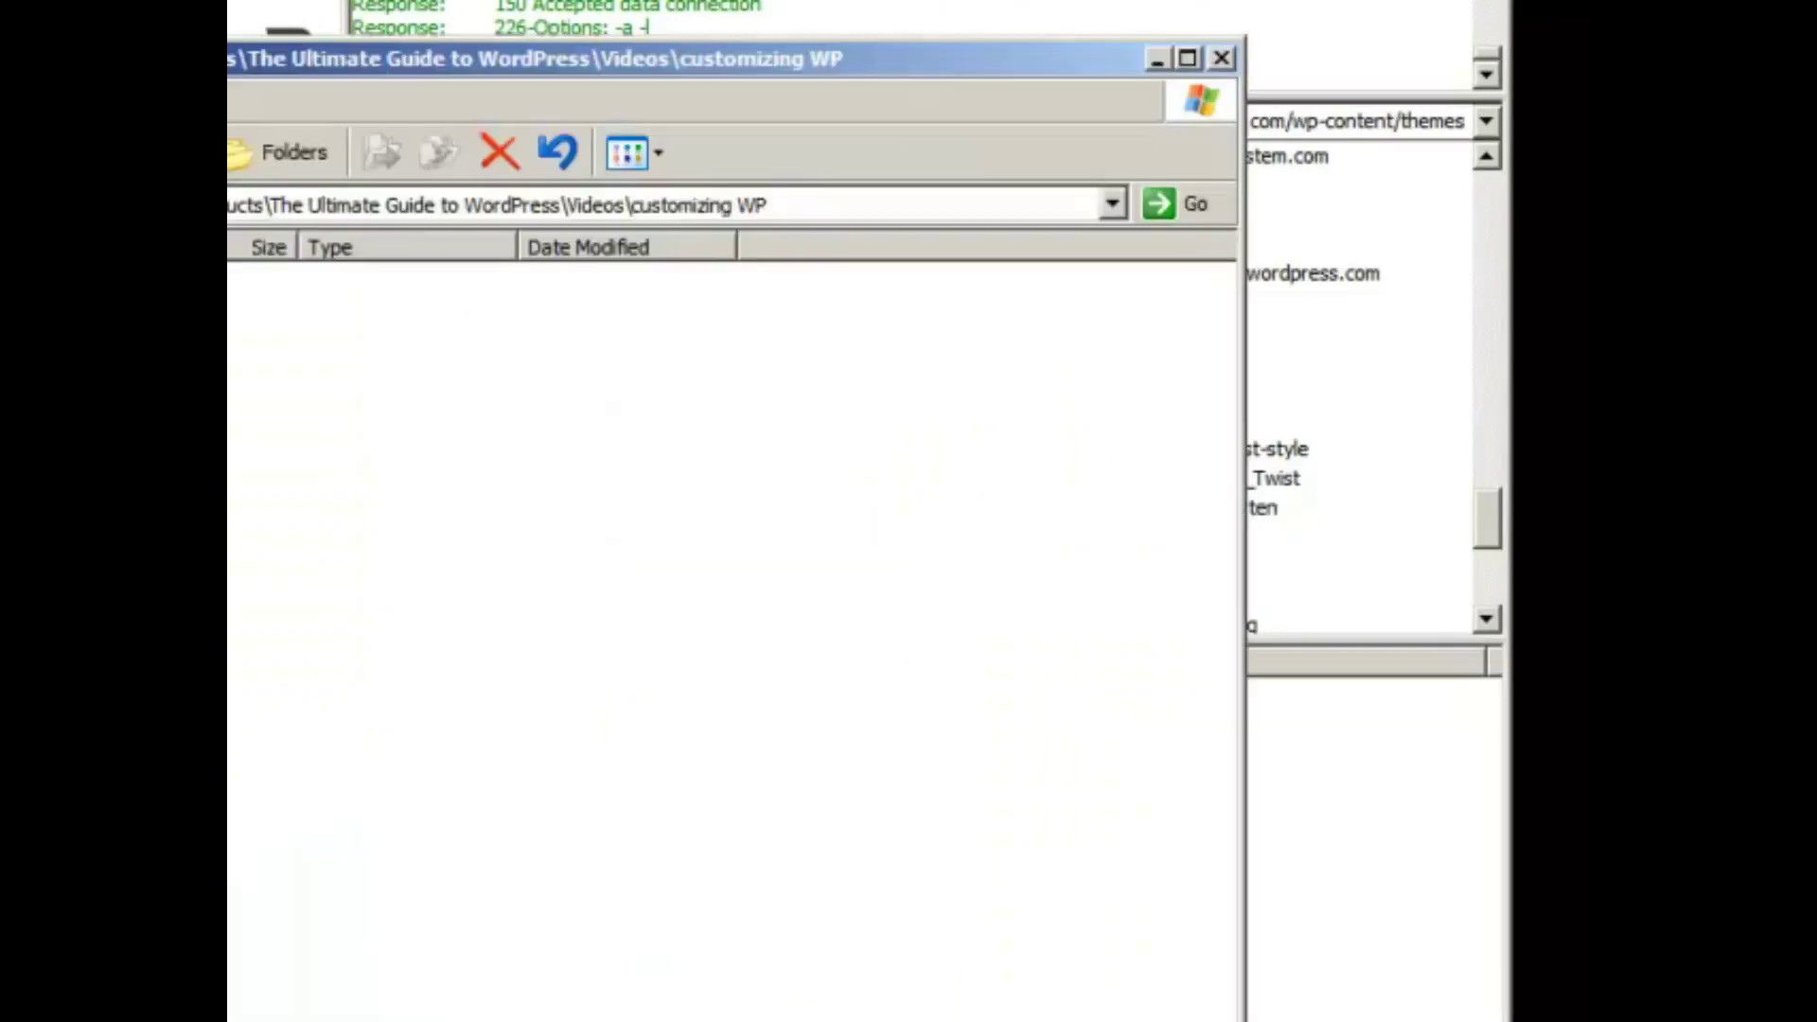
key("BackSpace")
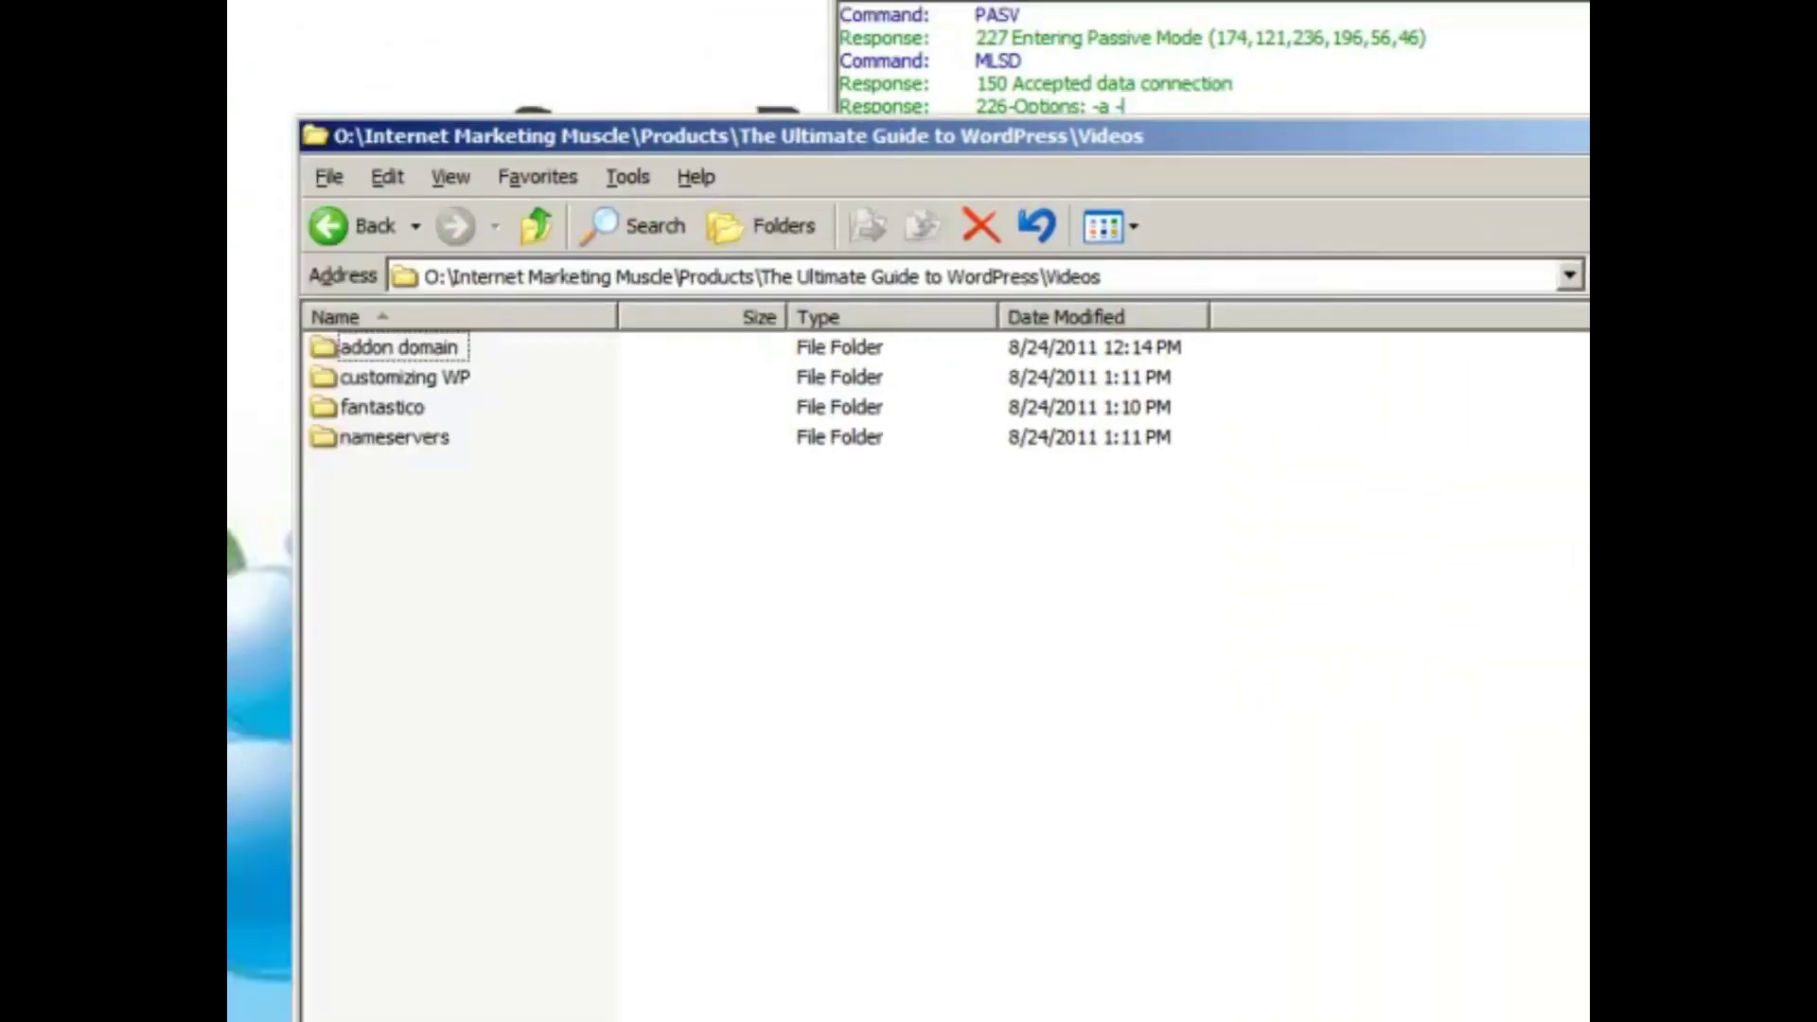
key("super+e")
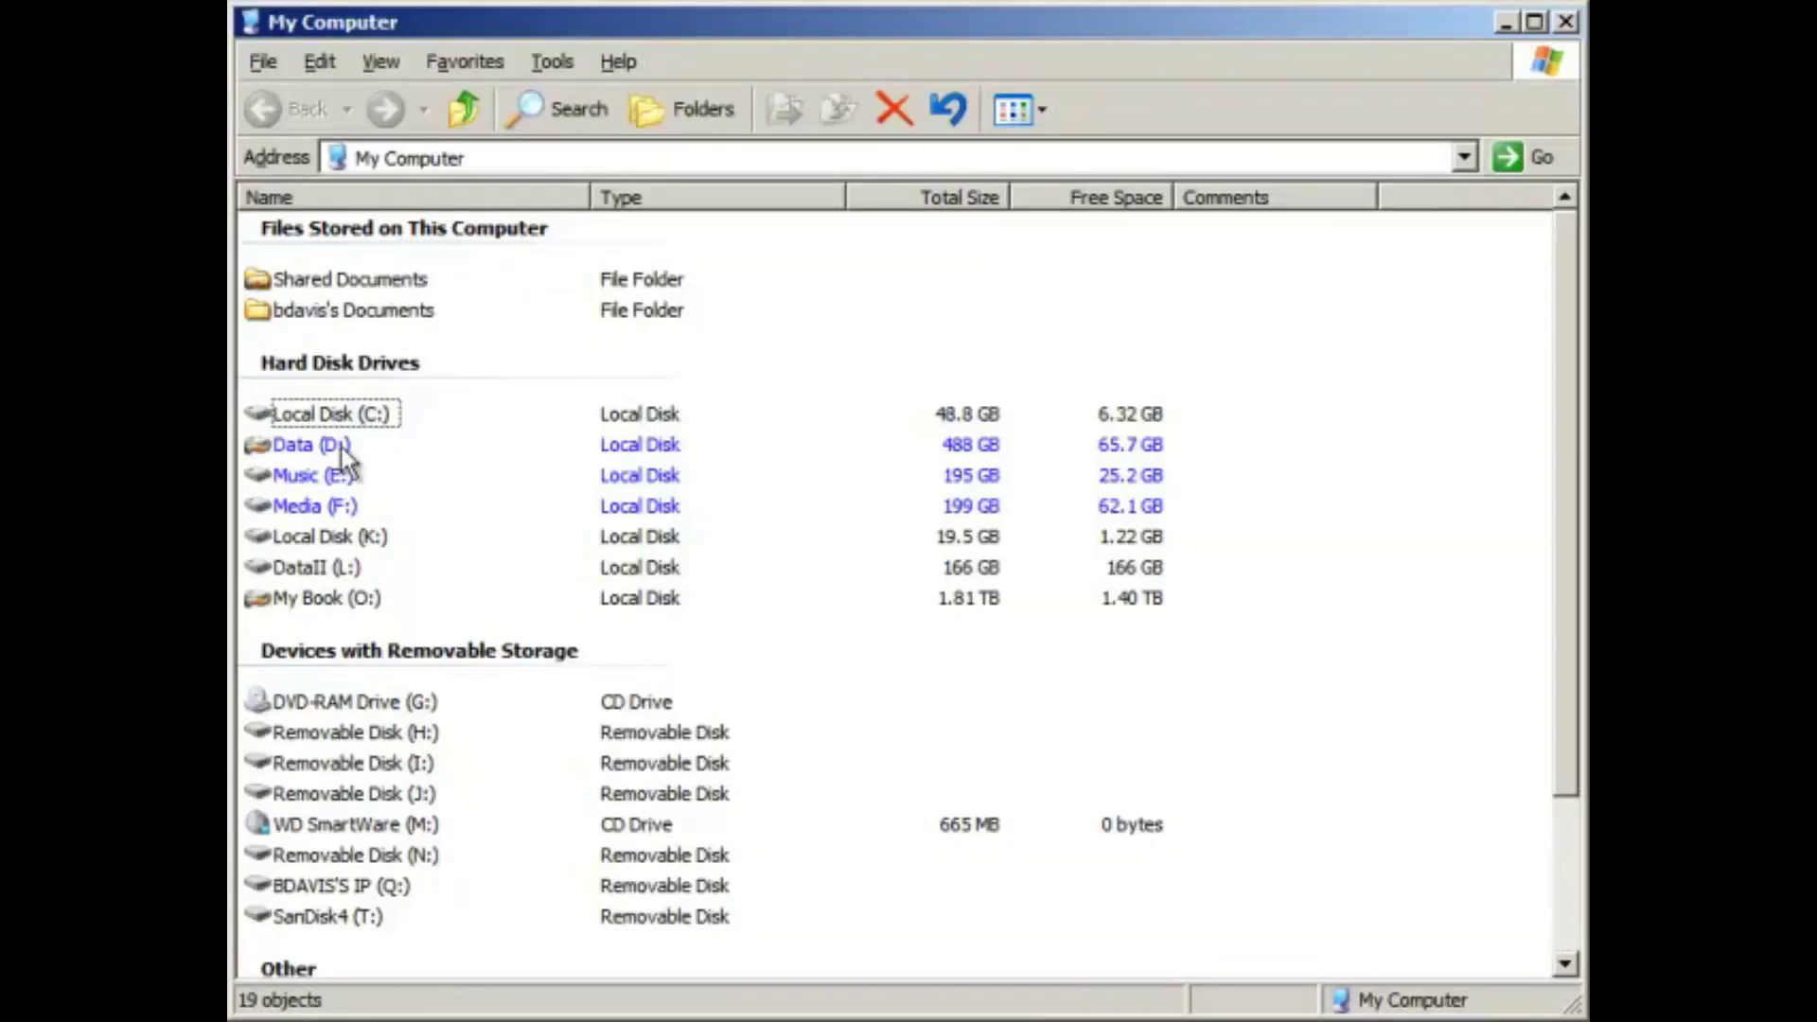
double_click(326, 597)
scroll(359, 885, "down", 7)
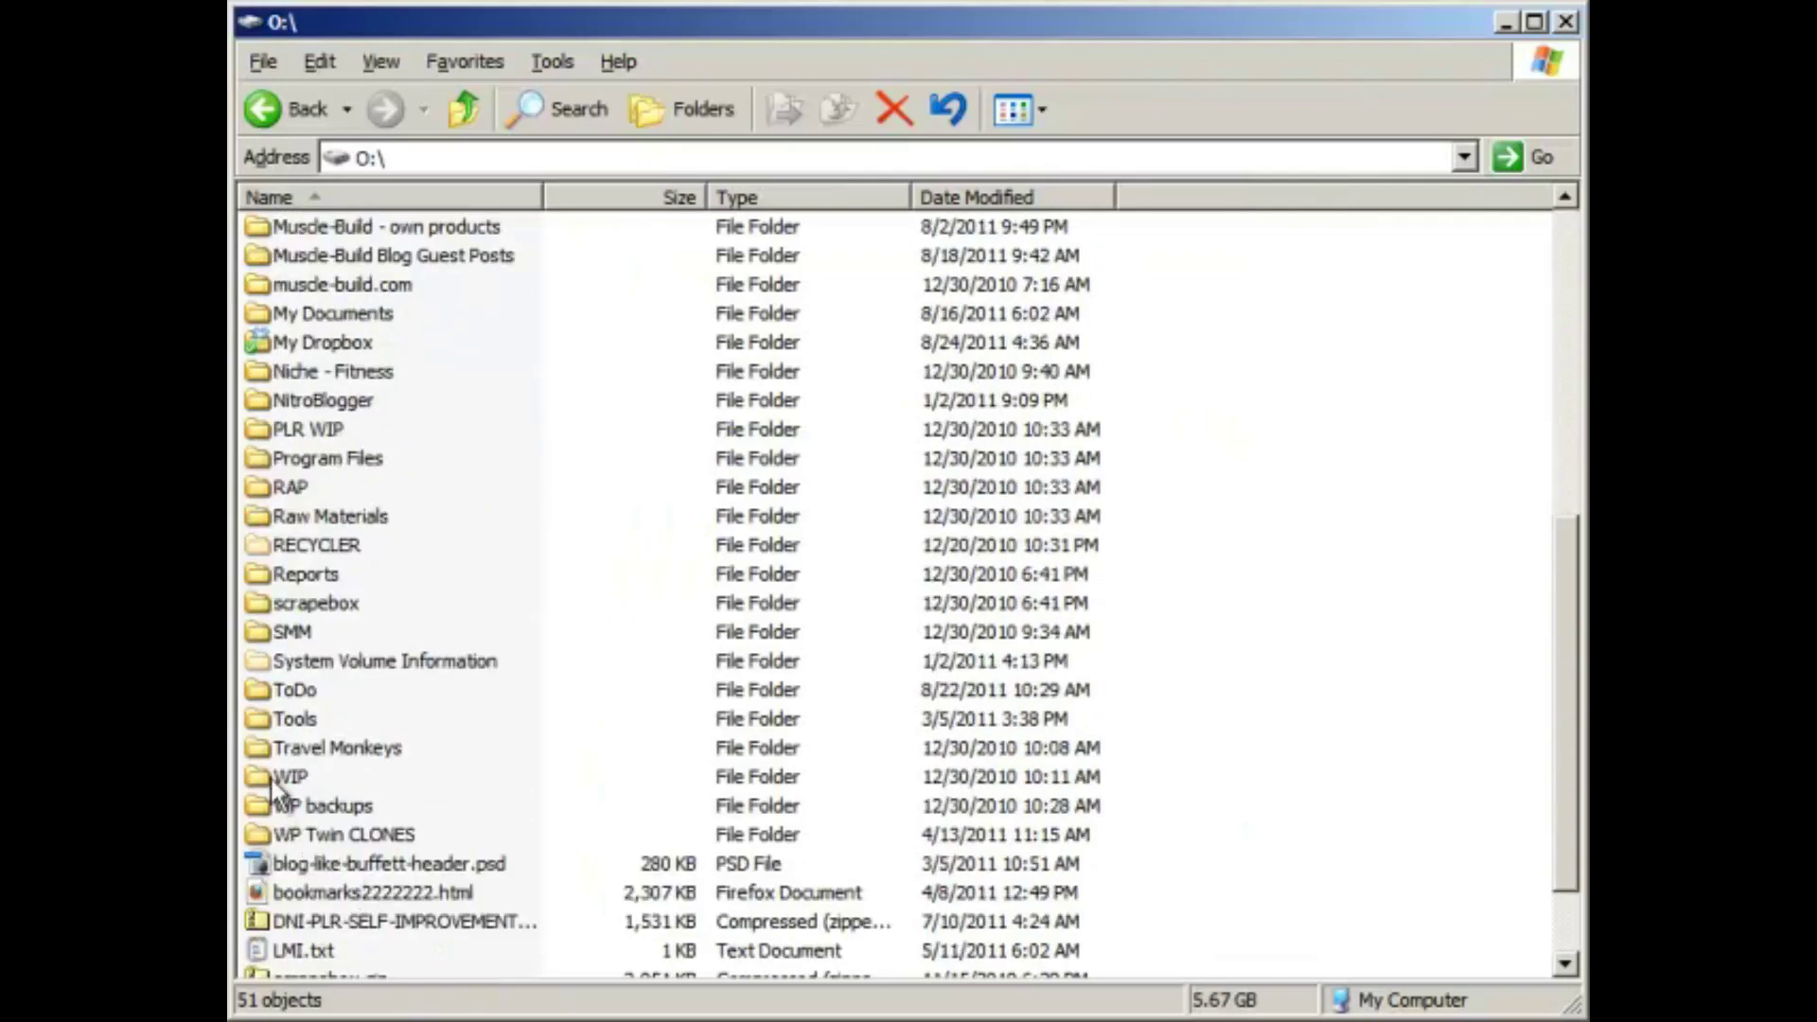
double_click(301, 721)
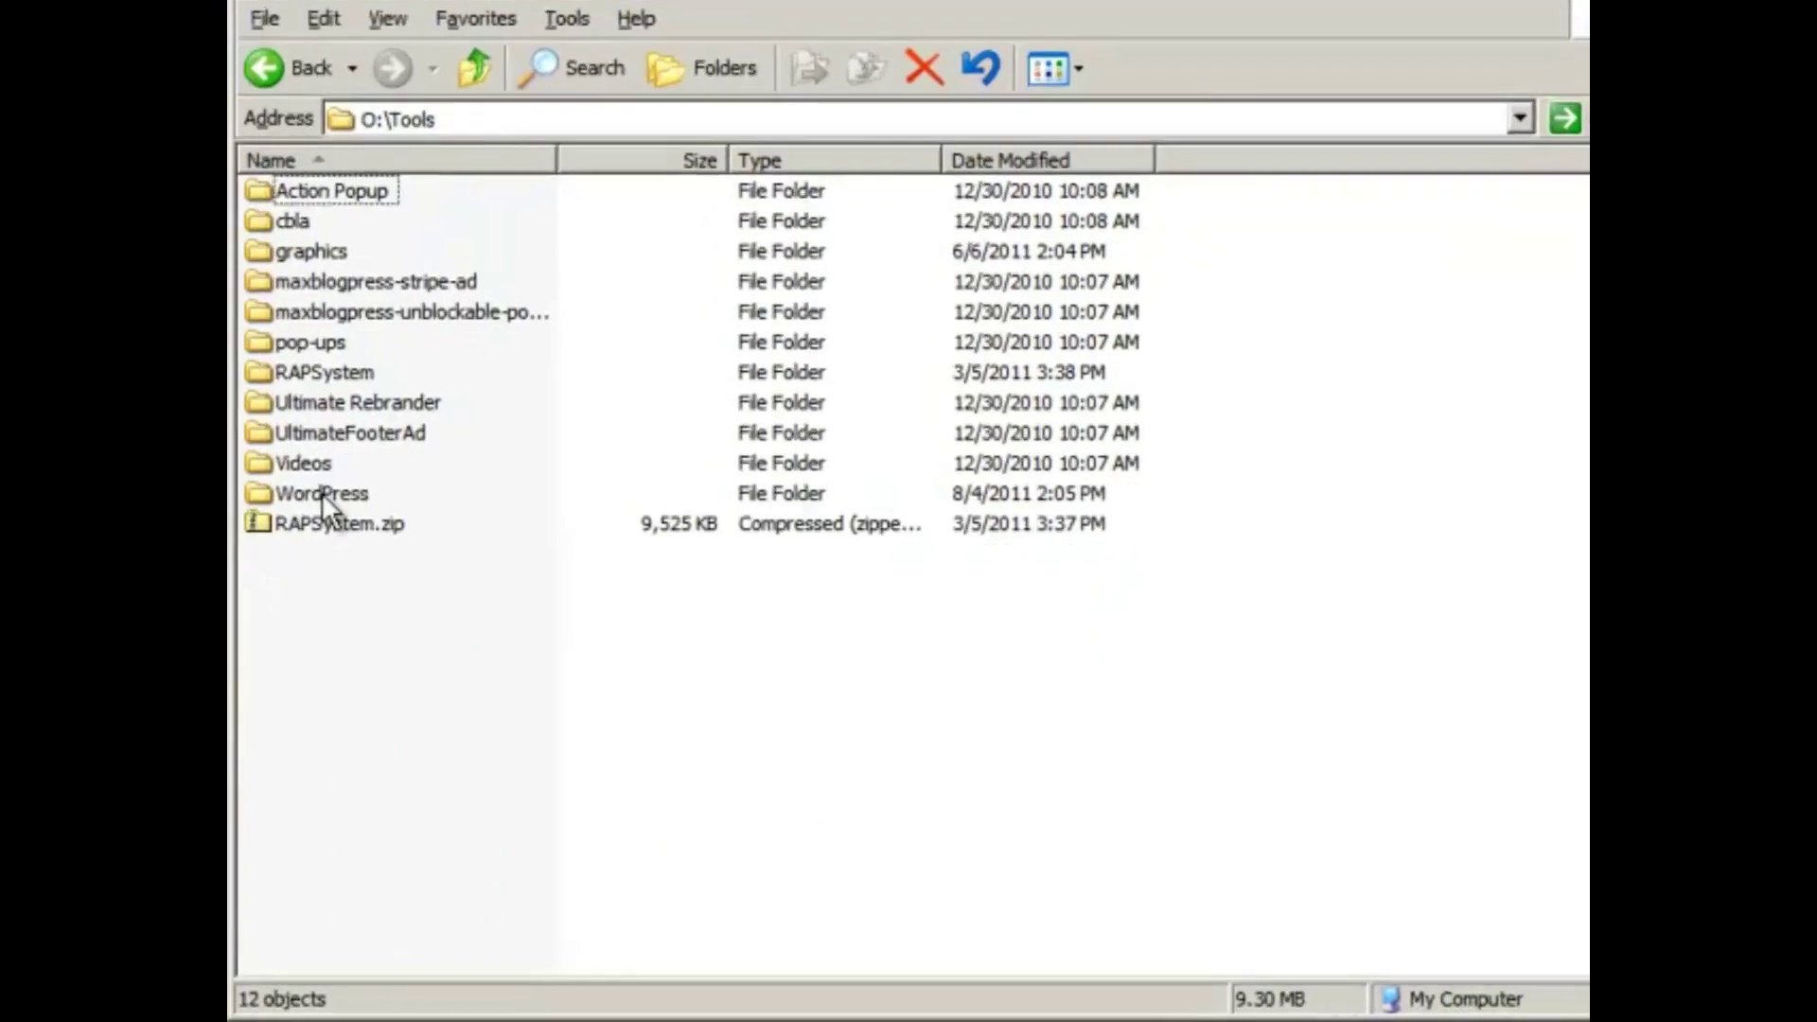
double_click(320, 516)
double_click(333, 317)
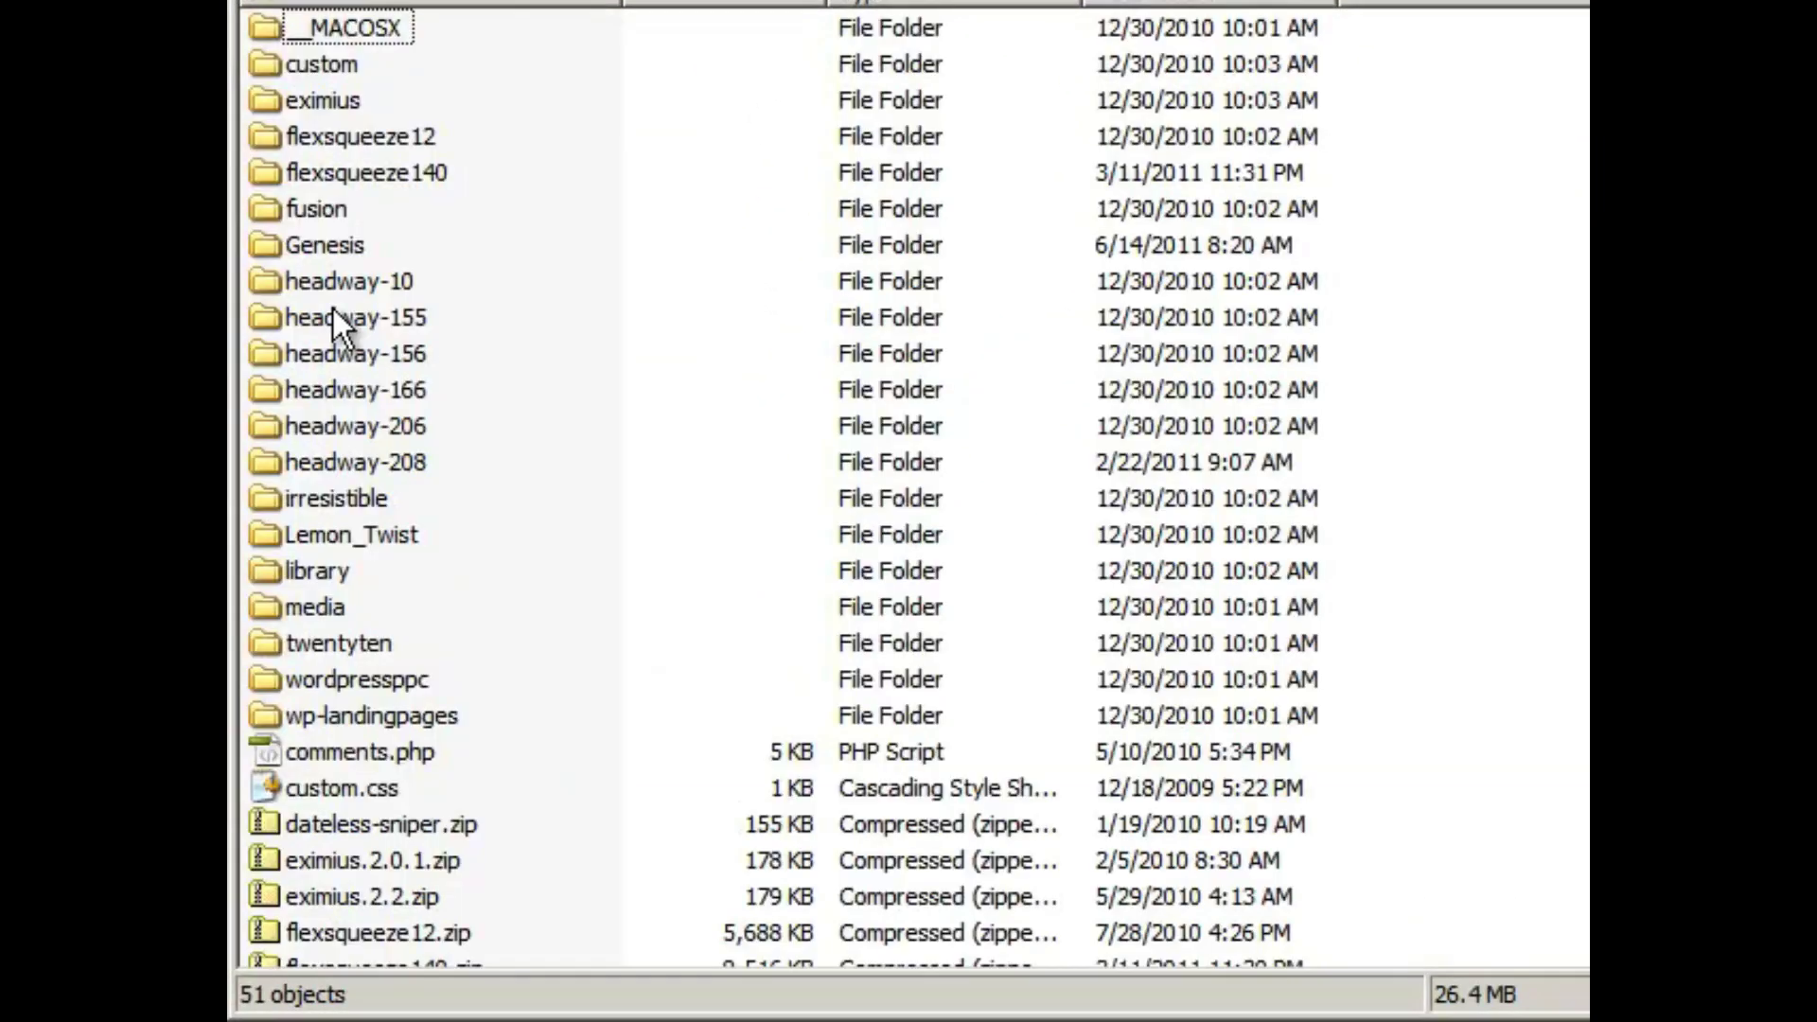
double_click(335, 255)
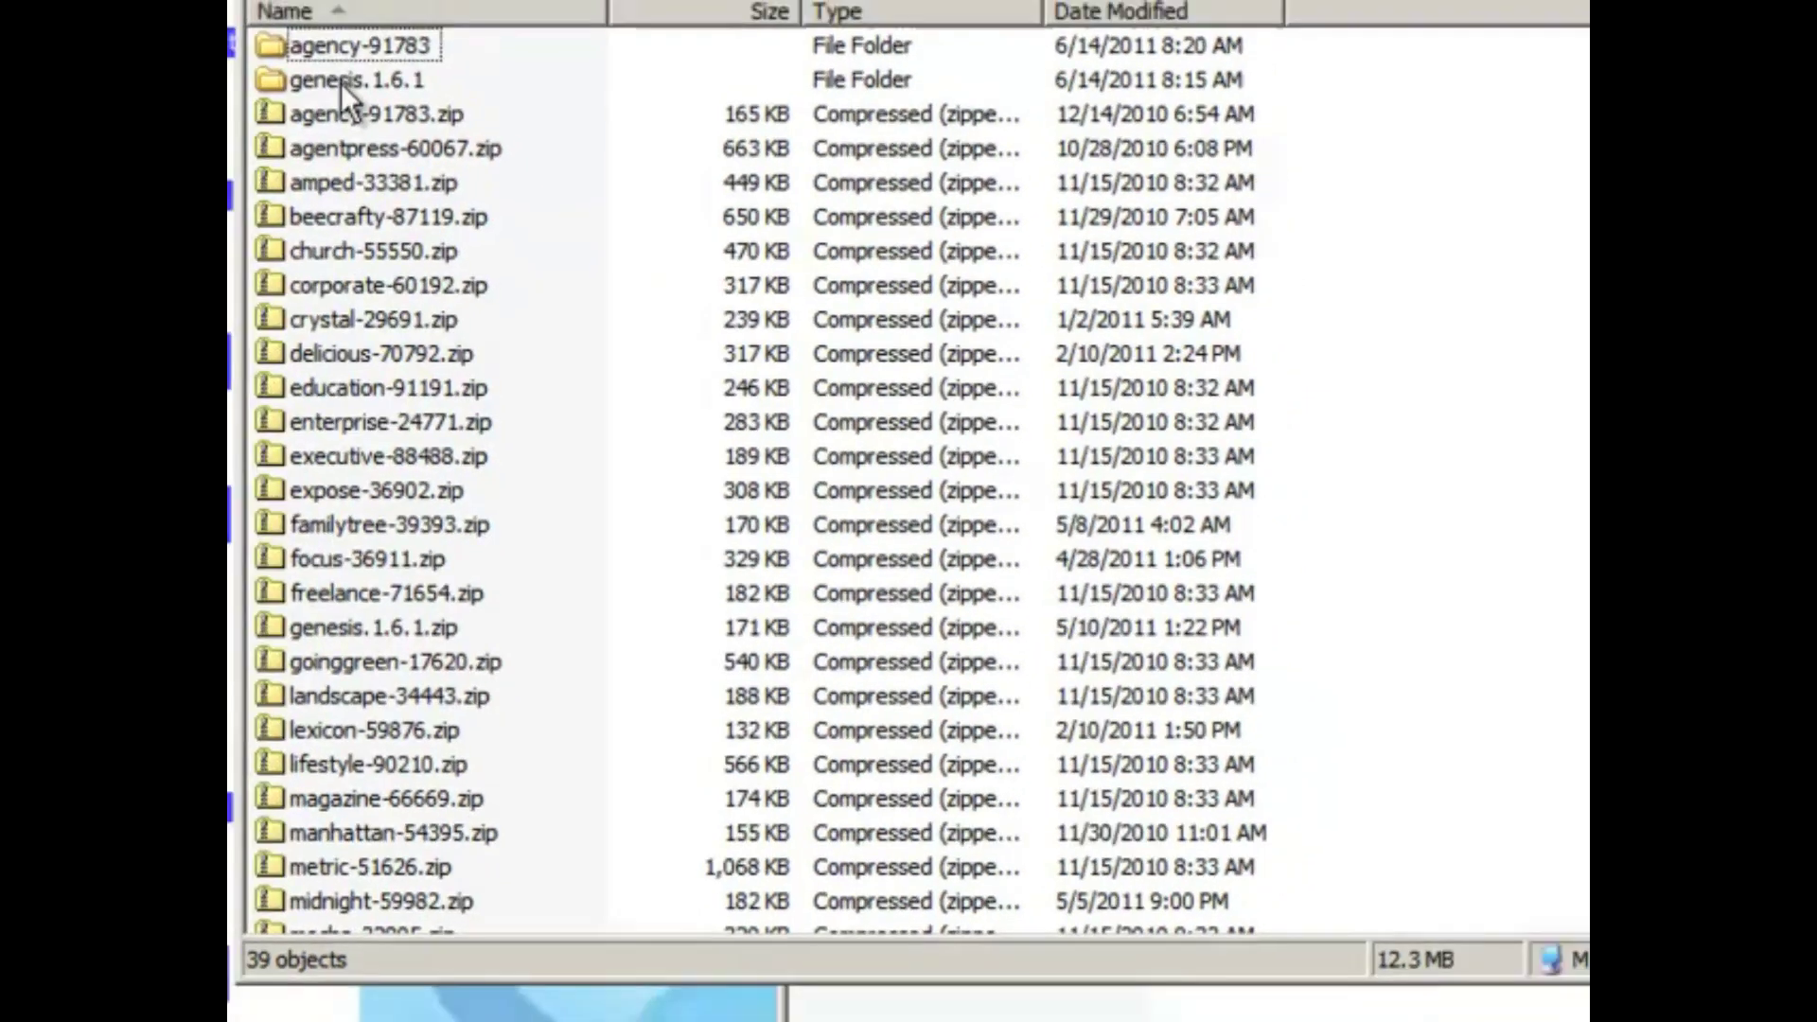
Upload the genesis.1.6.1 folder into the server's themes folder and minimize the Explorer windows
left_click(338, 76)
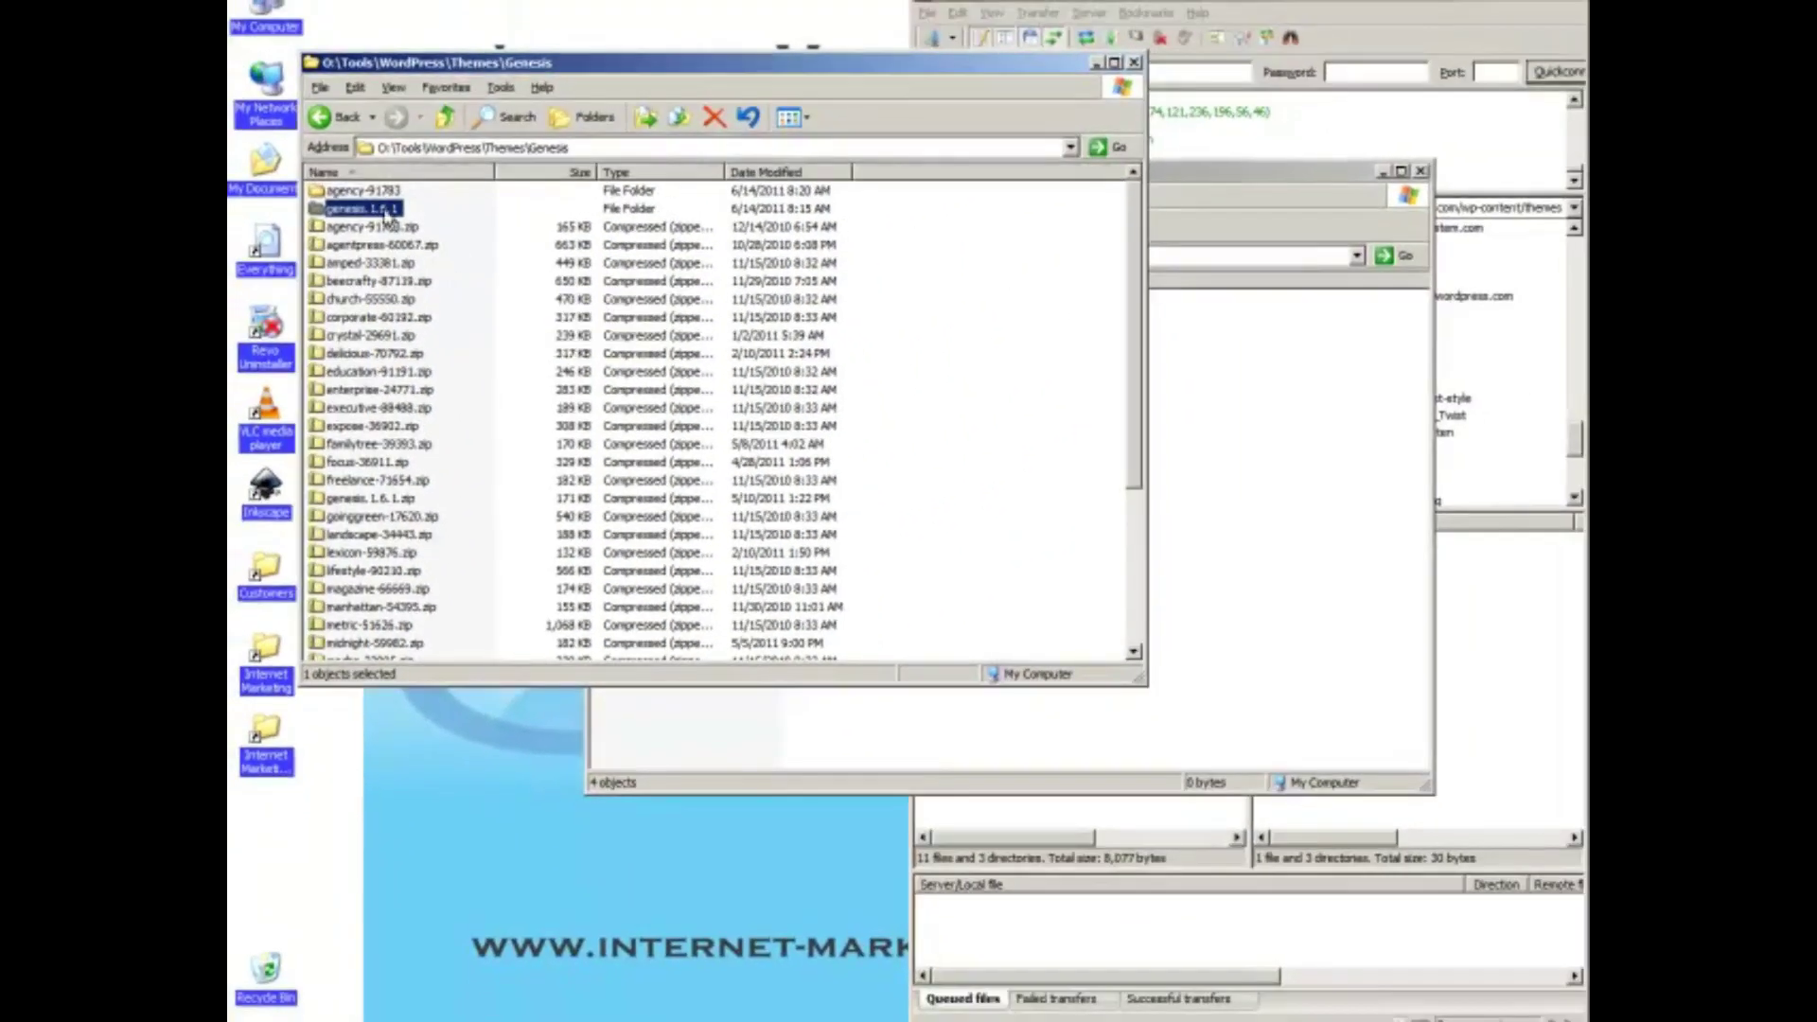
left_click(1382, 173)
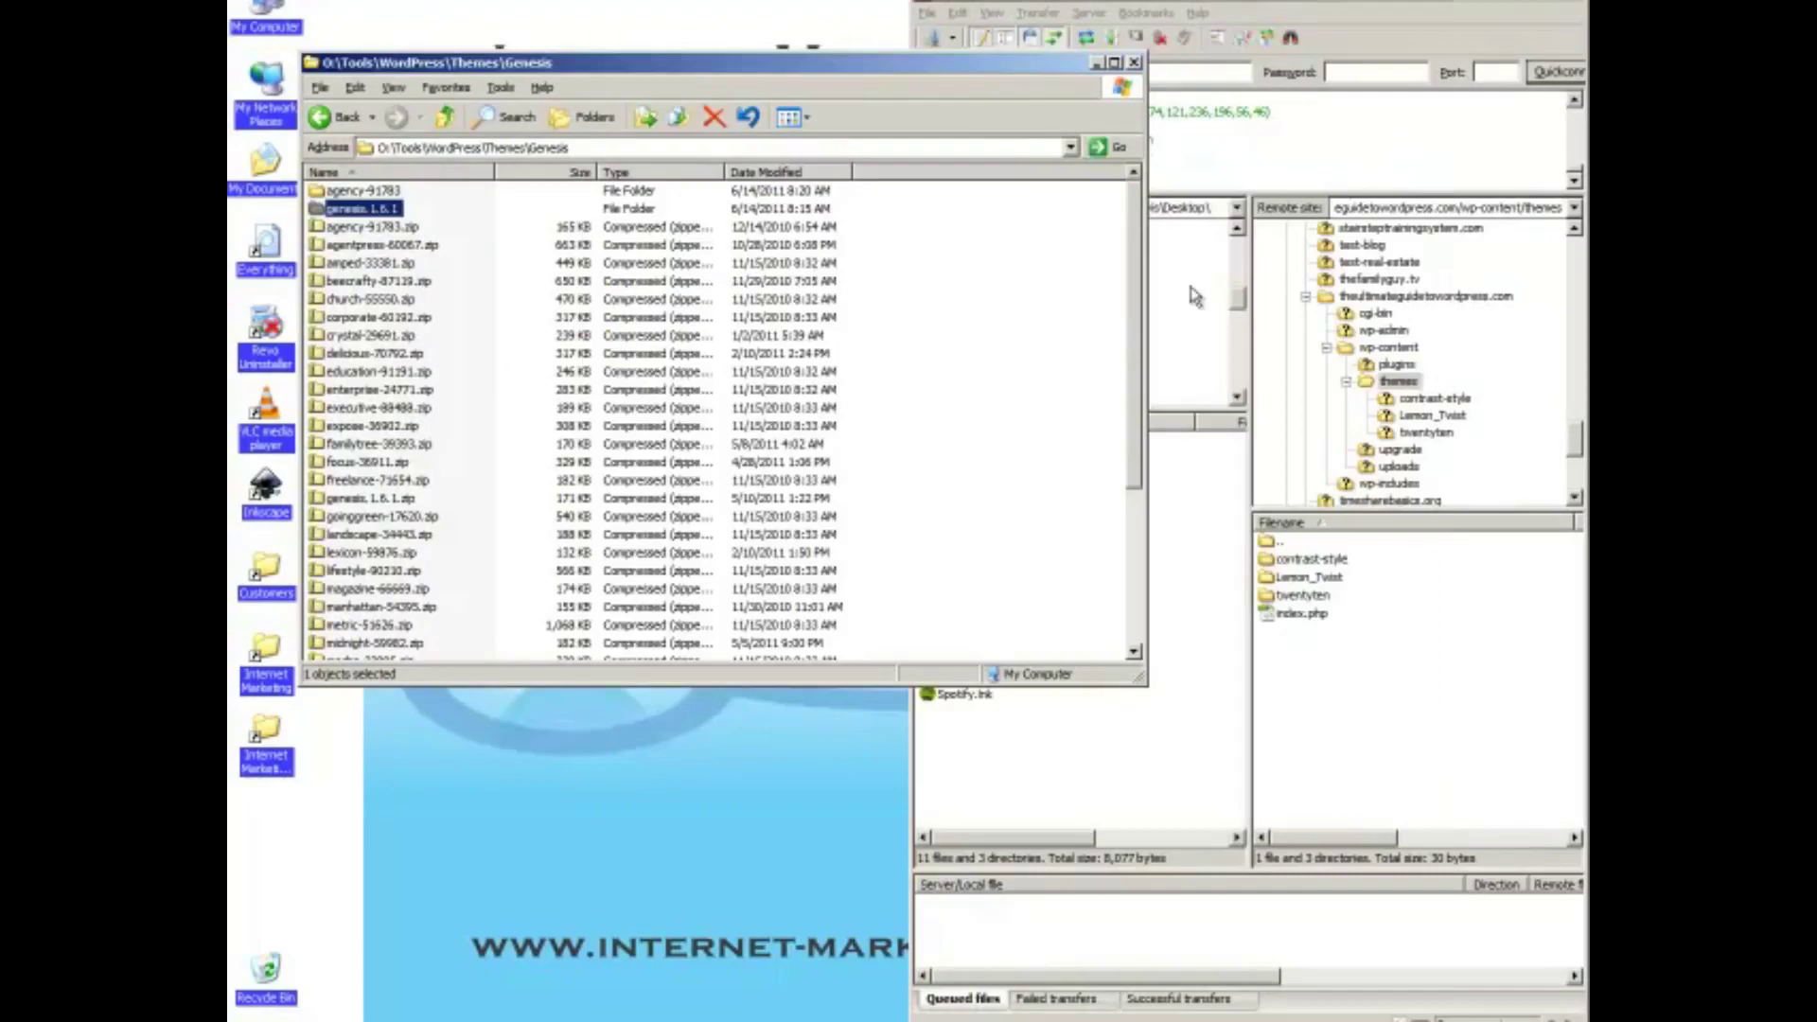
left_click_drag(377, 216, 1400, 387)
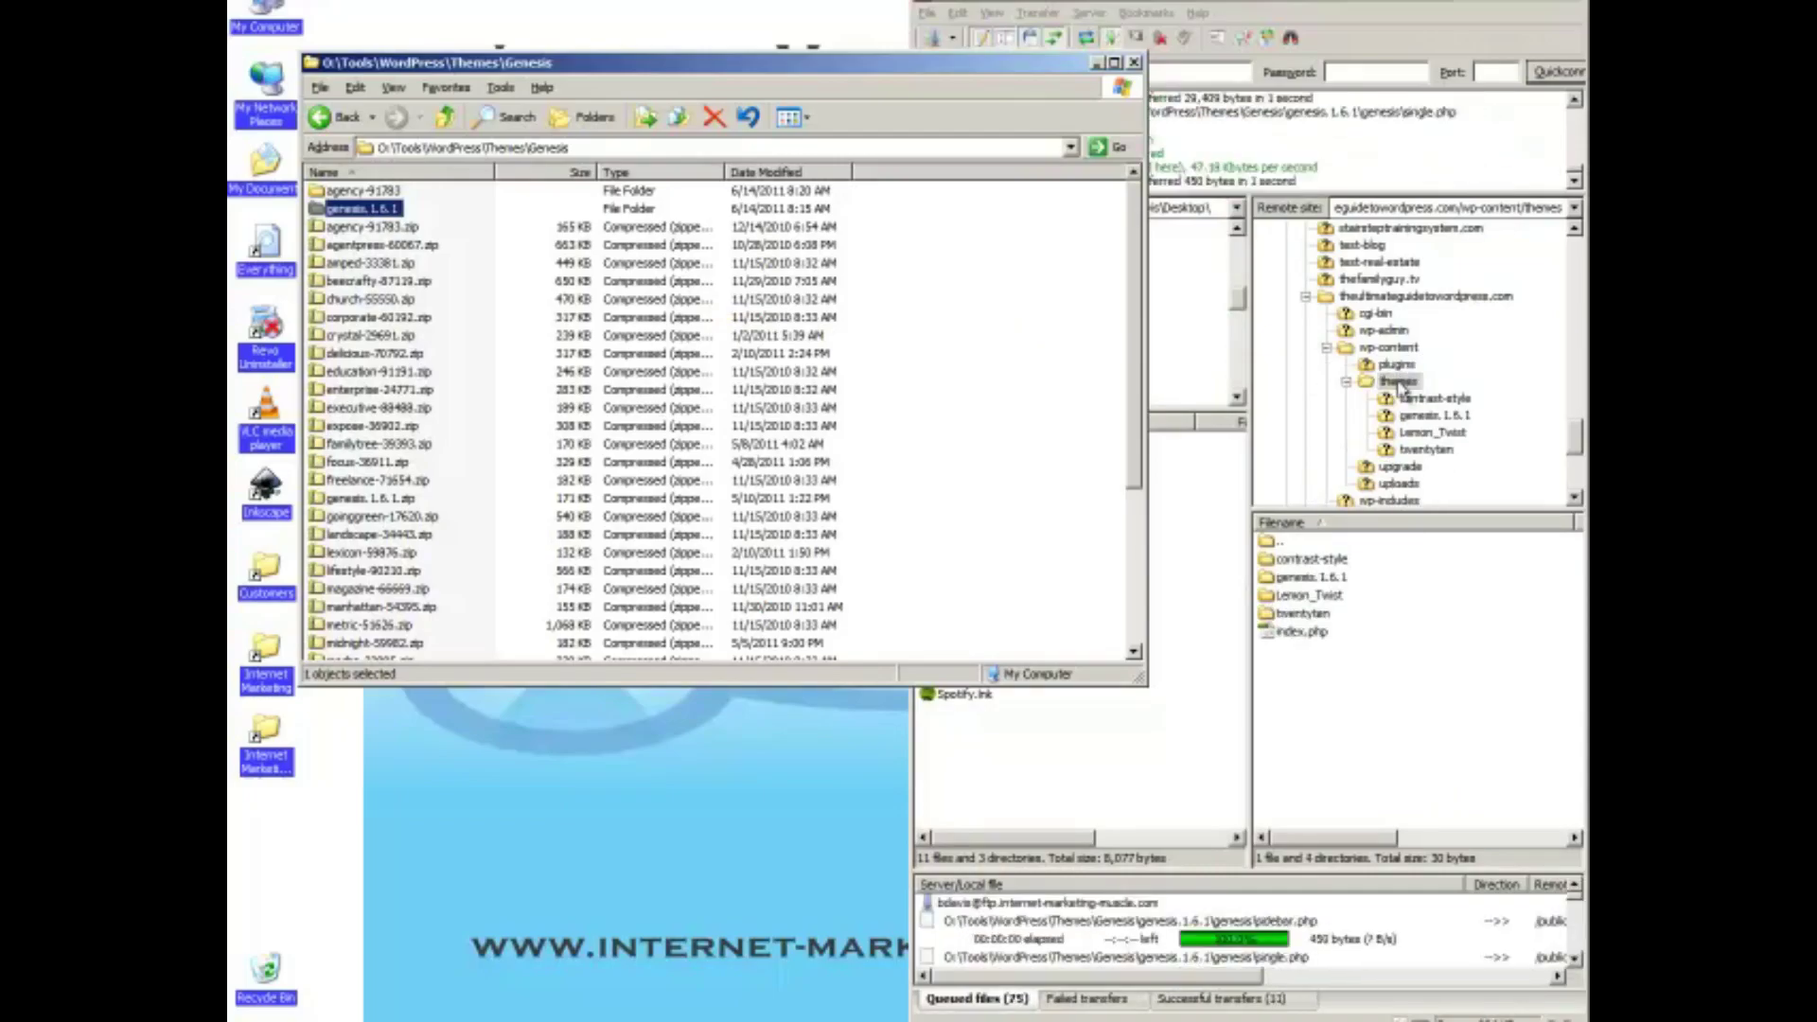
left_click(1096, 64)
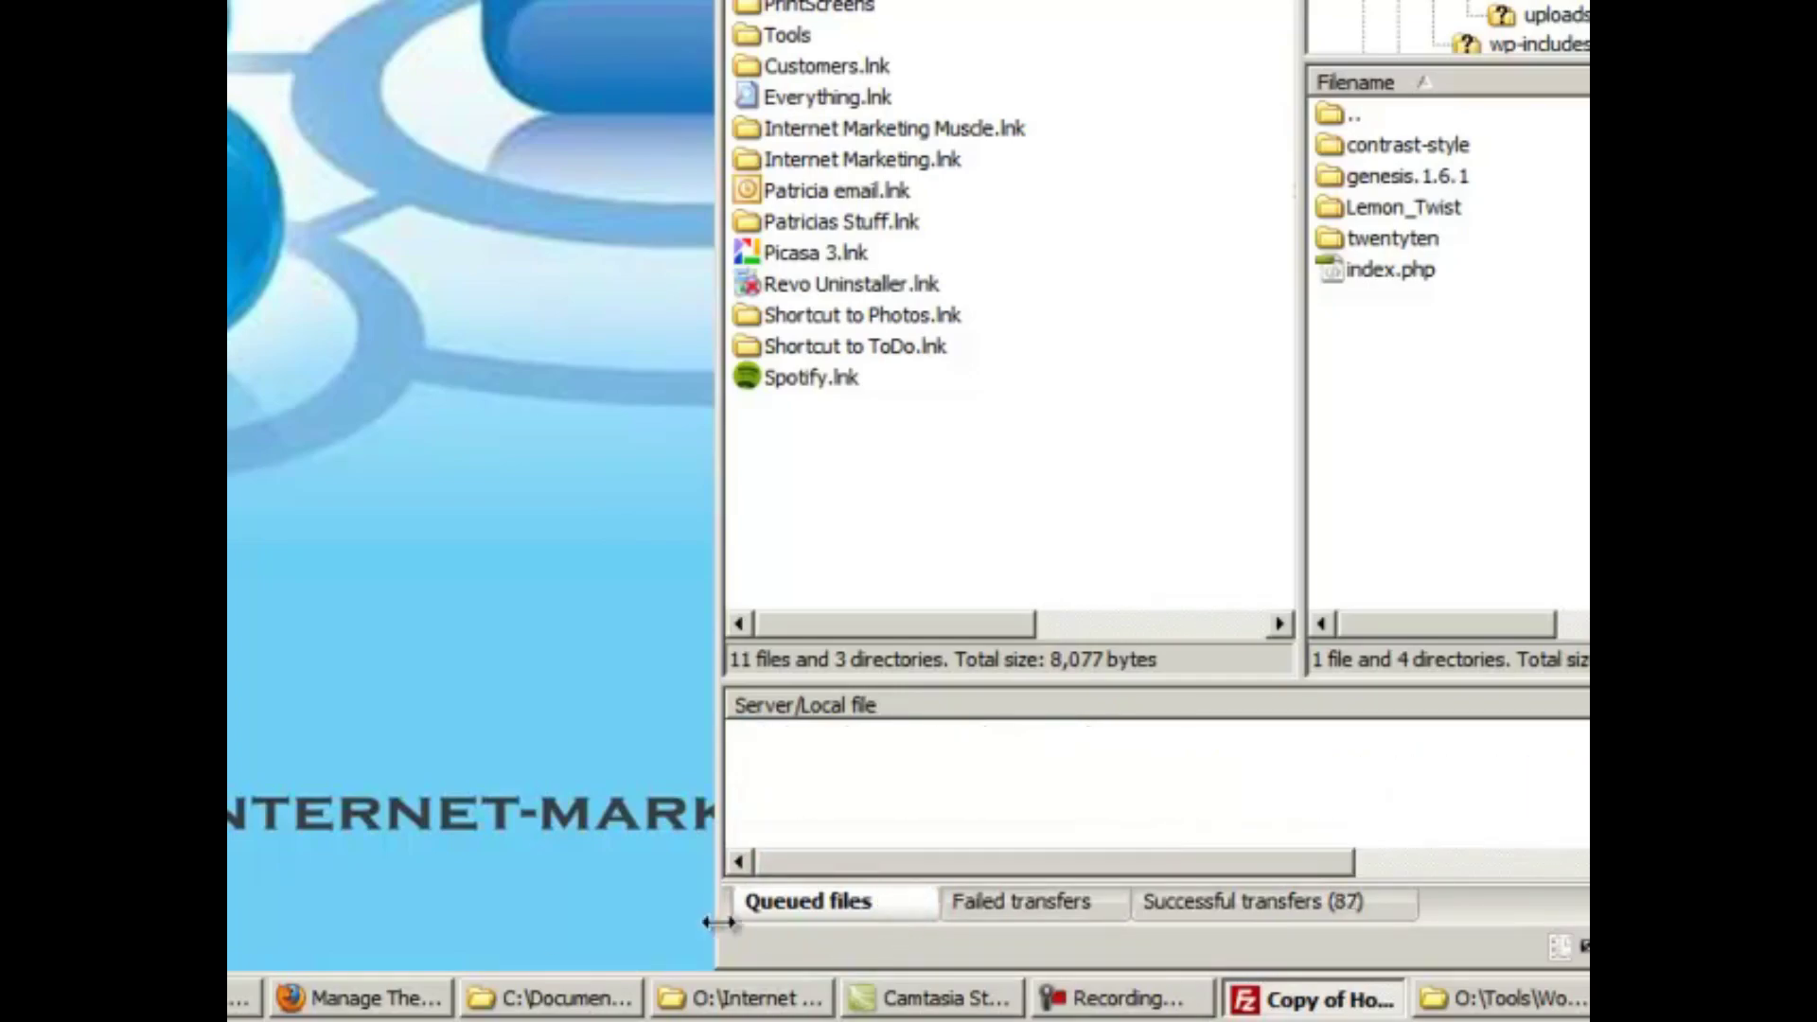
Switch to Firefox, reload the Manage Themes page and activate the Genesis 1.6.1 theme
left_click(350, 1001)
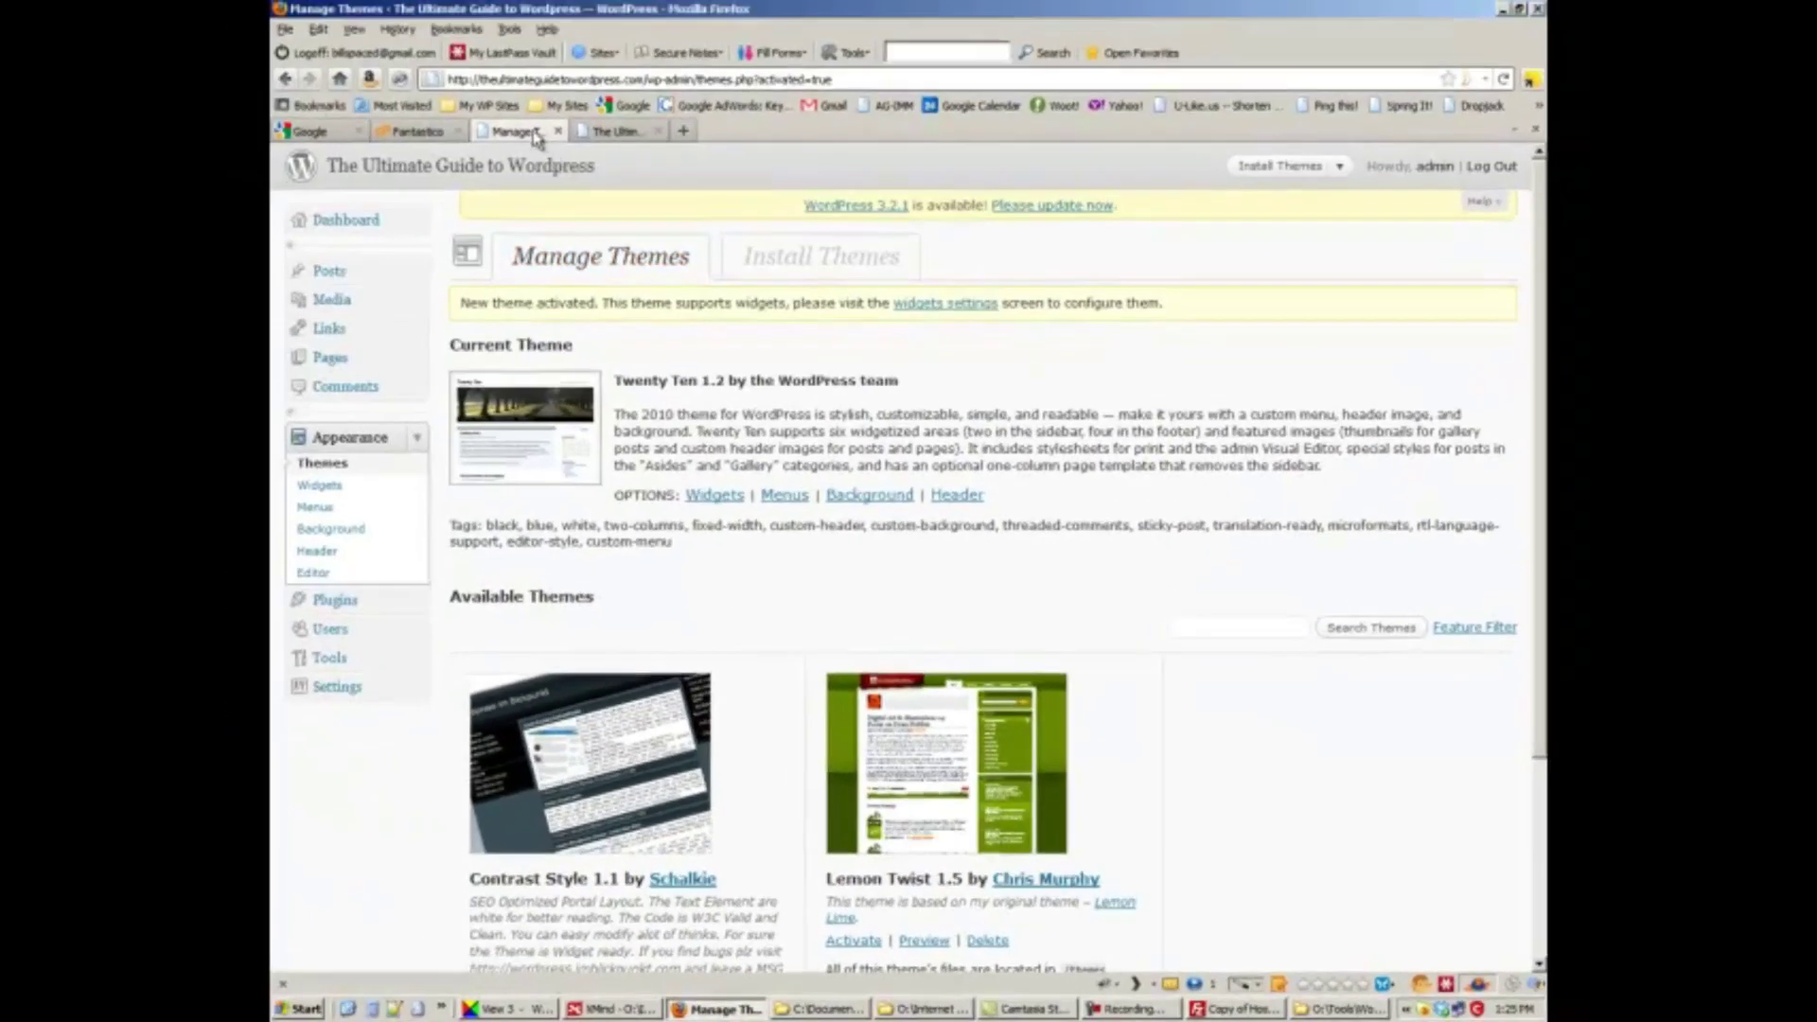
right_click(534, 132)
left_click(559, 242)
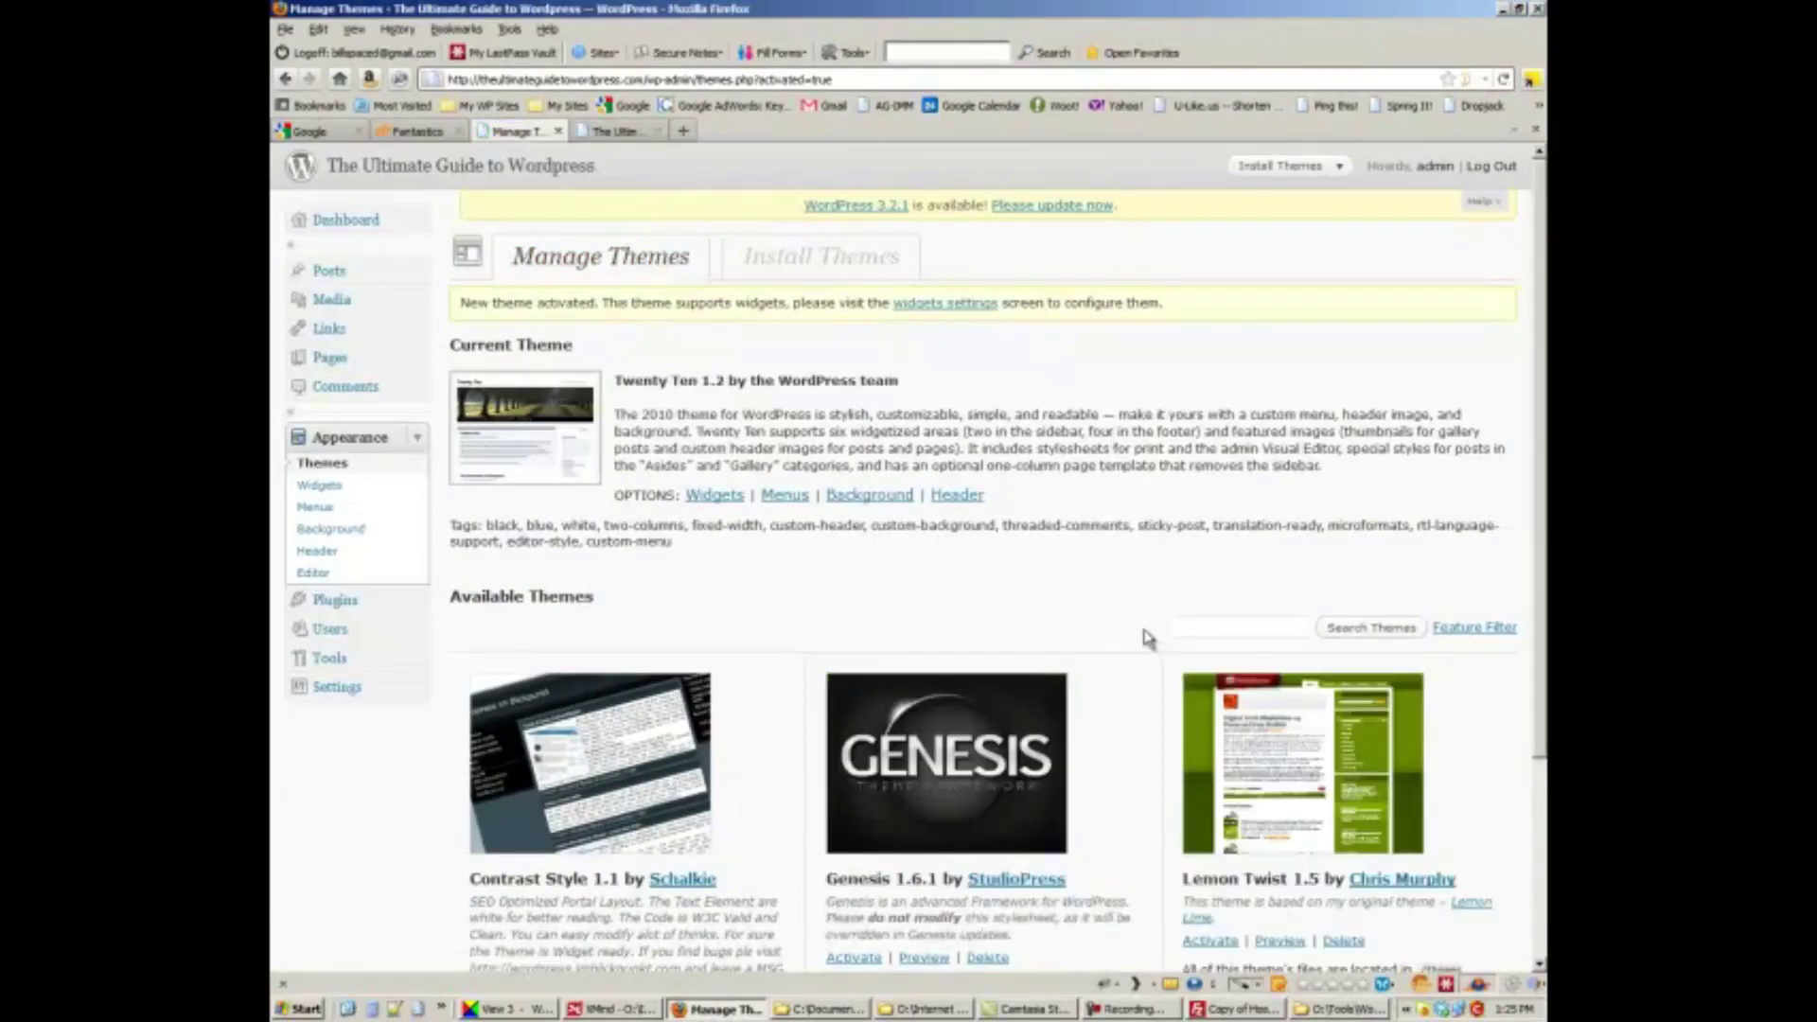
scroll(1148, 636, "down", 5)
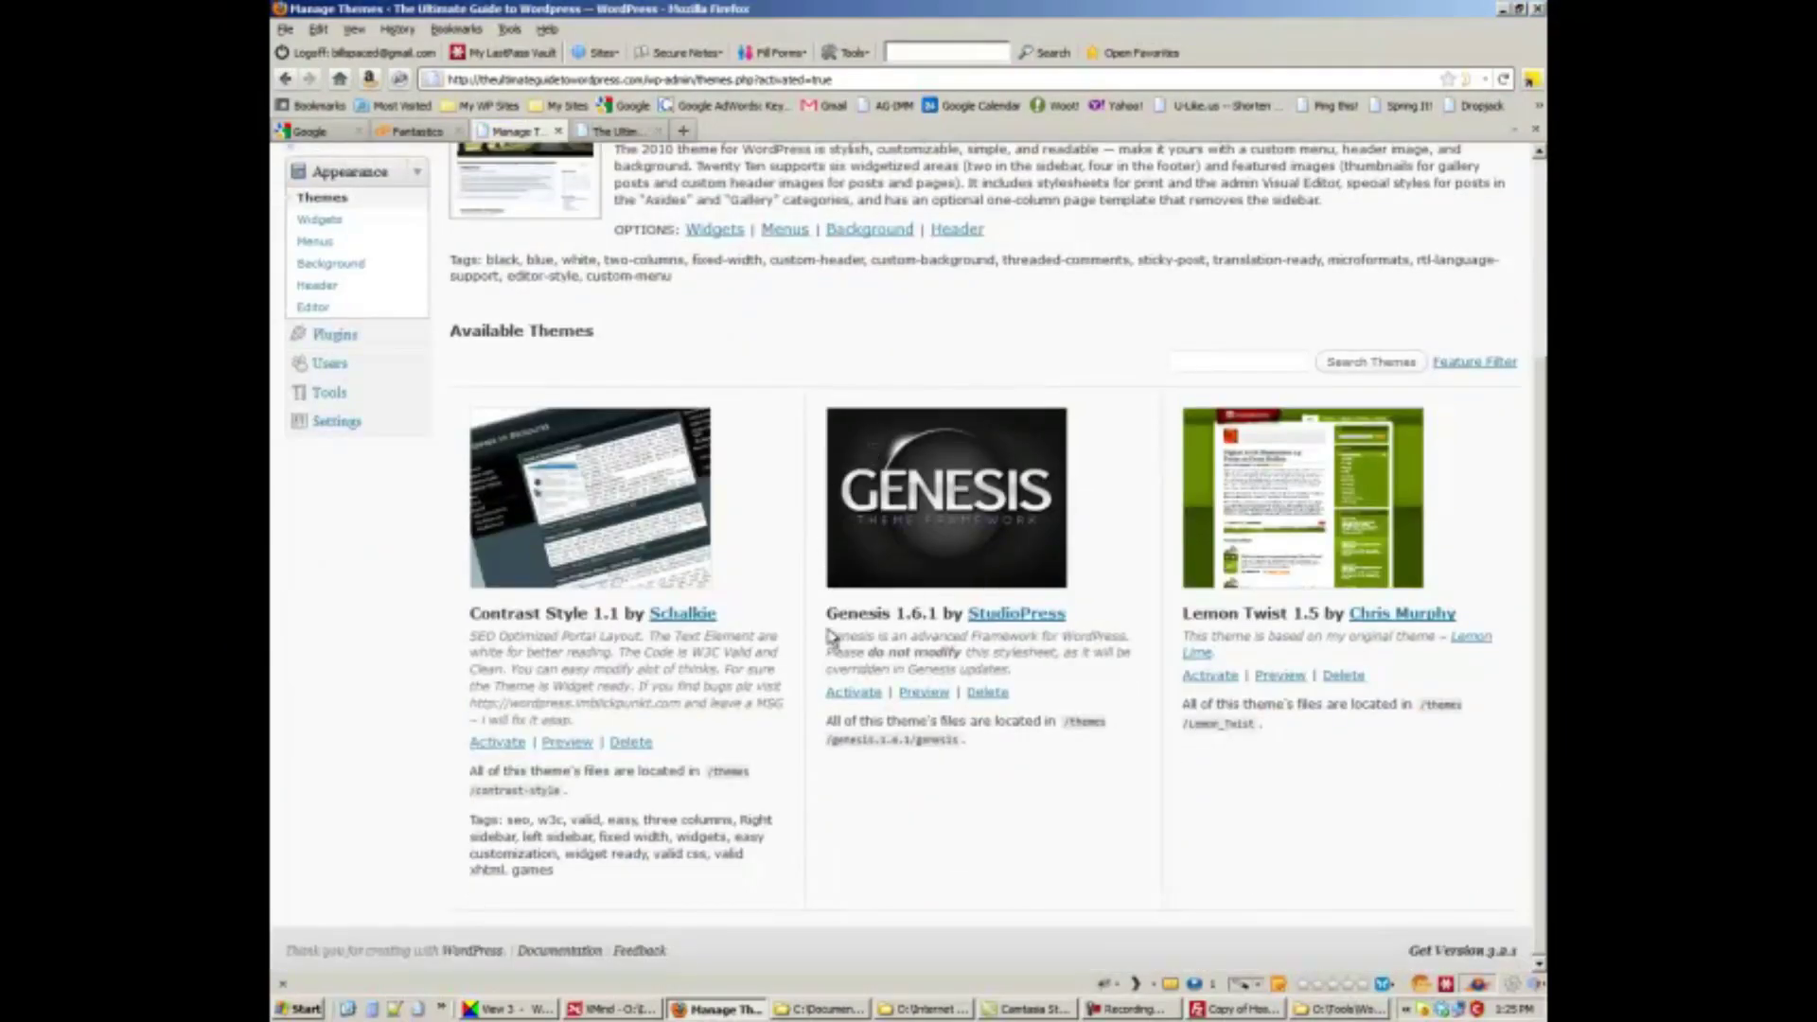
left_click(850, 693)
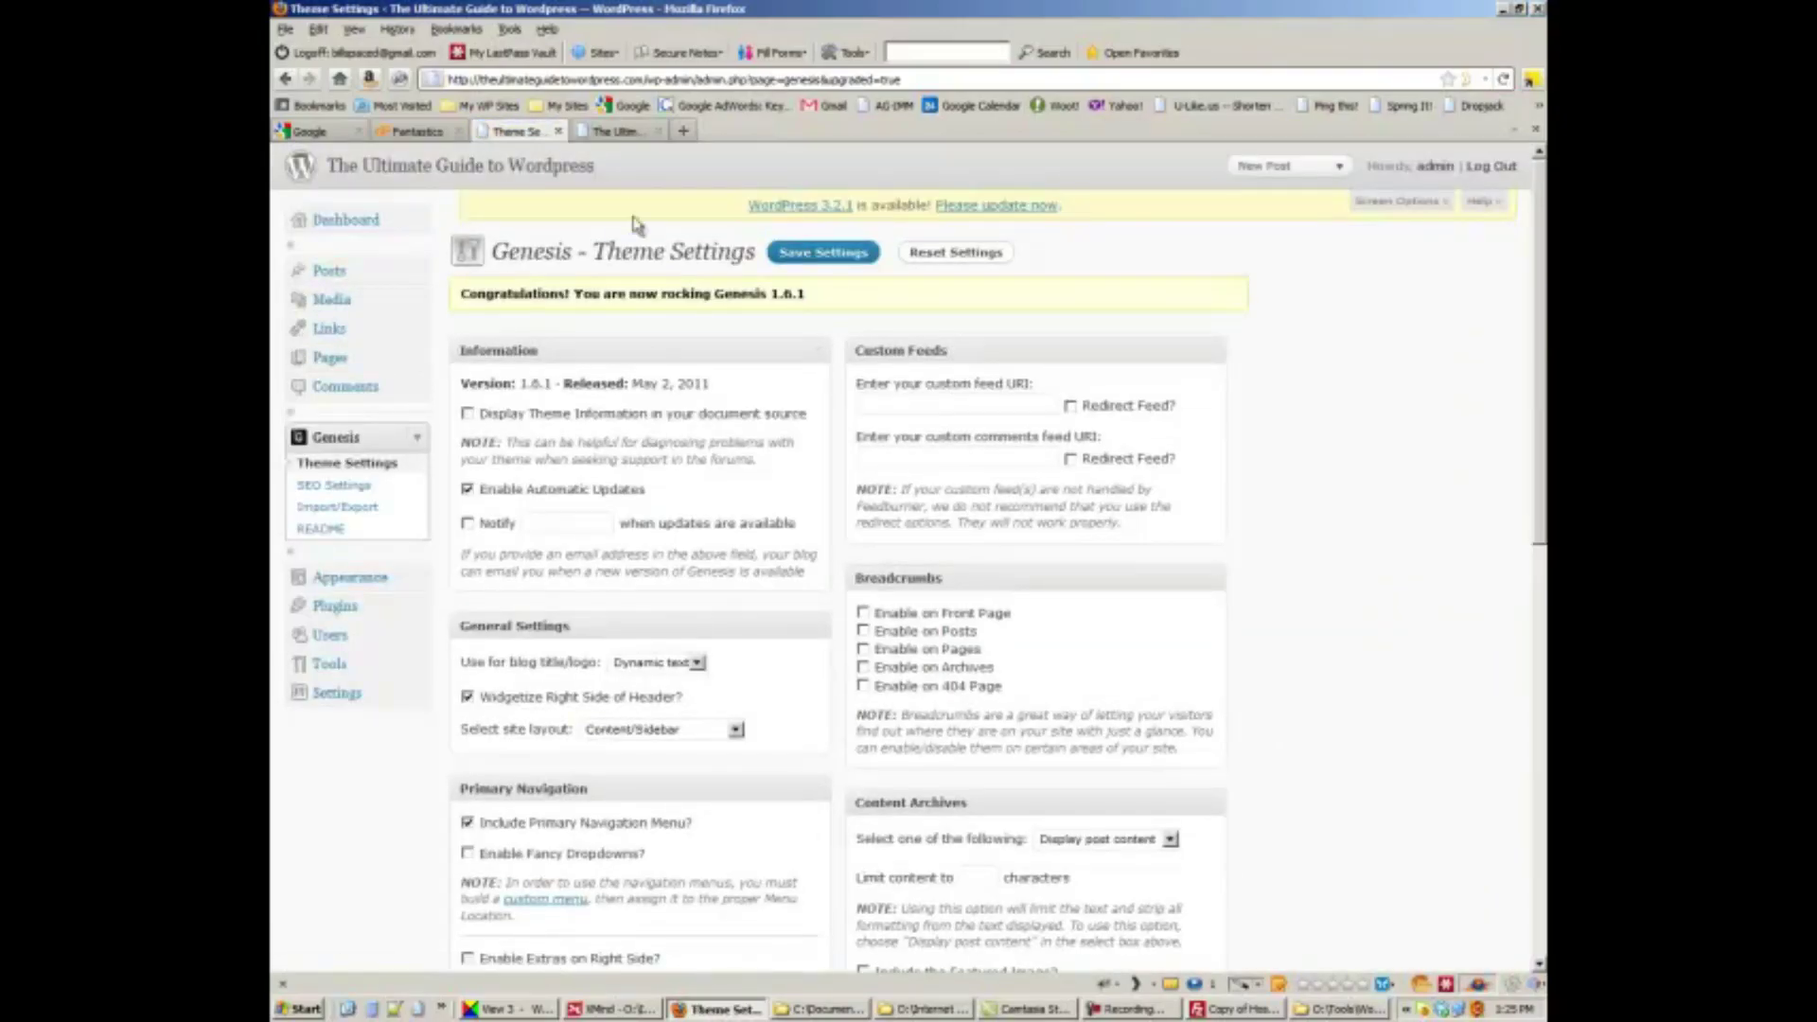
Reload the site's front page to examine its appearance with the Genesis theme
left_click(617, 131)
right_click(621, 134)
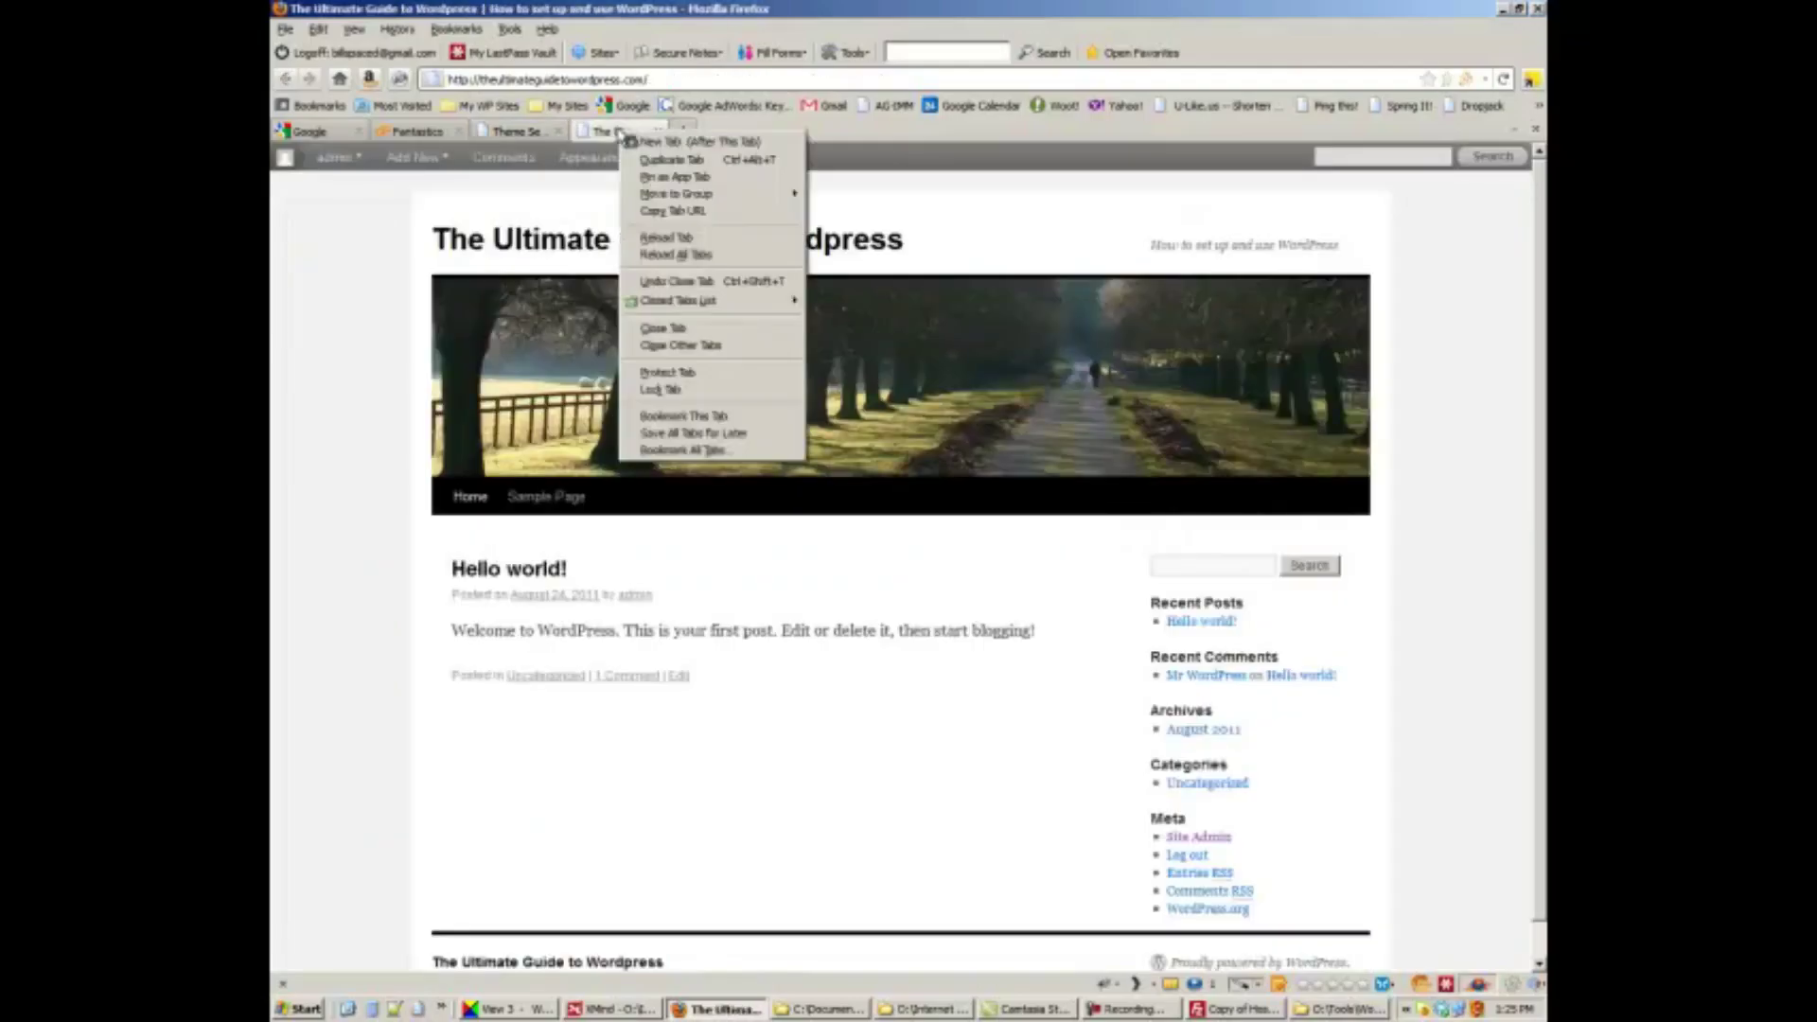
left_click(645, 238)
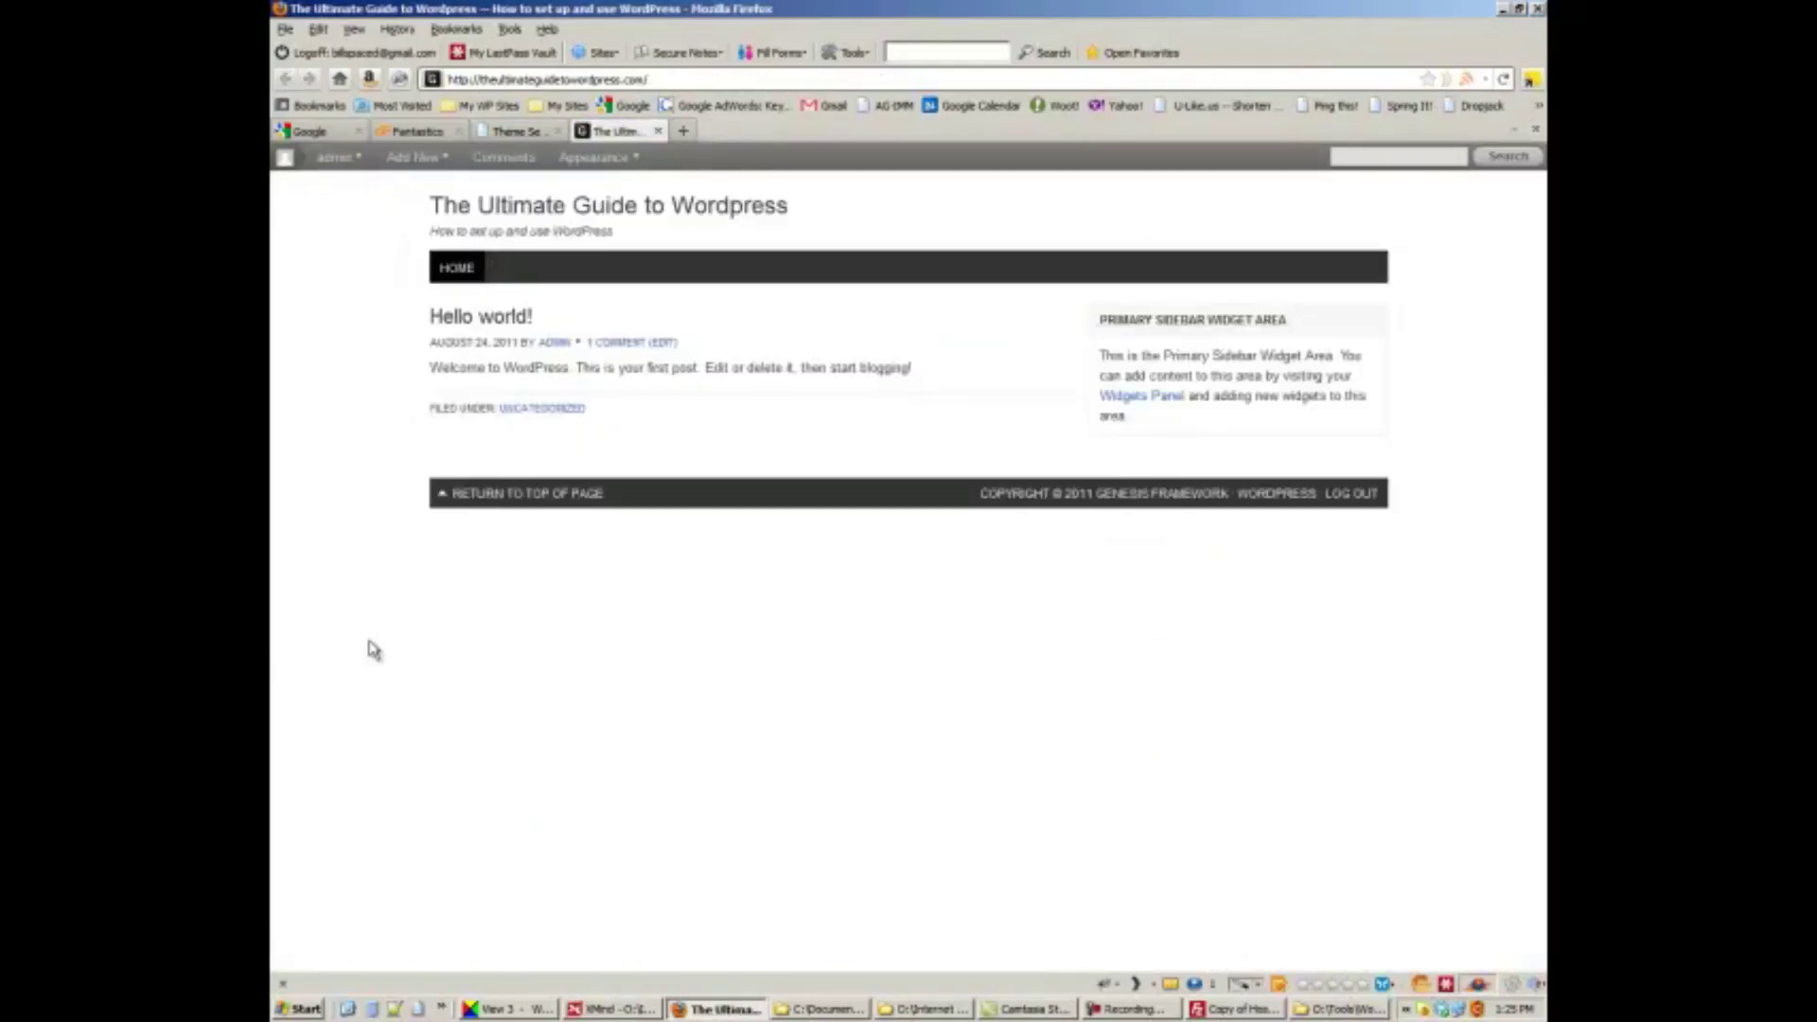